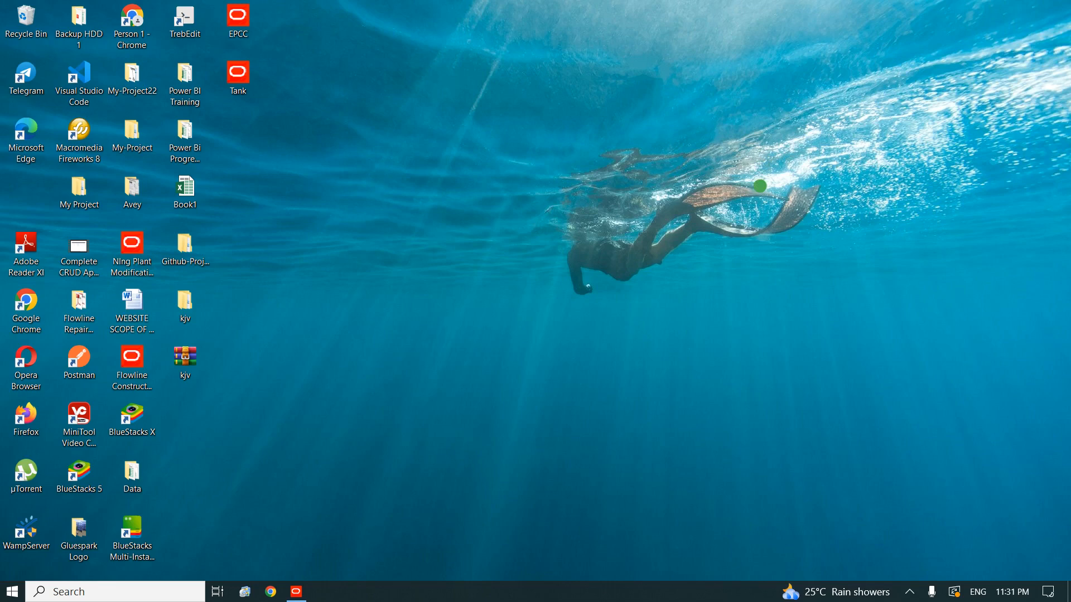
Switch to Primavera P6 and open the flowLine project from the enterprise projects list
{"action": "left_click", "coordinate": [291, 593]}
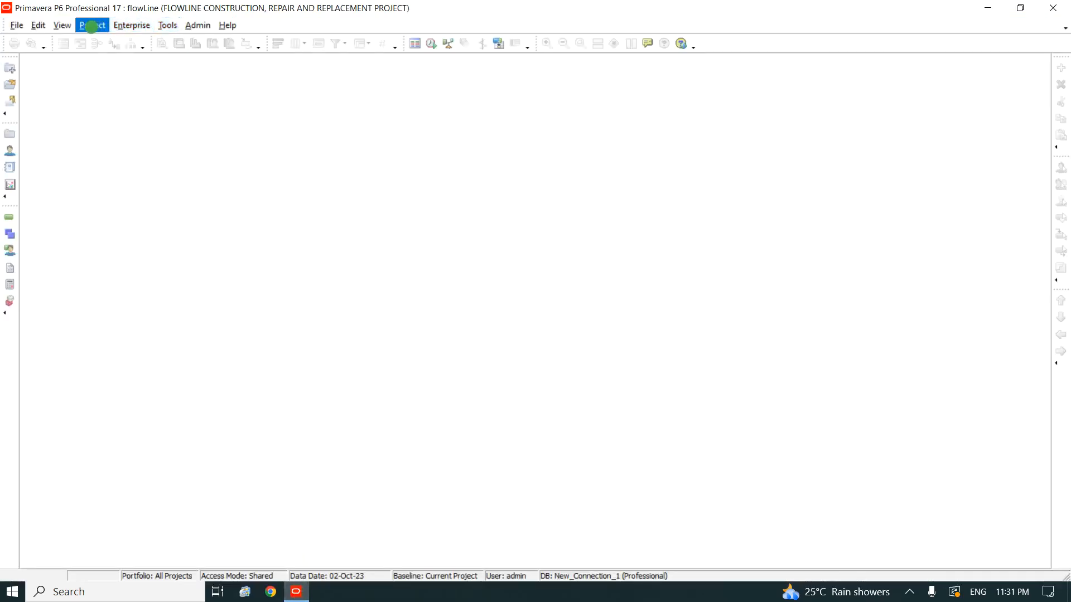
{"action": "left_click", "coordinate": [91, 26]}
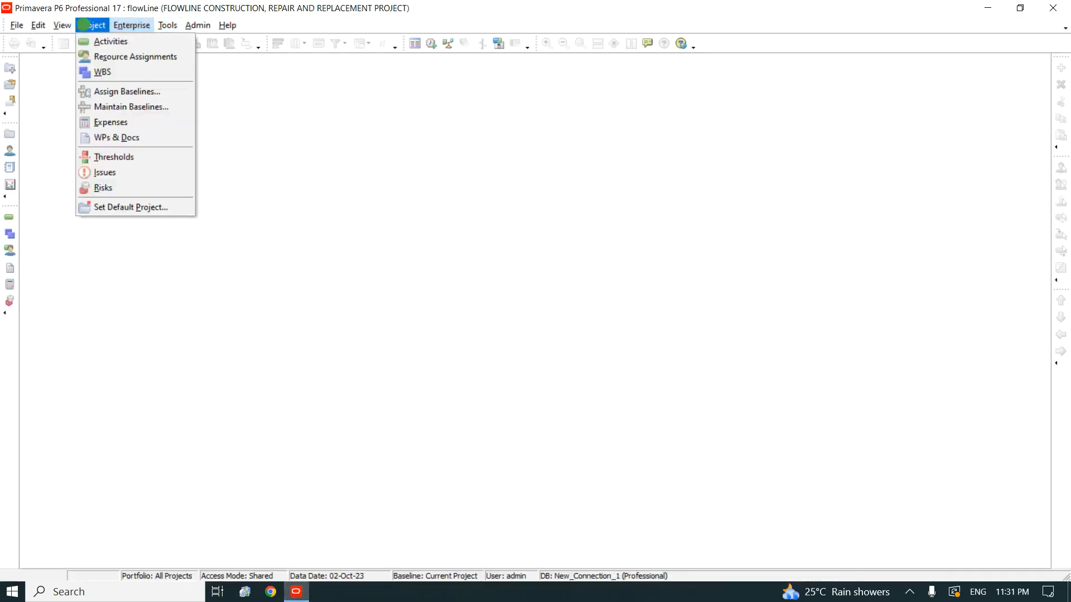
{"action": "left_click", "coordinate": [132, 27]}
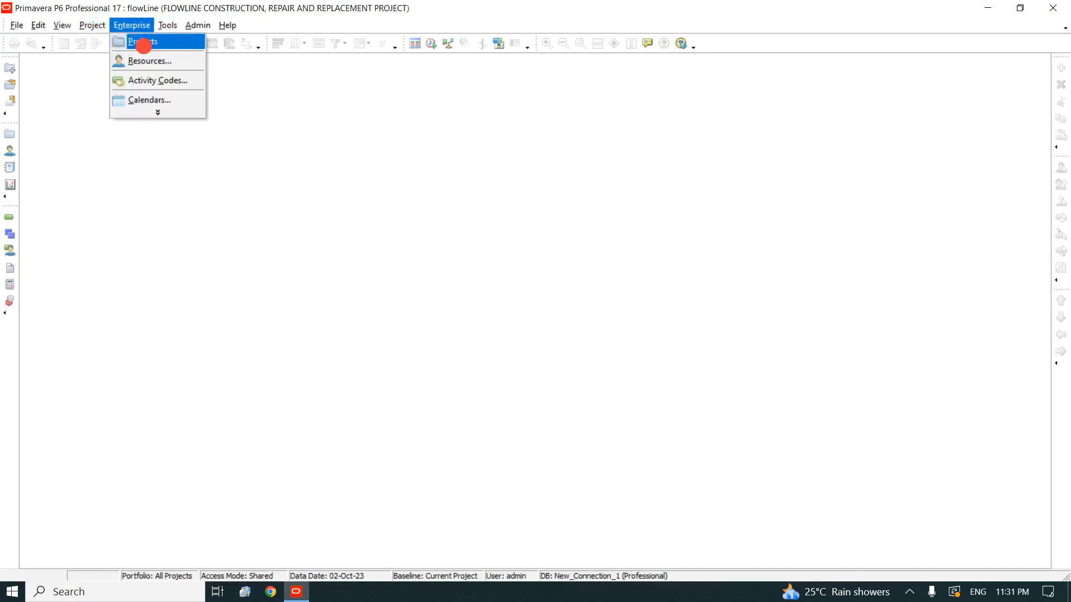
{"action": "left_click", "coordinate": [136, 43]}
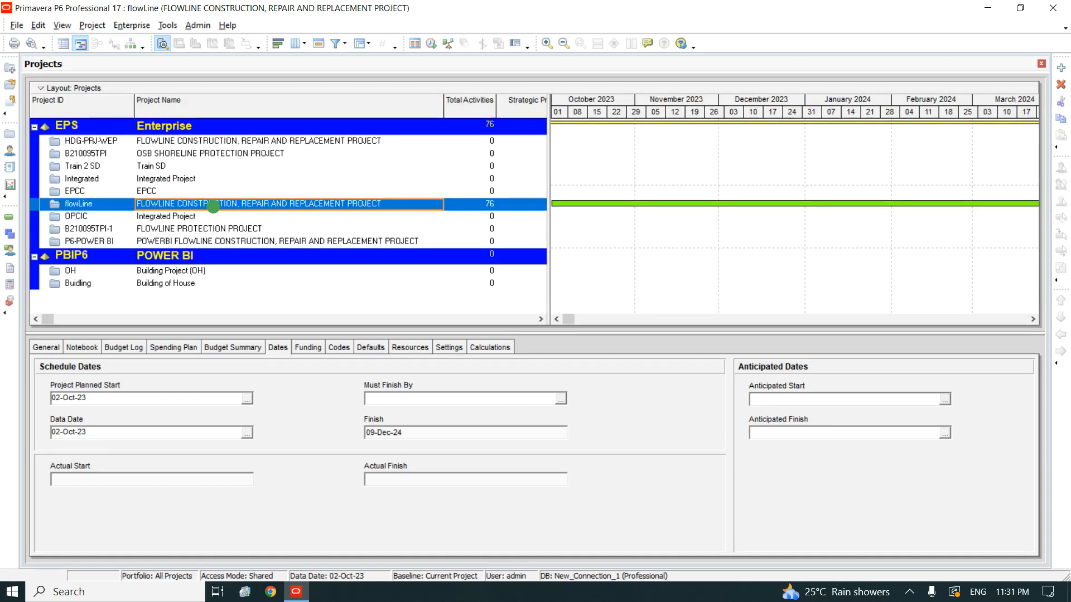
{"action": "right_click", "coordinate": [153, 204]}
{"action": "left_click", "coordinate": [190, 214]}
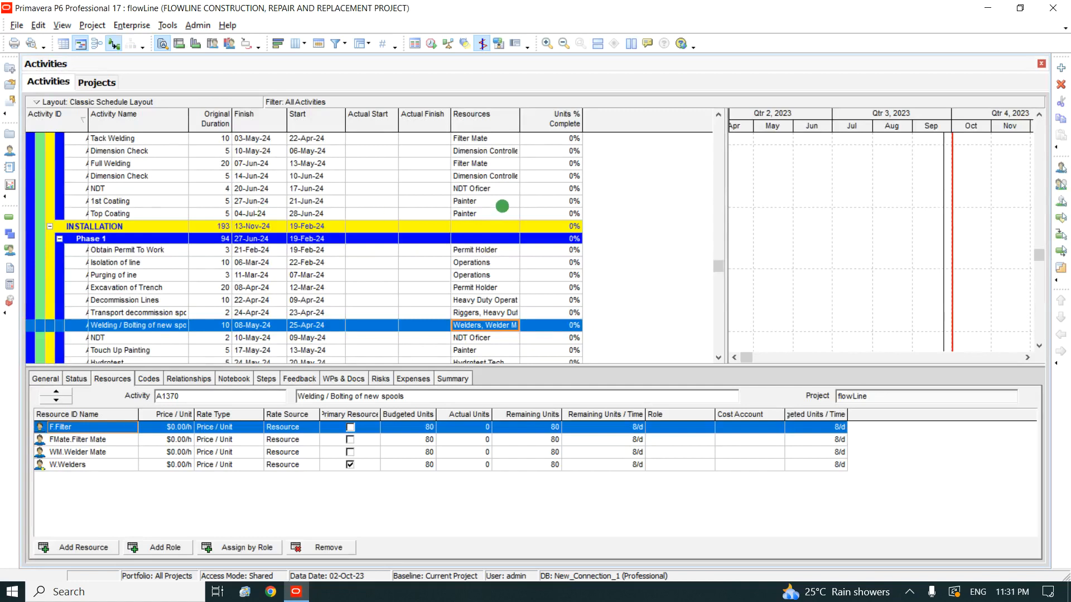
Examine the resources assigned to the general, documentation, procurement and mobilization activities
{"action": "scroll", "coordinate": [502, 205], "scroll_direction": "up", "scroll_amount": 5}
{"action": "scroll", "coordinate": [502, 205], "scroll_direction": "up", "scroll_amount": 2}
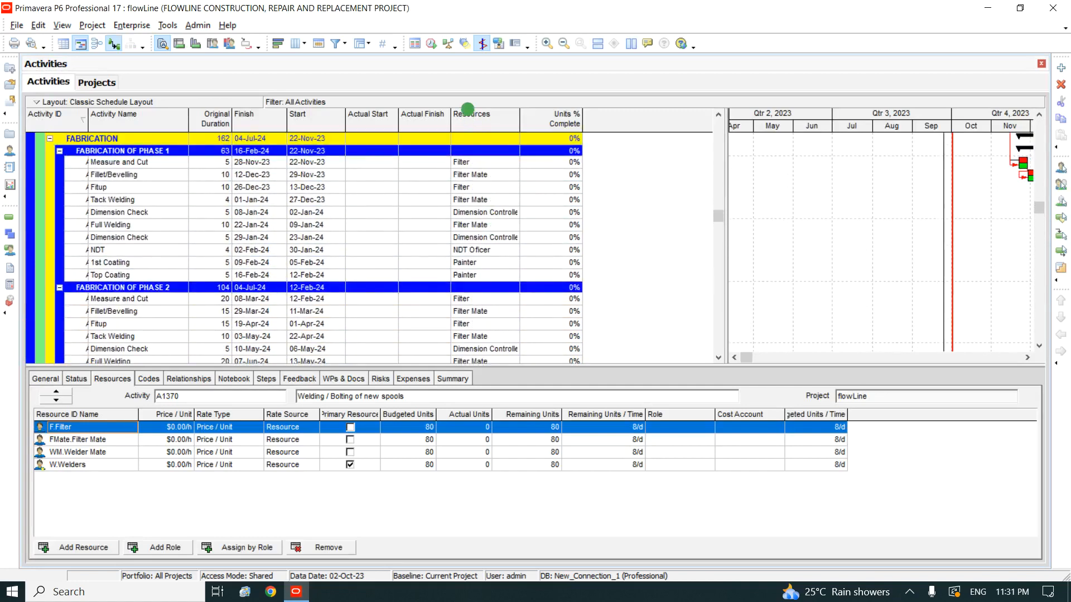
{"action": "scroll", "coordinate": [474, 258], "scroll_direction": "up", "scroll_amount": 6}
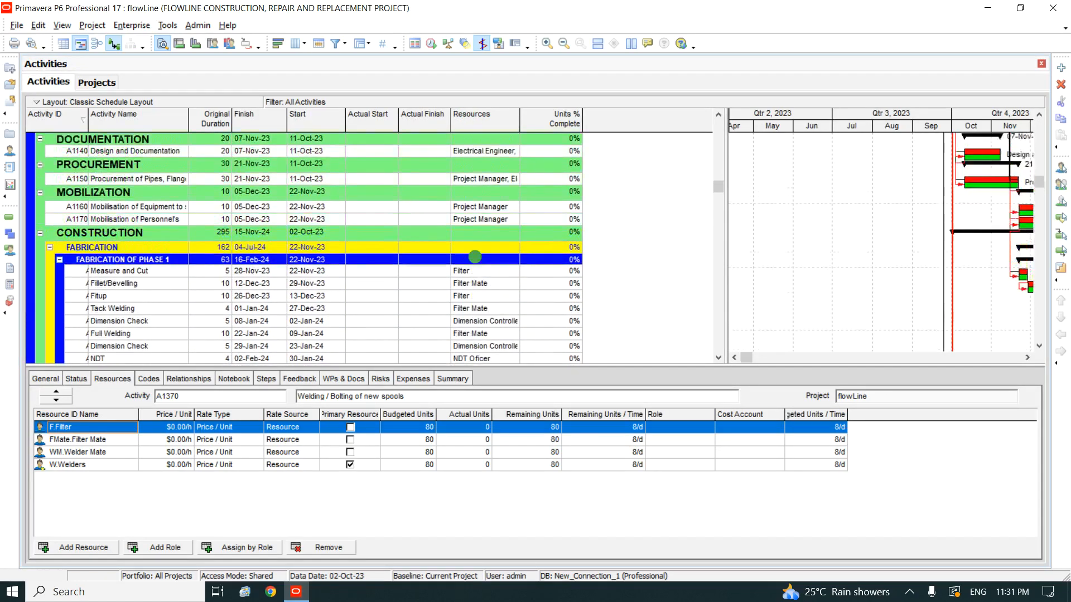
{"action": "scroll", "coordinate": [475, 257], "scroll_direction": "up", "scroll_amount": 1}
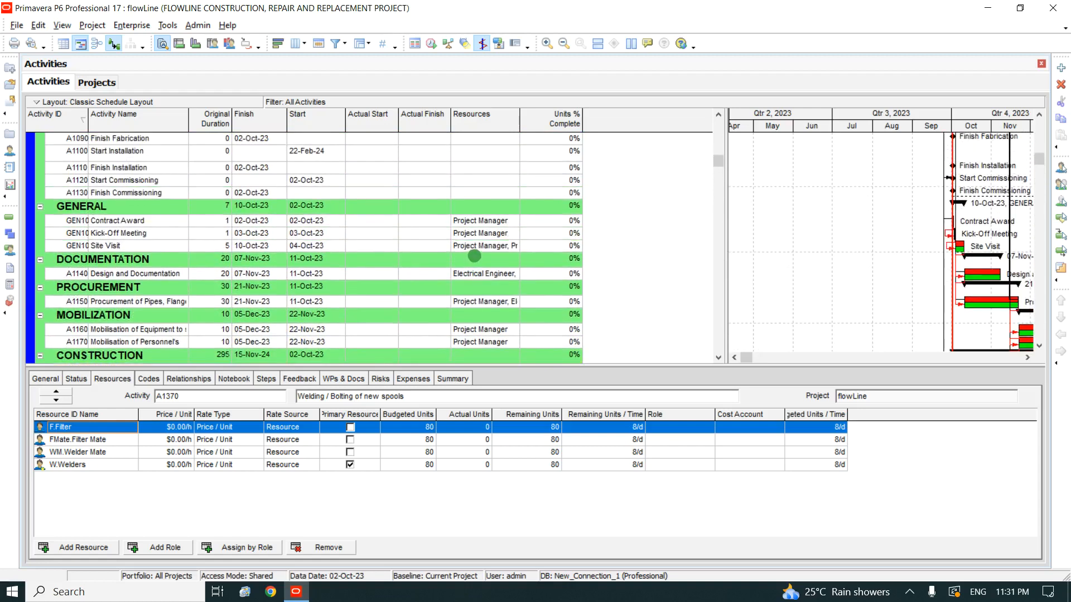
{"action": "left_click", "coordinate": [483, 221]}
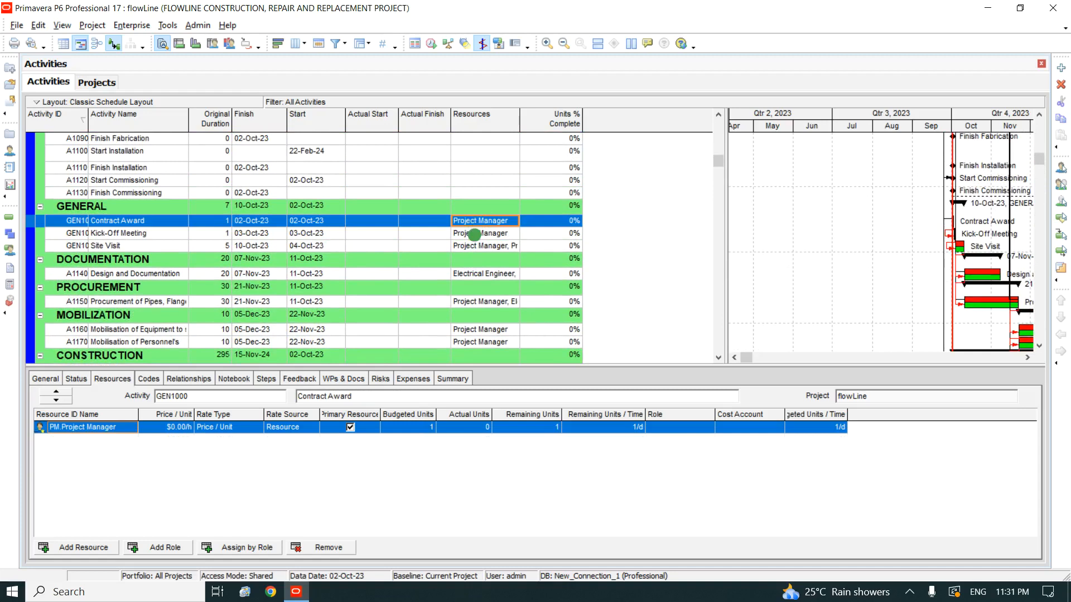
{"action": "left_click", "coordinate": [485, 247]}
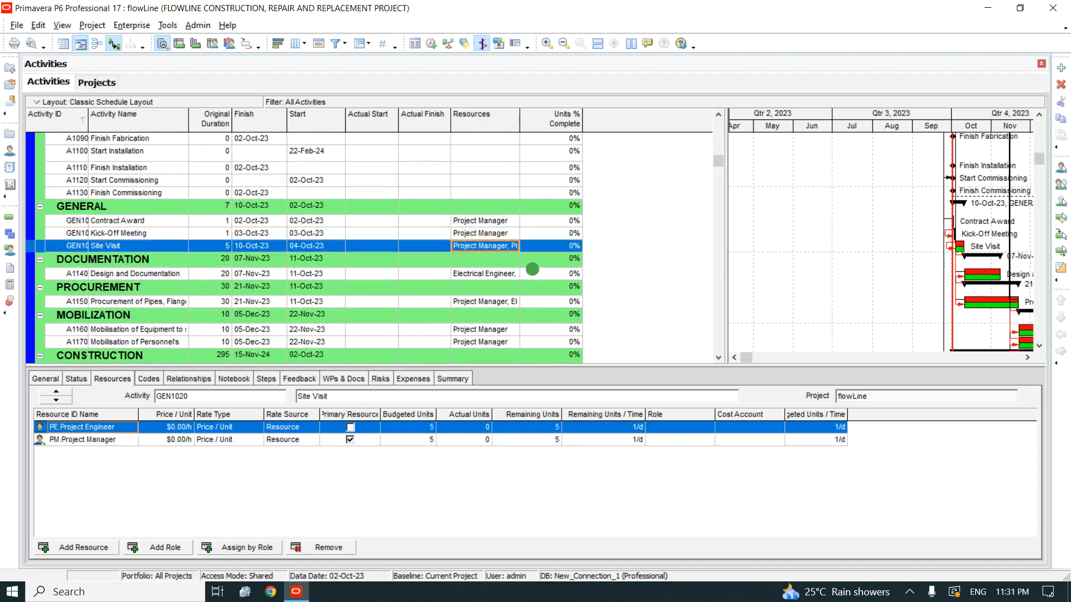
{"action": "left_click", "coordinate": [479, 274]}
{"action": "left_click", "coordinate": [487, 301]}
{"action": "scroll", "coordinate": [487, 301], "scroll_direction": "down", "scroll_amount": 1}
{"action": "scroll", "coordinate": [487, 301], "scroll_direction": "down", "scroll_amount": 1}
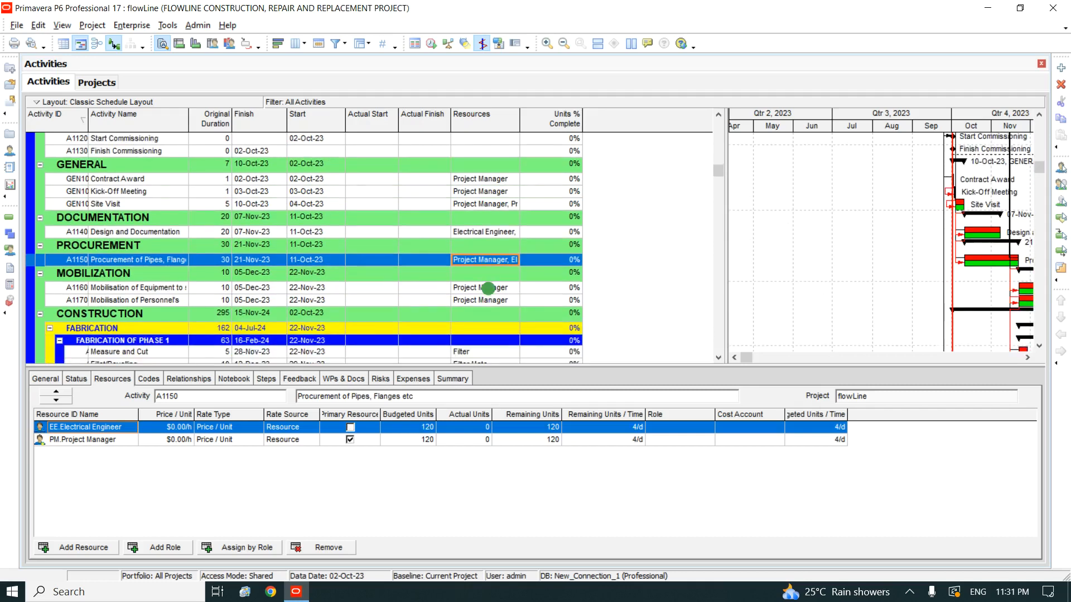
{"action": "left_click", "coordinate": [488, 288]}
{"action": "left_click", "coordinate": [483, 301]}
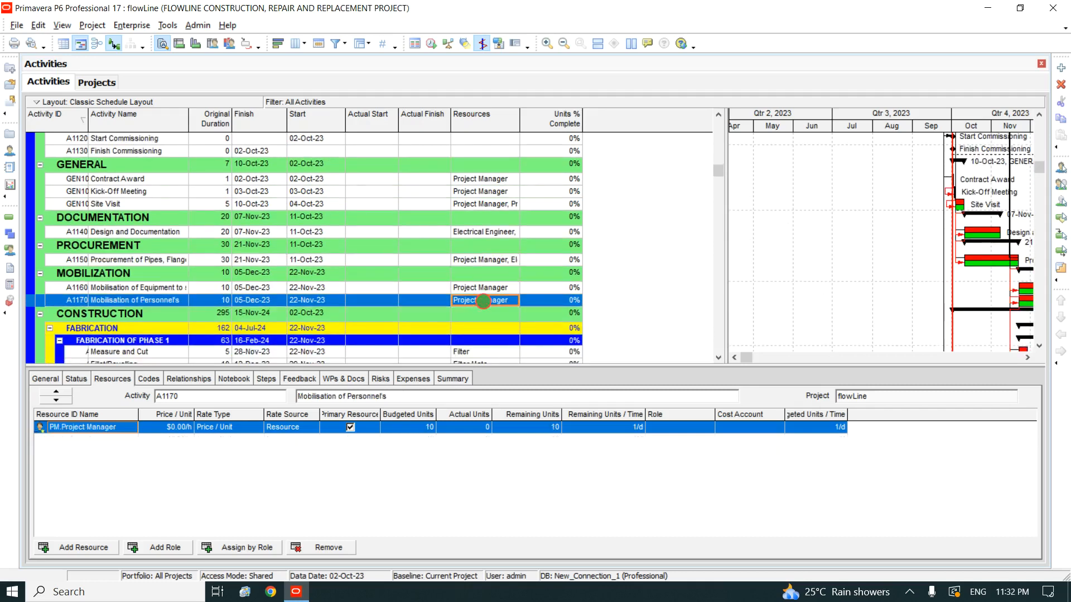
Examine the resources assigned to the Measure and Cut and Fillet/Bevelling activities in Fabrication of Phase 1
{"action": "scroll", "coordinate": [483, 301], "scroll_direction": "down", "scroll_amount": 2}
{"action": "left_click", "coordinate": [473, 274]}
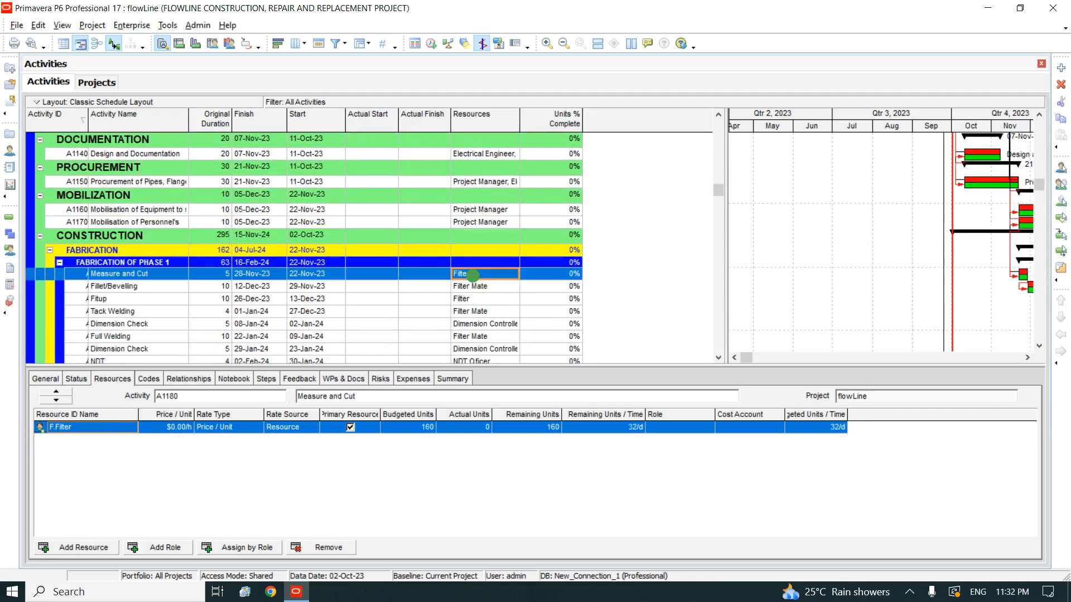
{"action": "scroll", "coordinate": [473, 276], "scroll_direction": "down", "scroll_amount": 1}
{"action": "scroll", "coordinate": [473, 277], "scroll_direction": "up", "scroll_amount": 3}
{"action": "scroll", "coordinate": [473, 279], "scroll_direction": "down", "scroll_amount": 3}
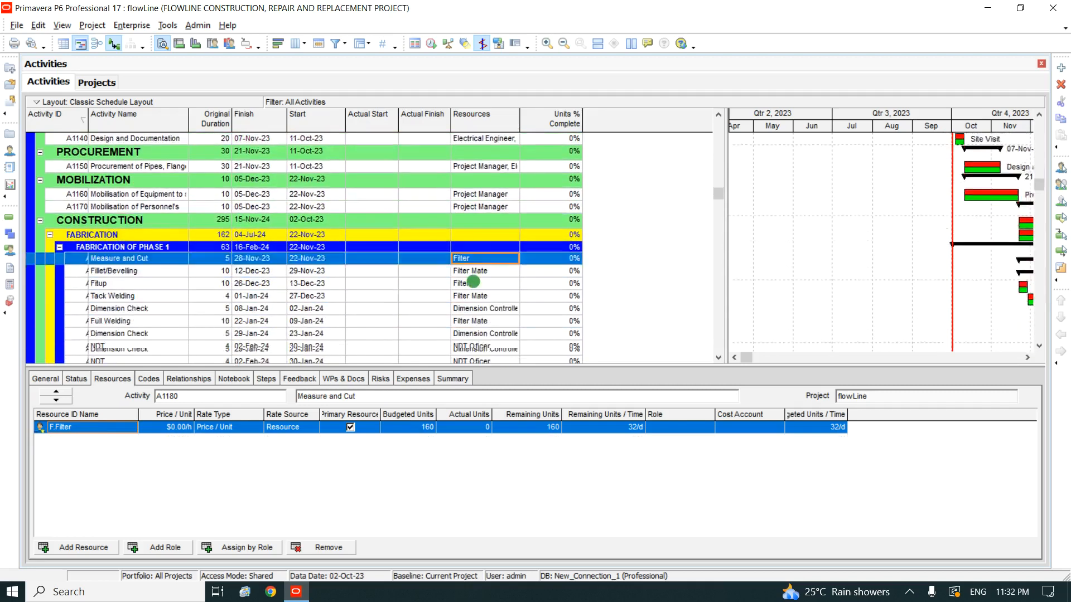
{"action": "scroll", "coordinate": [472, 281], "scroll_direction": "down", "scroll_amount": 1}
{"action": "scroll", "coordinate": [473, 281], "scroll_direction": "up", "scroll_amount": 1}
{"action": "scroll", "coordinate": [473, 281], "scroll_direction": "down", "scroll_amount": 1}
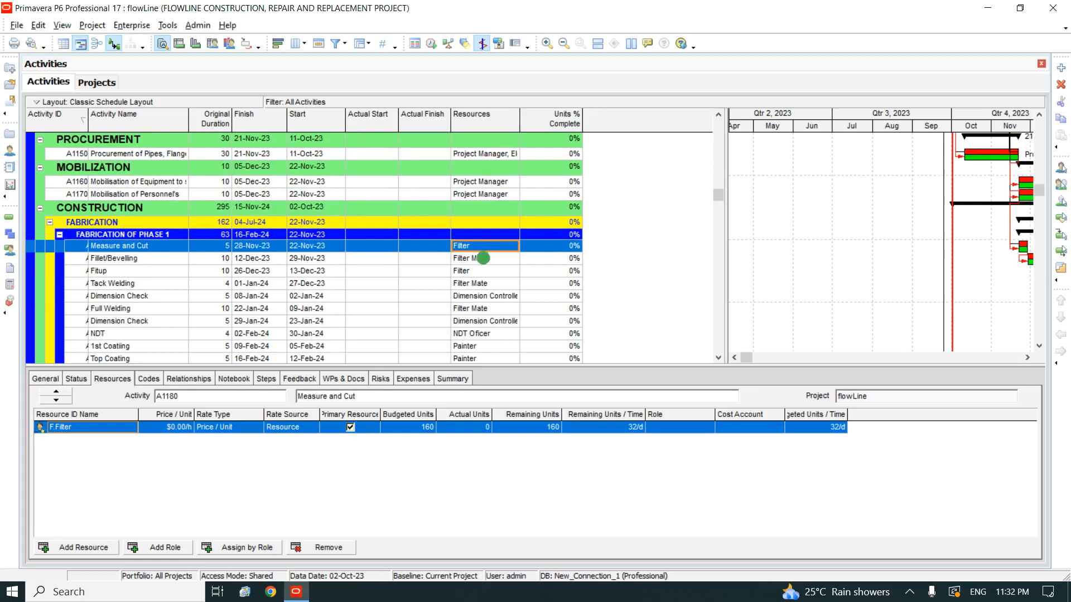
{"action": "left_click", "coordinate": [483, 257]}
{"action": "scroll", "coordinate": [447, 246], "scroll_direction": "up", "scroll_amount": 8}
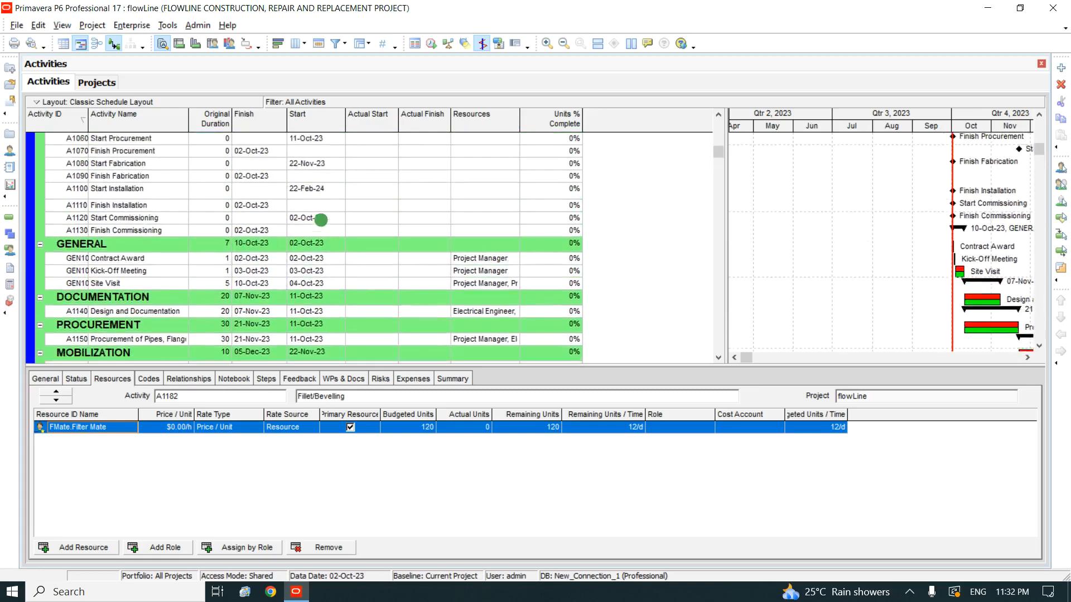
{"action": "scroll", "coordinate": [134, 174], "scroll_direction": "up", "scroll_amount": 2}
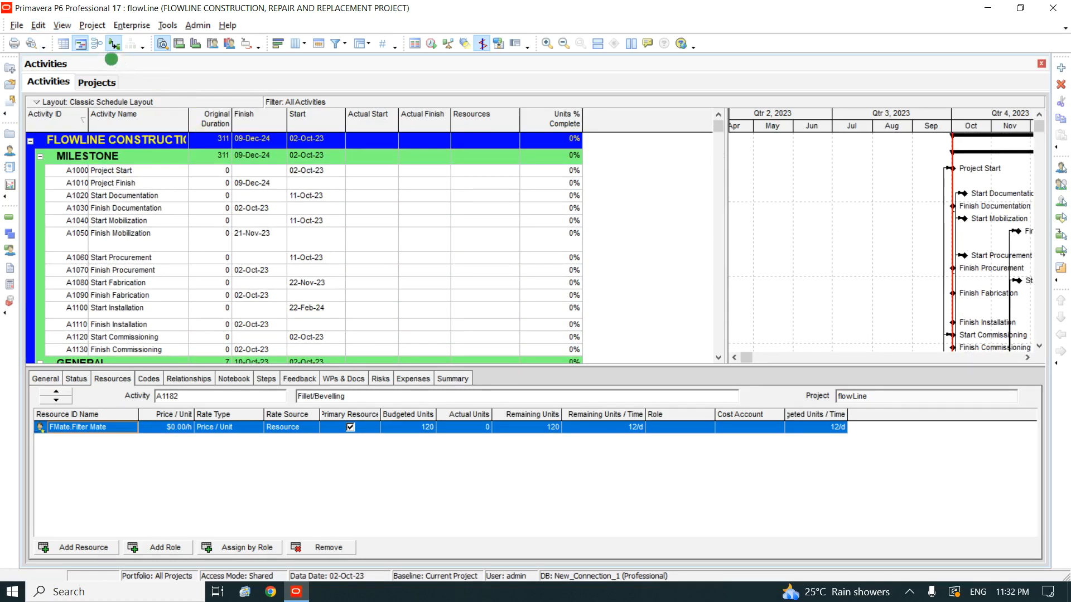
Open the project's Resource Assignments view and check its Group and Sort settings without changing them
{"action": "left_click", "coordinate": [92, 26]}
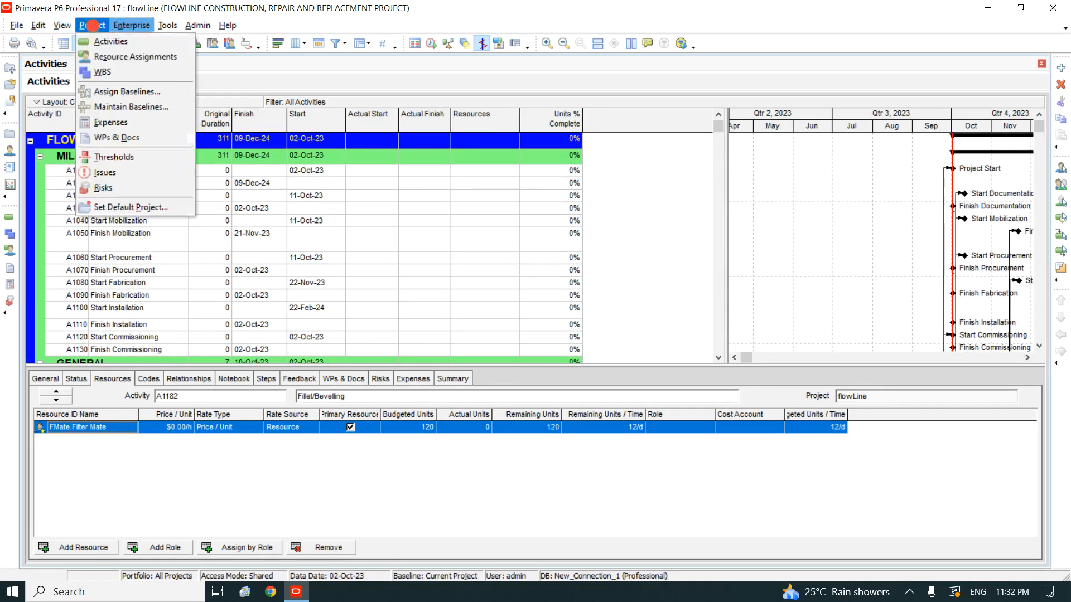
{"action": "left_click", "coordinate": [113, 58]}
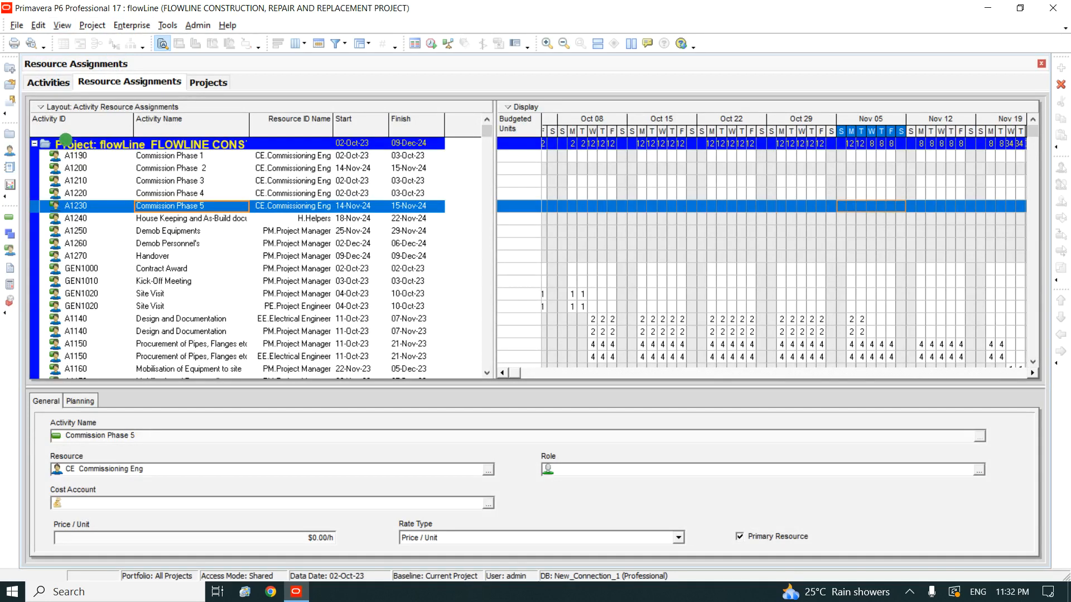
{"action": "right_click", "coordinate": [73, 140]}
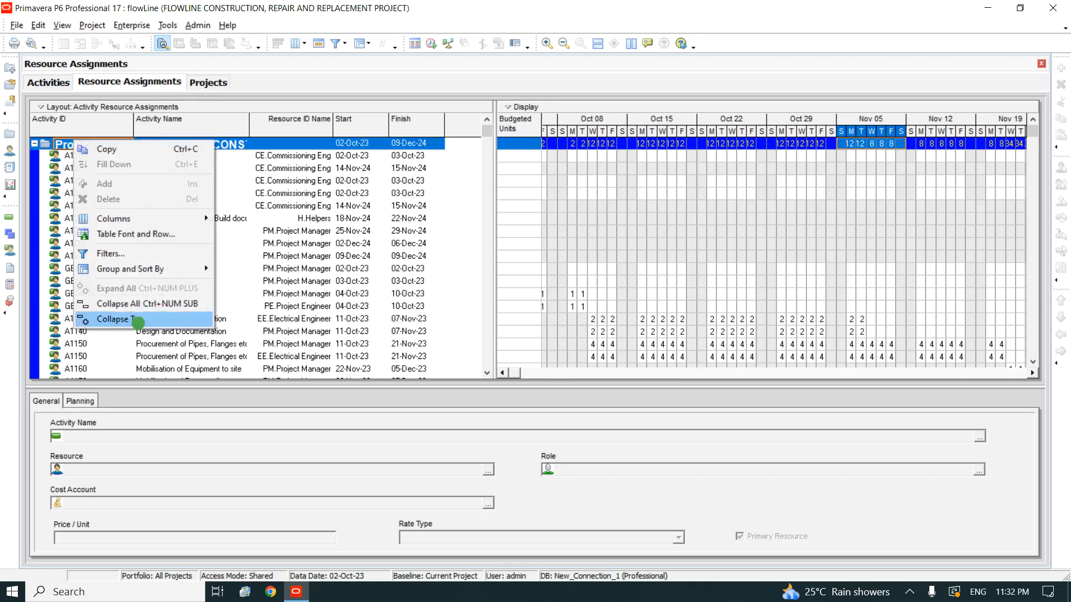
{"action": "mouse_move", "coordinate": [167, 268]}
{"action": "left_click", "coordinate": [250, 268]}
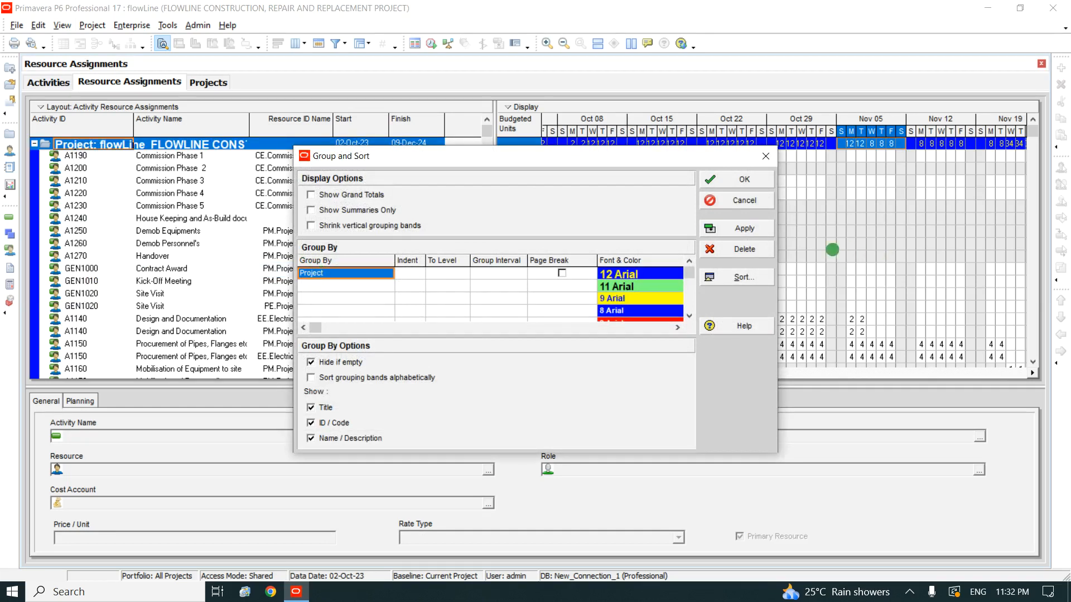
{"action": "left_click", "coordinate": [763, 153]}
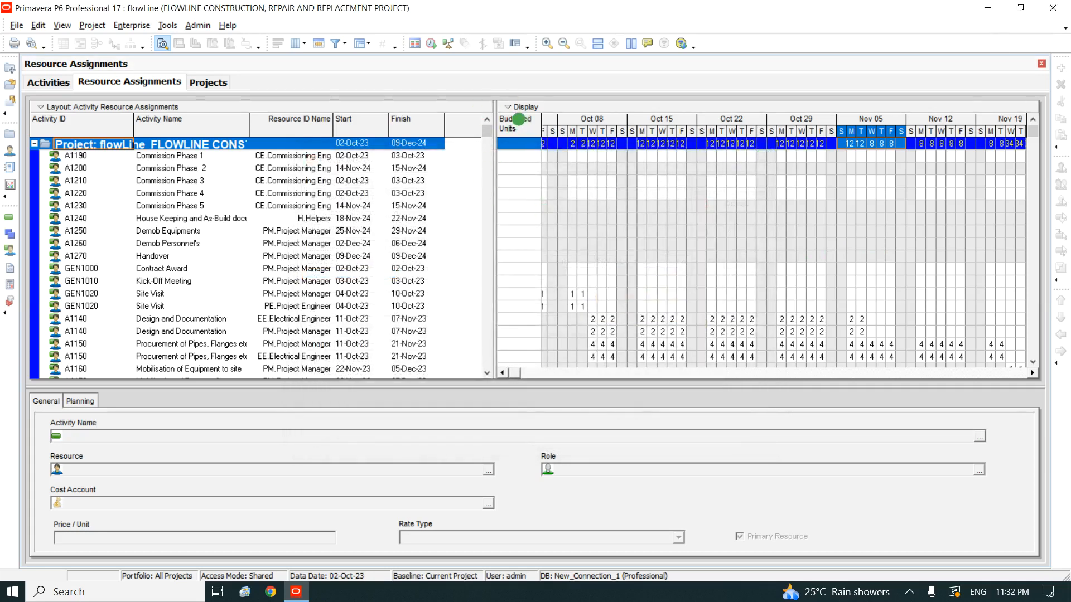
Check the spreadsheet field options and review the budgeted units across the project's dates
{"action": "right_click", "coordinate": [522, 118]}
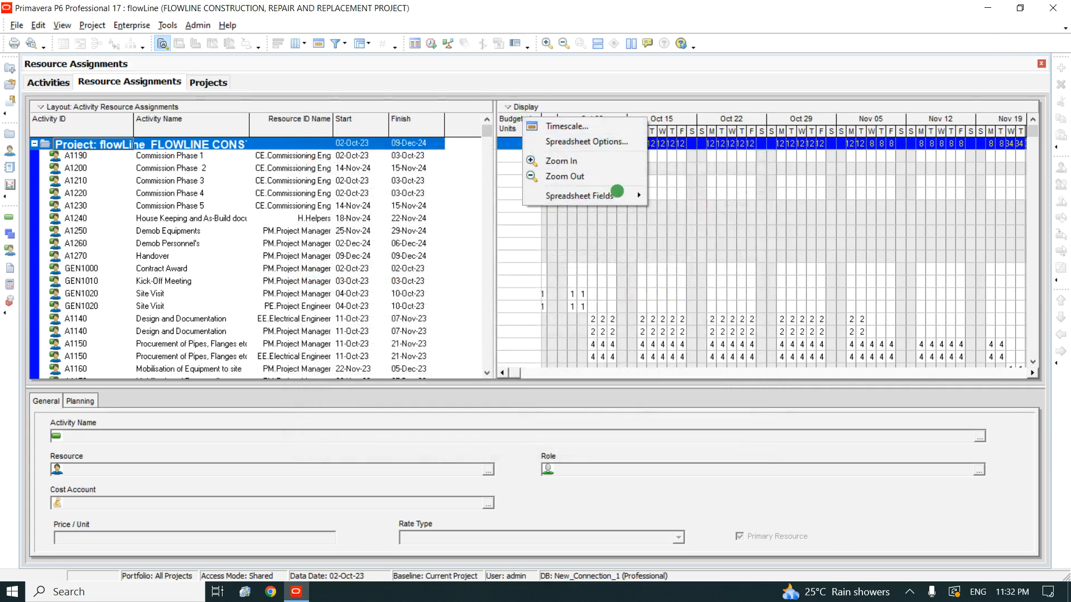
{"action": "mouse_move", "coordinate": [617, 194]}
{"action": "left_click", "coordinate": [548, 241]}
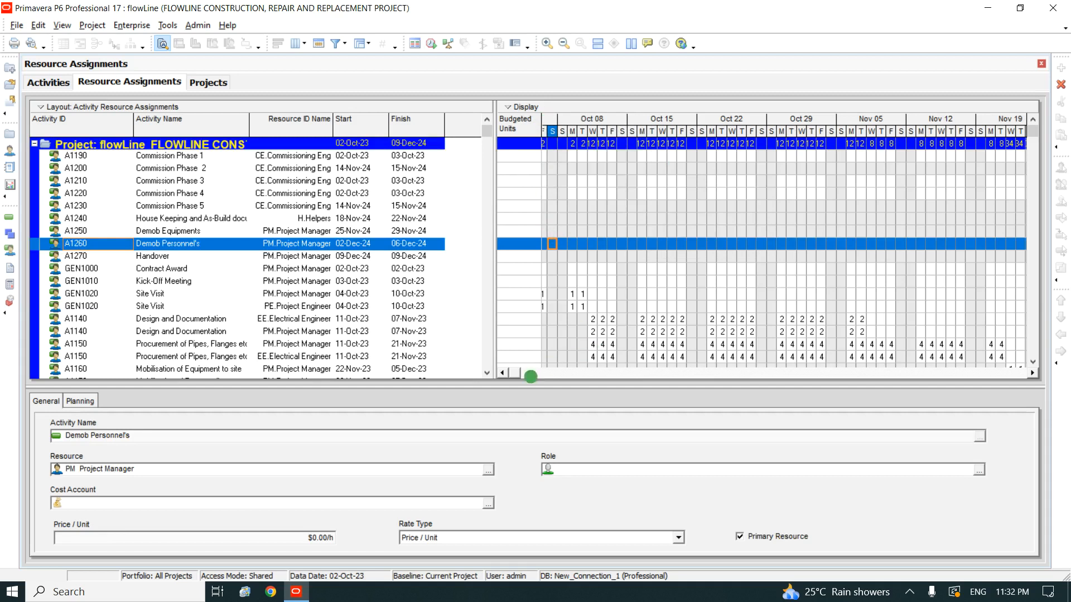
{"action": "left_click", "coordinate": [502, 373]}
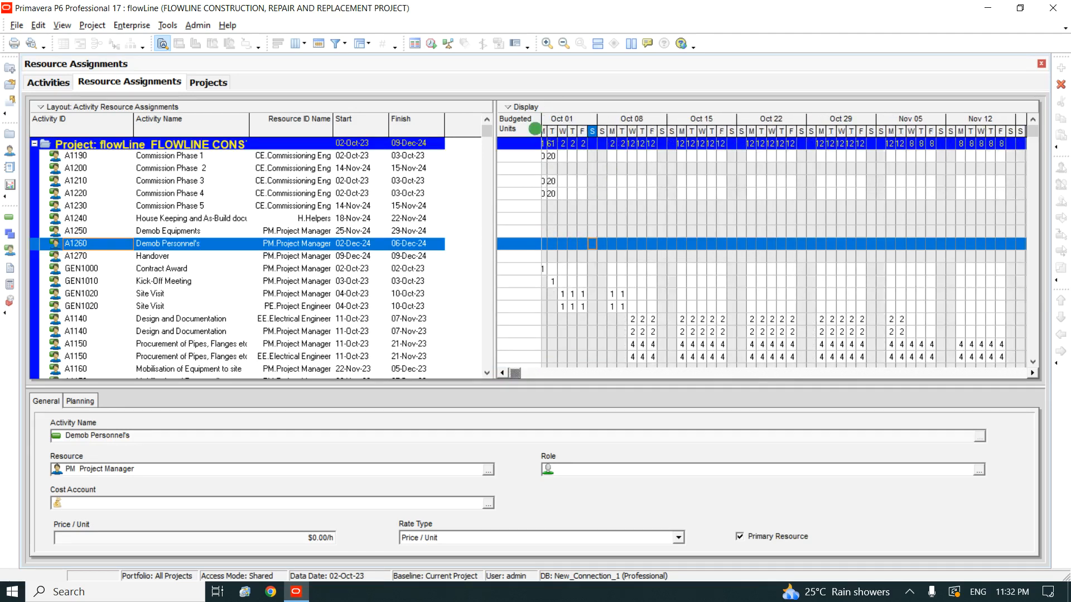
{"action": "left_click", "coordinate": [511, 372]}
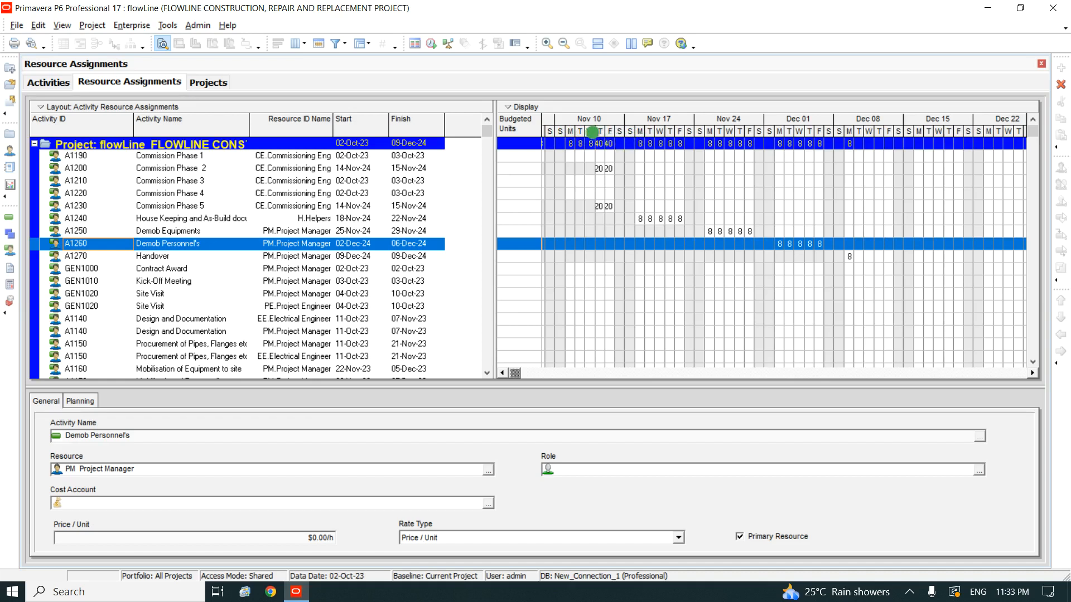
Set the resource assignment spreadsheet's timescale date interval to Month/Week and apply it
{"action": "right_click", "coordinate": [599, 120]}
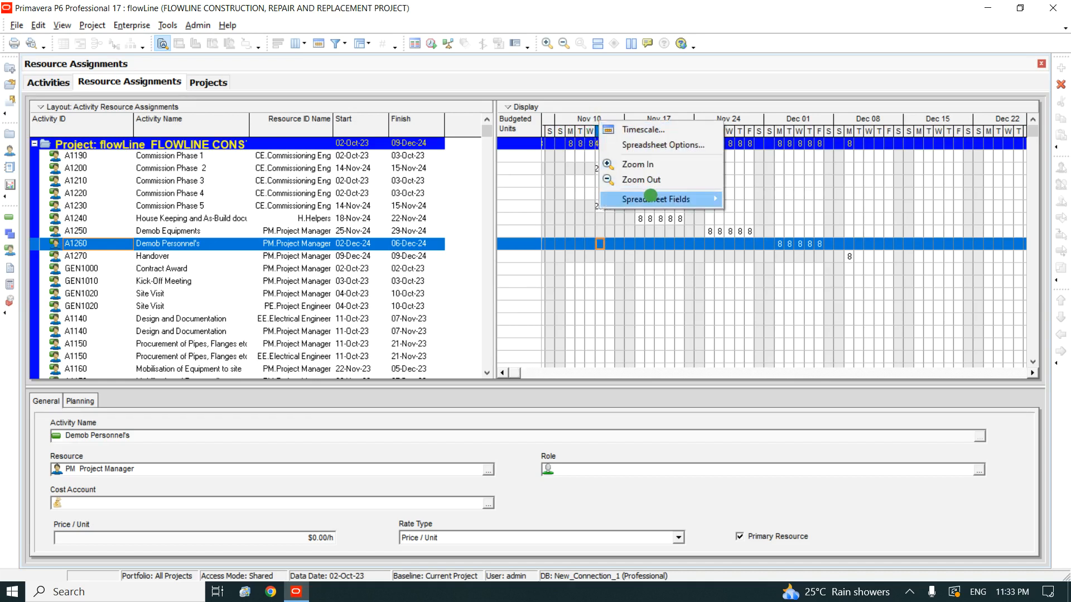
{"action": "left_click", "coordinate": [641, 129]}
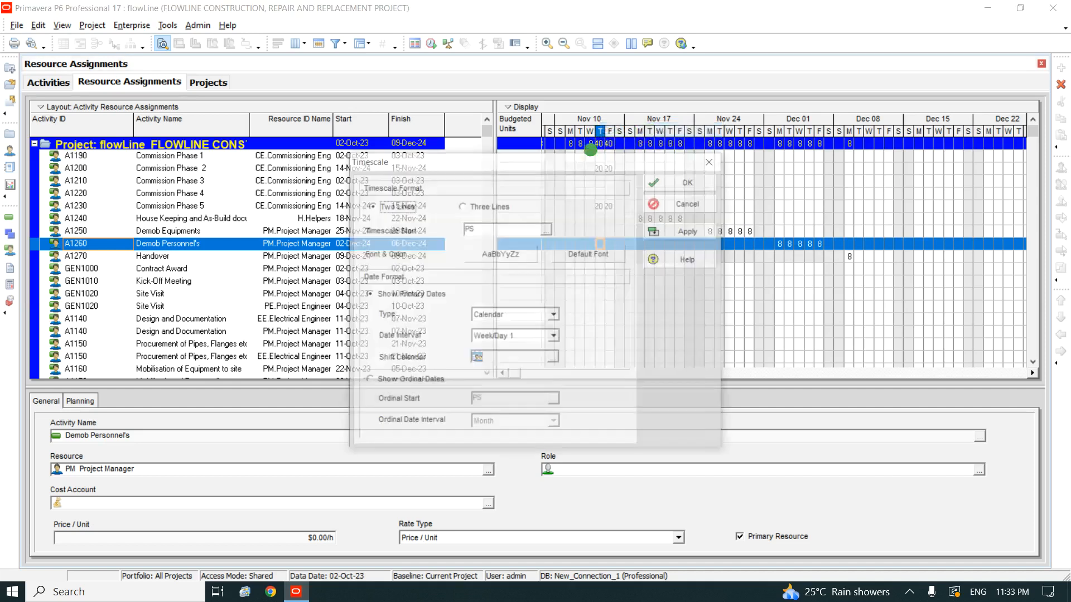
{"action": "left_click", "coordinate": [554, 337]}
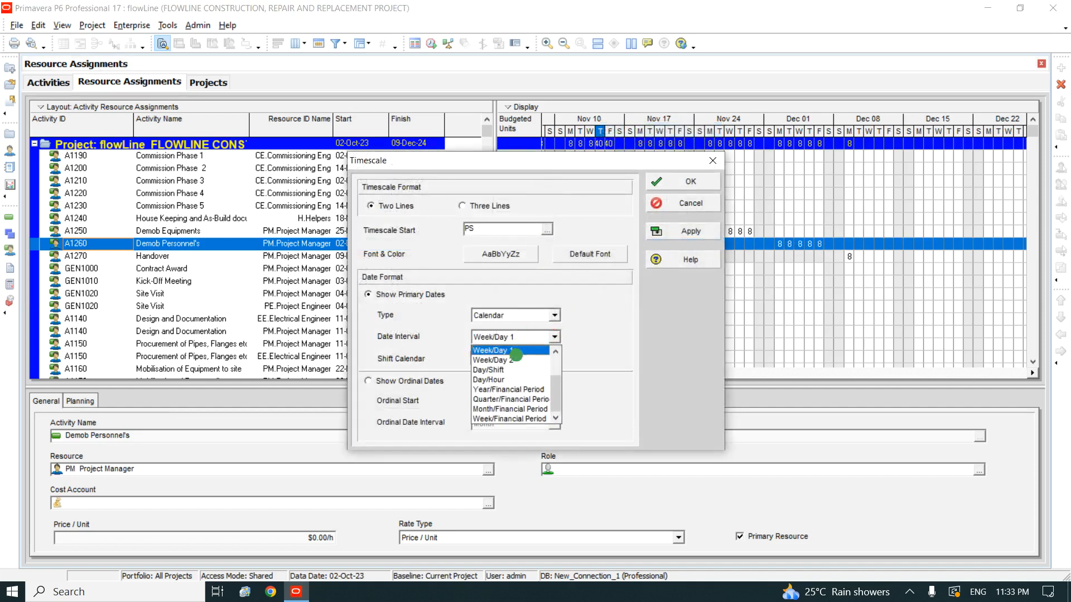
{"action": "scroll", "coordinate": [508, 367], "scroll_direction": "up", "scroll_amount": 2}
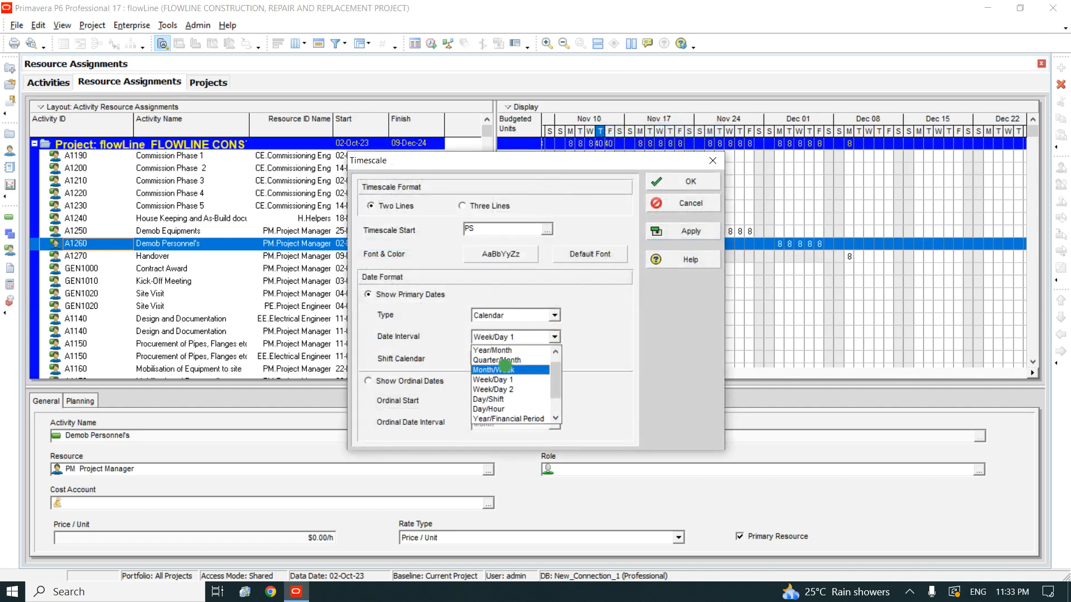
{"action": "left_click", "coordinate": [507, 370]}
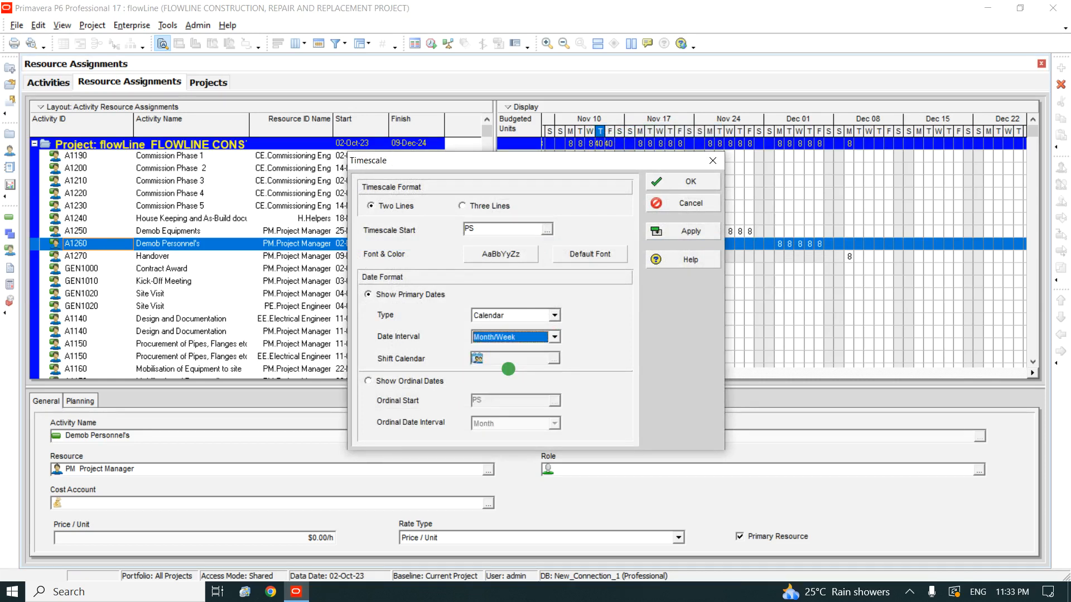
{"action": "left_click", "coordinate": [681, 231]}
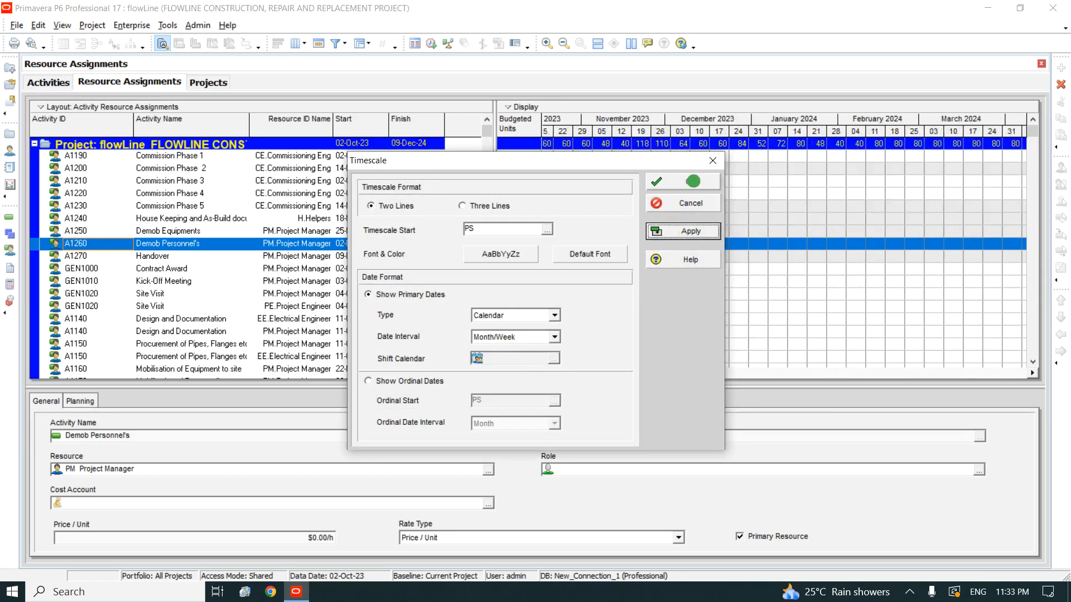
{"action": "left_click", "coordinate": [691, 181]}
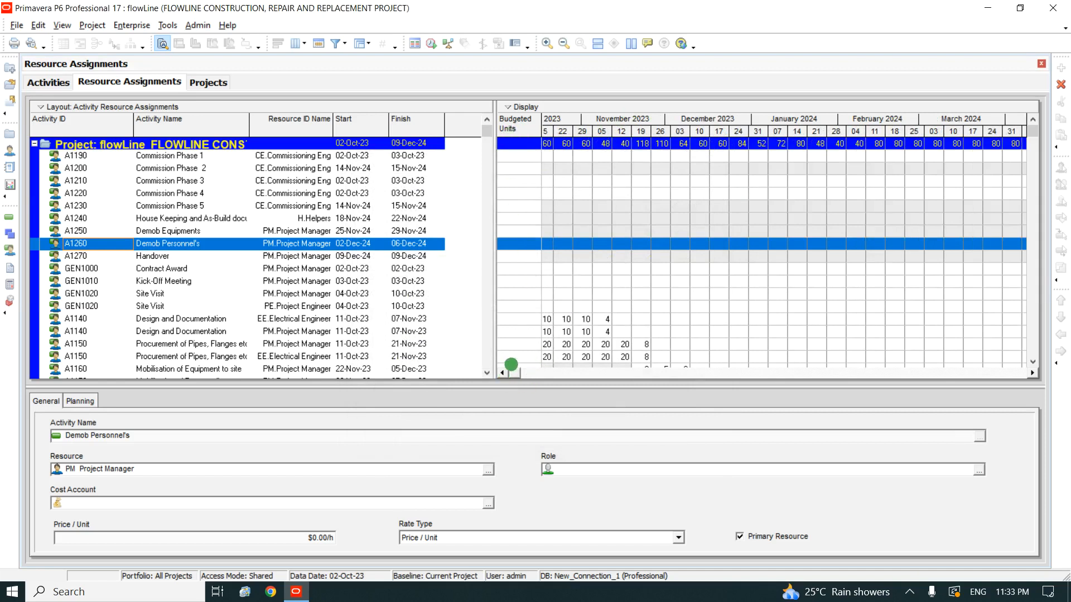
Copy the resource assignment data from the flowLine project row
{"action": "left_click", "coordinate": [76, 145]}
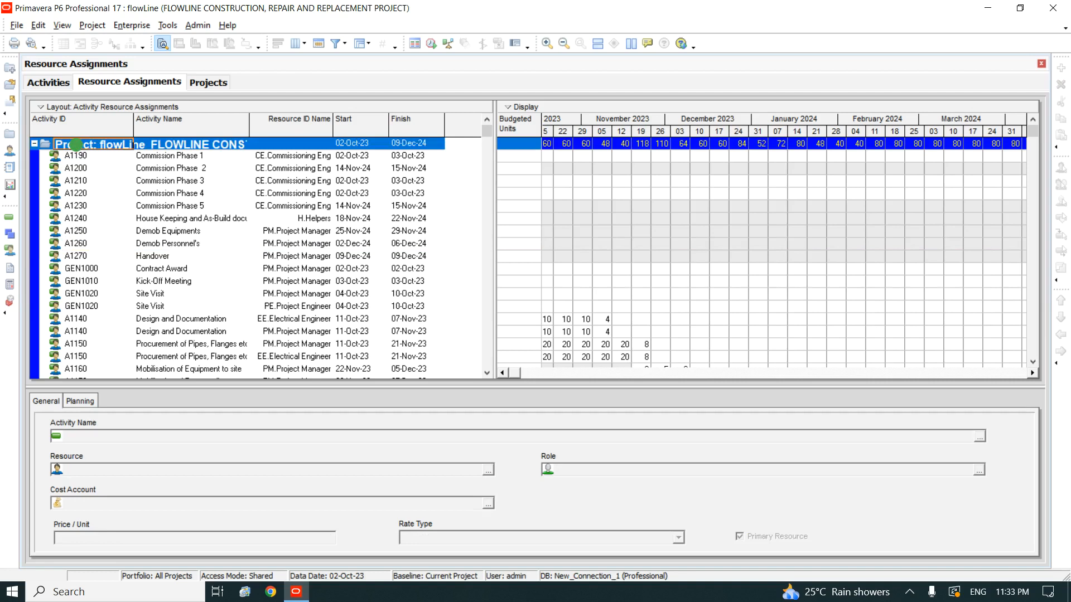
{"action": "right_click", "coordinate": [75, 141]}
{"action": "left_click", "coordinate": [119, 154]}
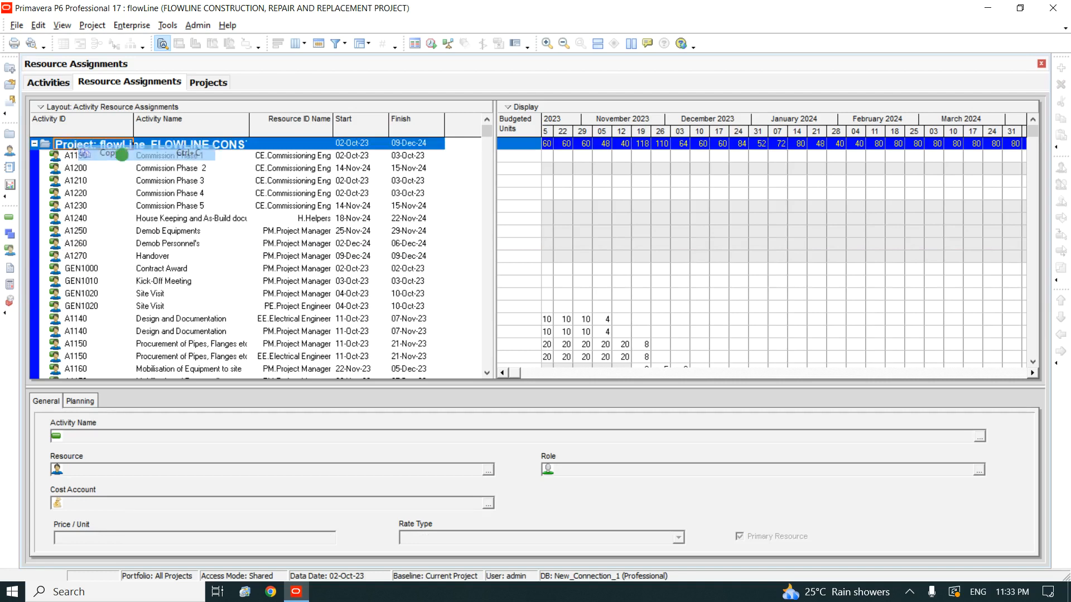
Open Excel and paste the copied resource assignment data into a blank workbook starting at cell A1
{"action": "left_click", "coordinate": [128, 591]}
{"action": "type", "text": "excel"}
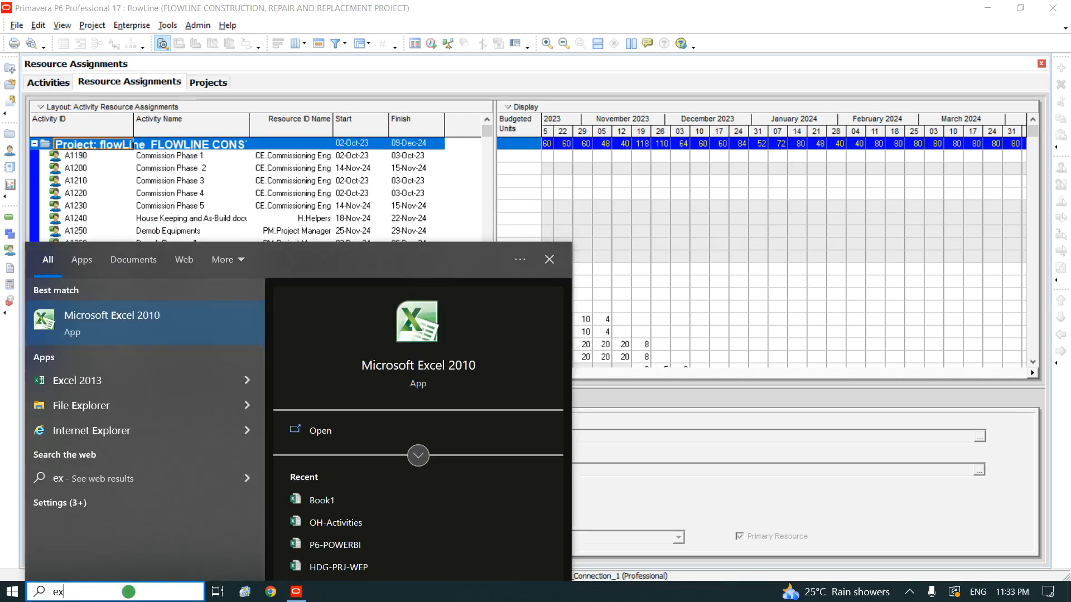
{"action": "key", "text": "Return"}
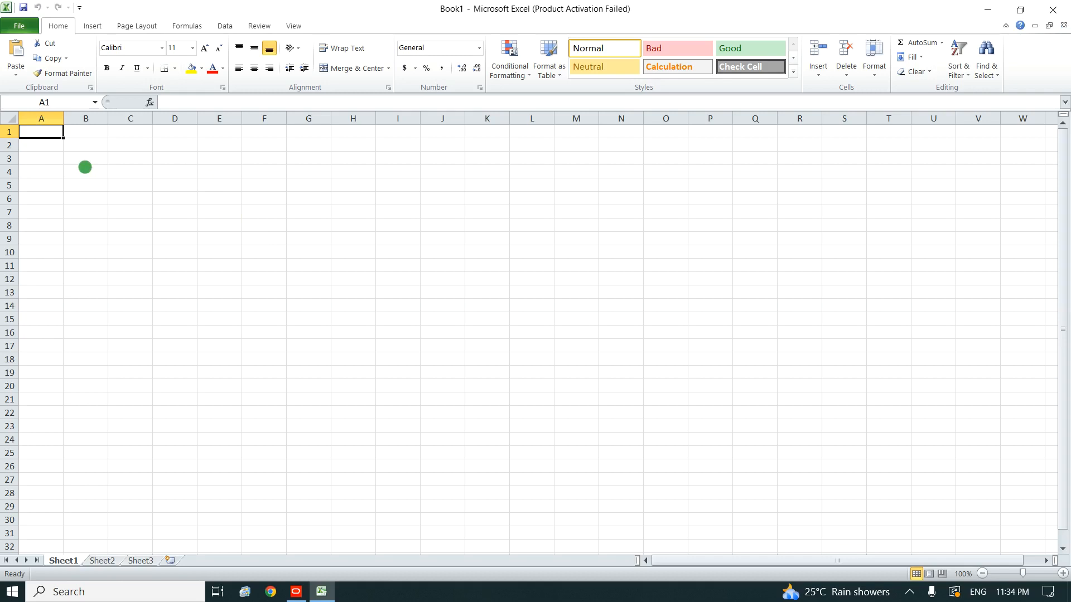
{"action": "key", "text": "ctrl+v"}
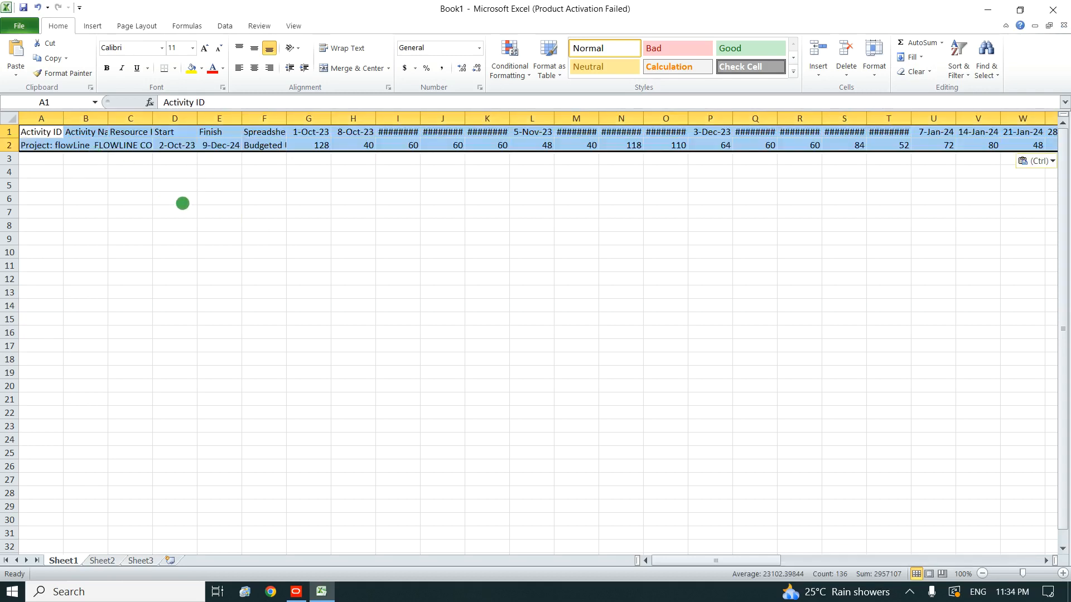
{"action": "left_click", "coordinate": [191, 162]}
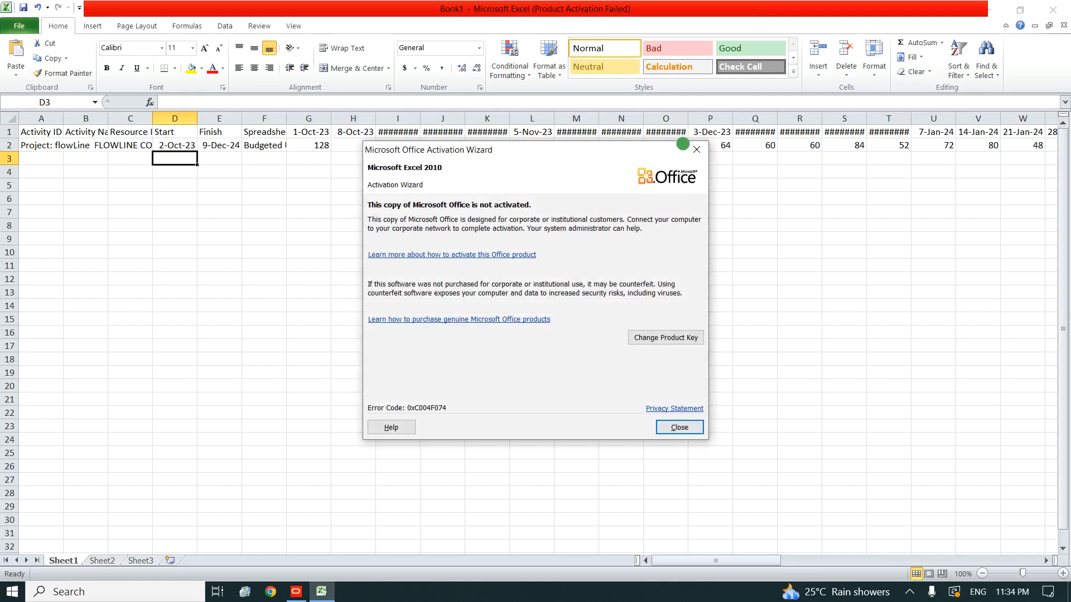
{"action": "left_click", "coordinate": [695, 148]}
Delete columns A to E, from Activity ID through Finish, from the pasted data
{"action": "left_click_drag", "start_coordinate": [37, 118], "coordinate": [200, 119]}
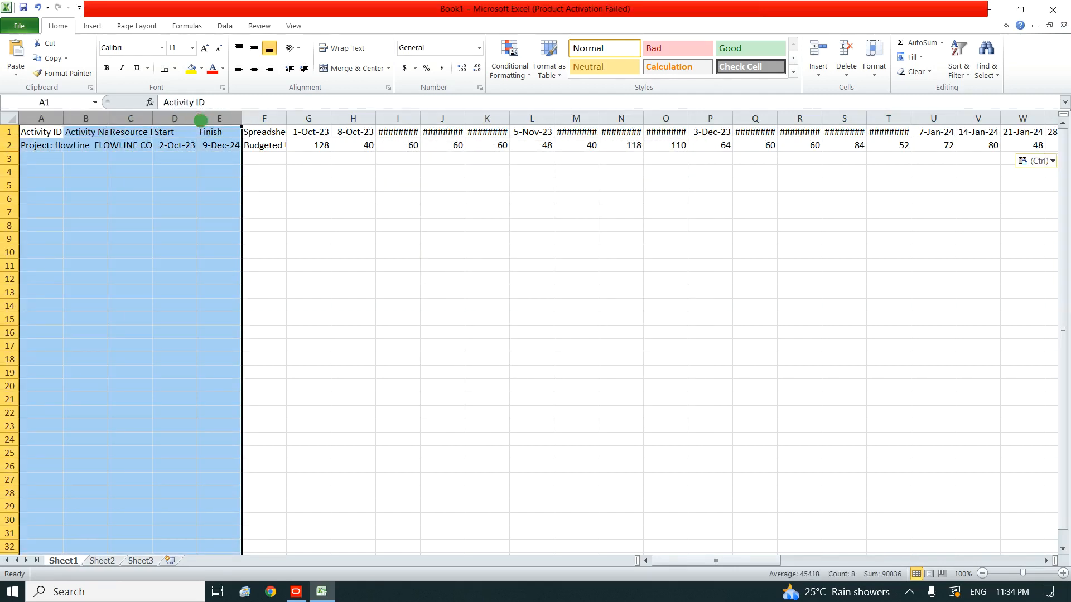
{"action": "right_click", "coordinate": [203, 120]}
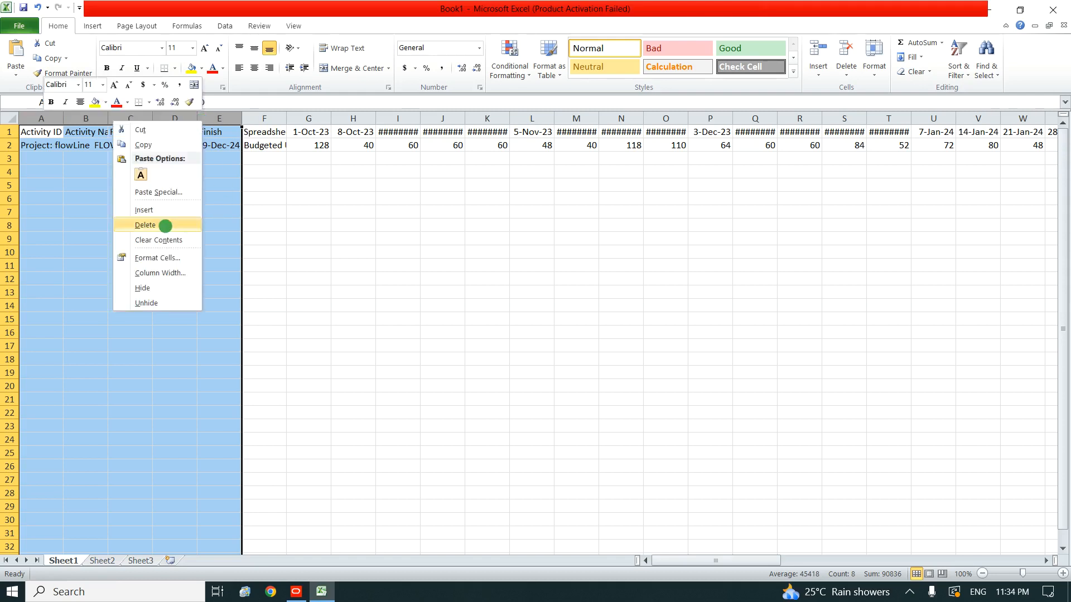
{"action": "left_click", "coordinate": [165, 225]}
Fit column A to its contents and relabel cell A1 as Date and cell A2 as ManHour
{"action": "left_click", "coordinate": [30, 135]}
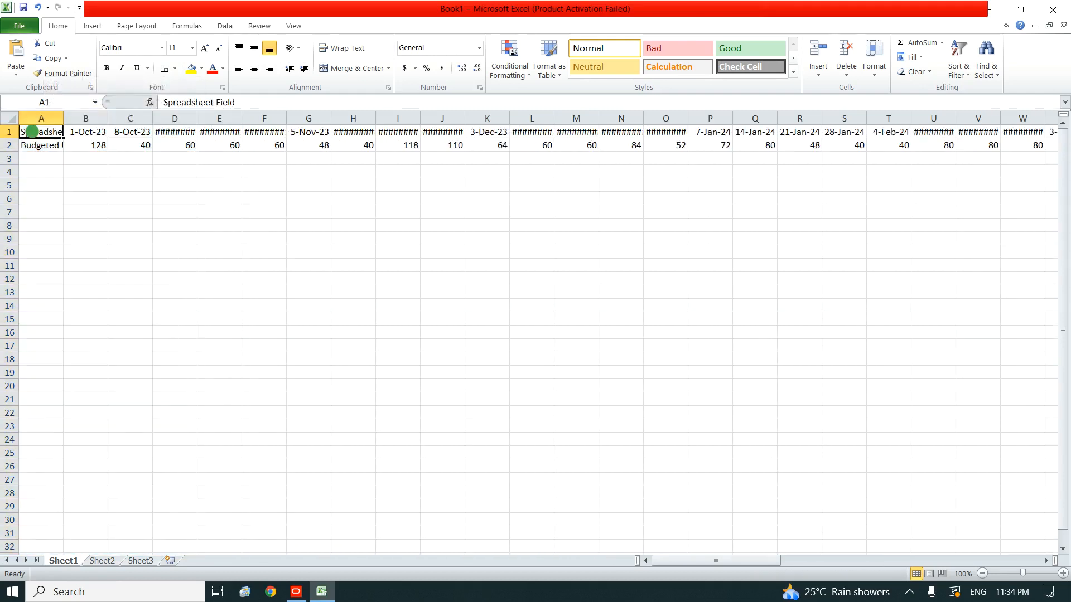
{"action": "double_click", "coordinate": [63, 119]}
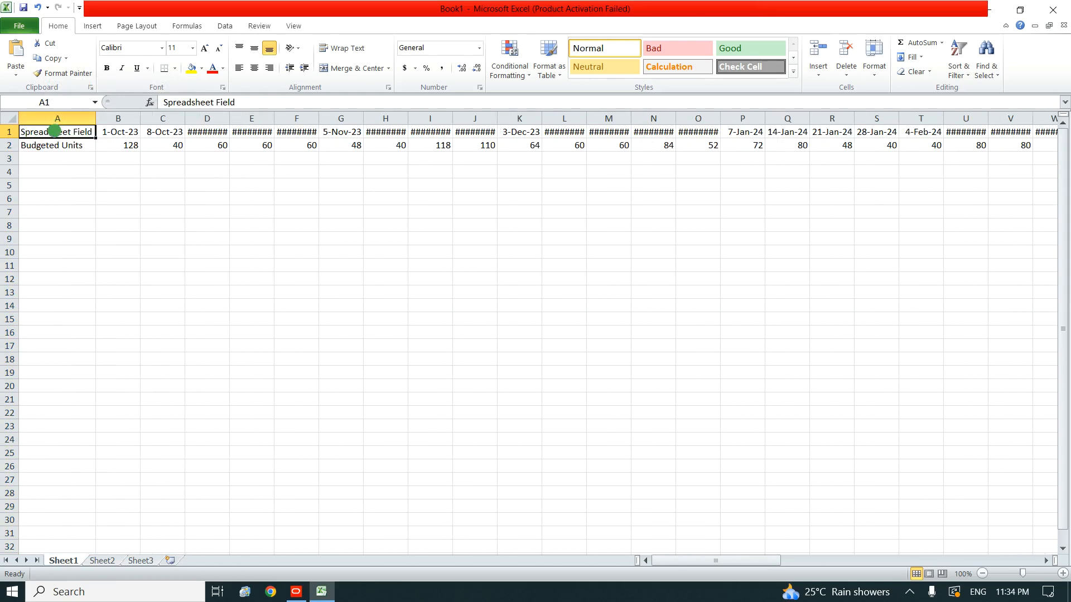
{"action": "type", "text": "Date"}
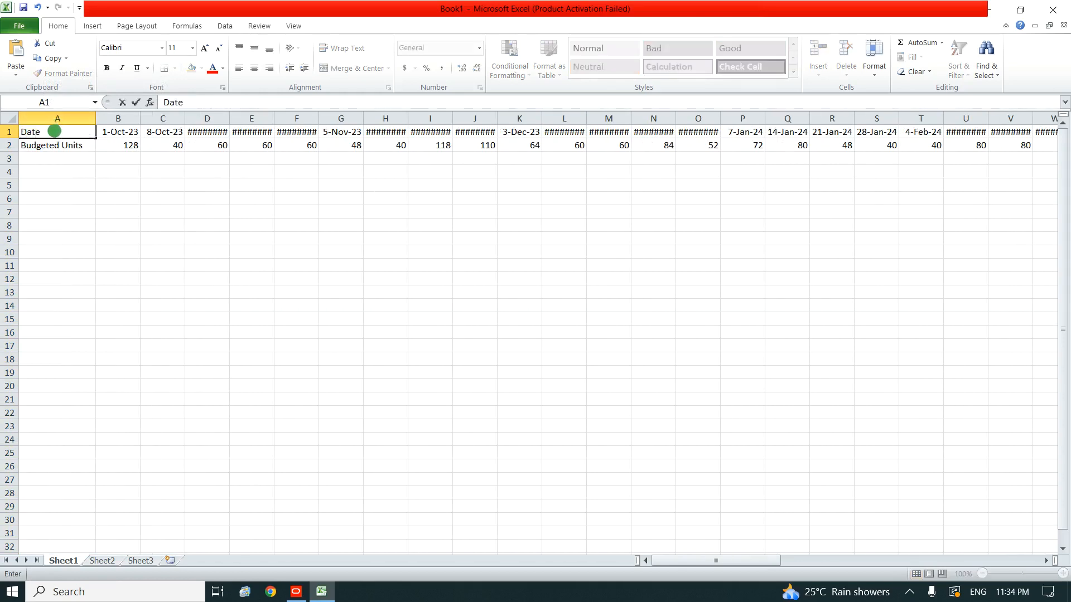
{"action": "key", "text": "Return"}
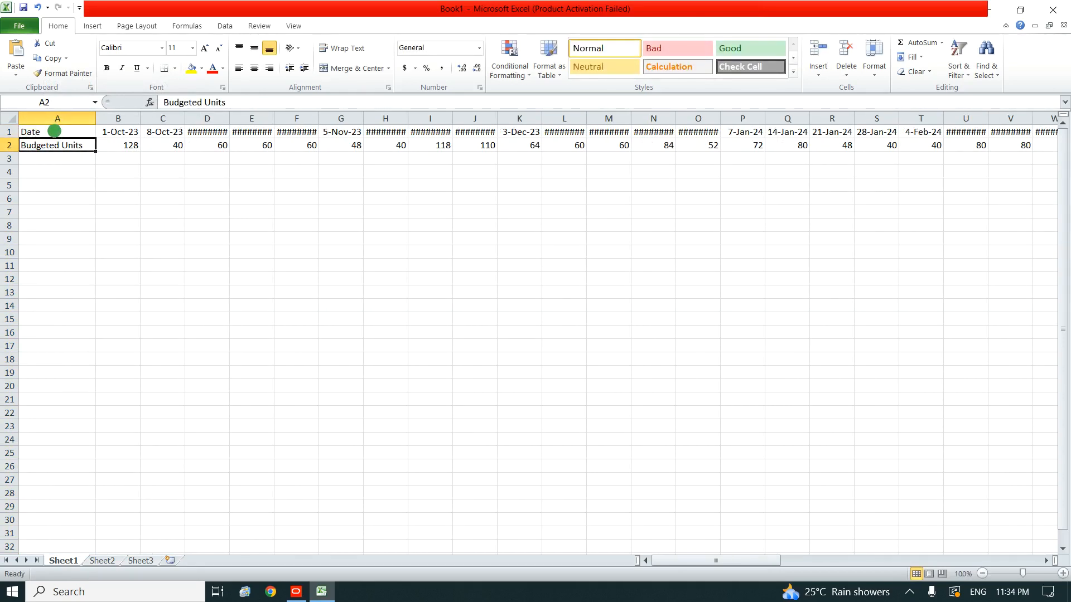
{"action": "type", "text": "ManHour"}
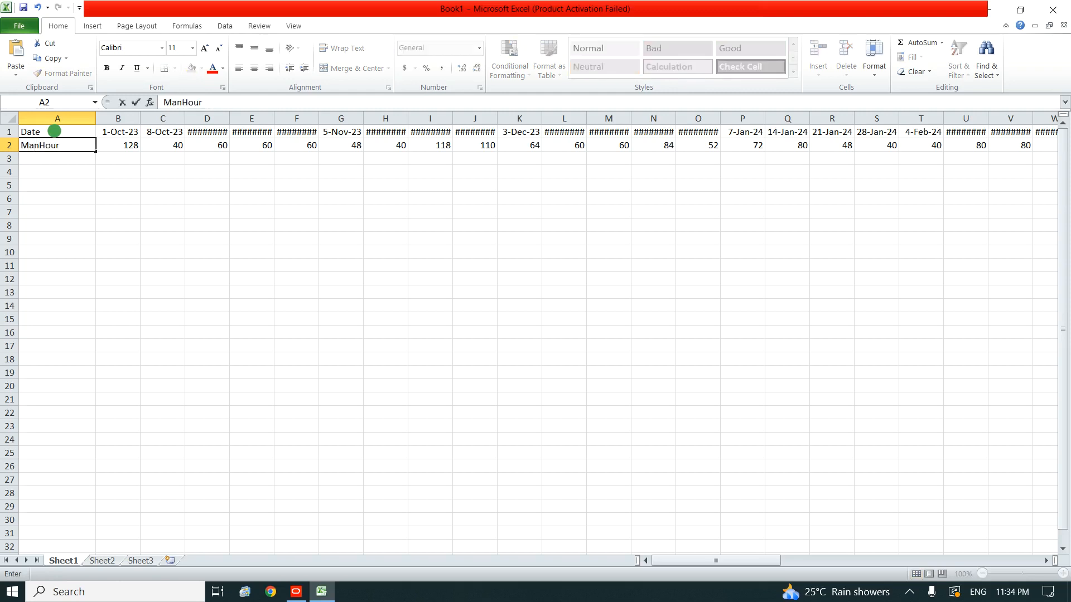
{"action": "left_click", "coordinate": [57, 168]}
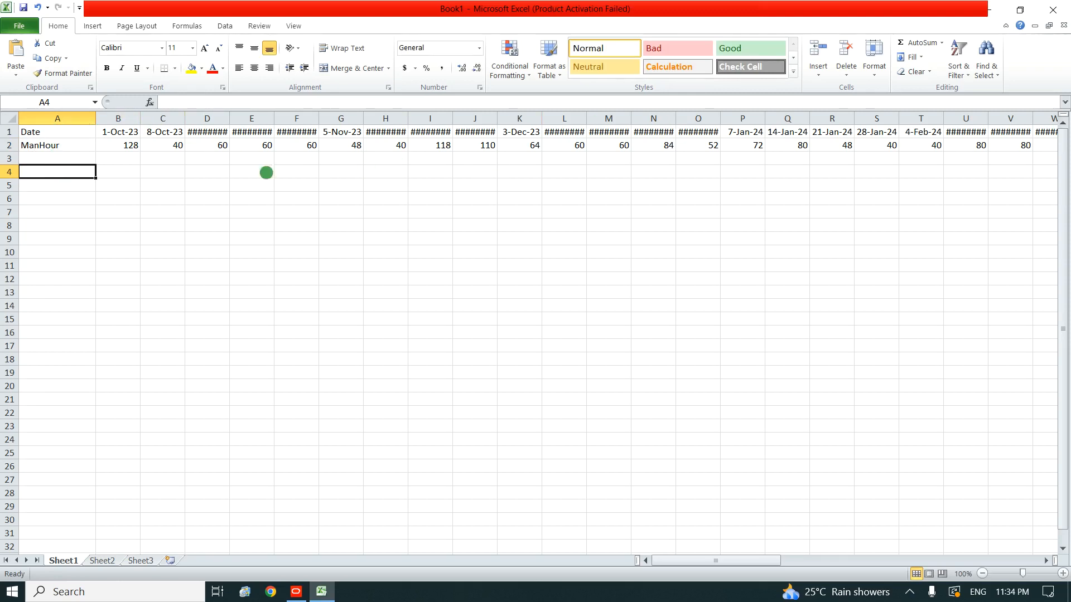
AutoFit the column widths across the whole Date and ManHour range
{"action": "left_click_drag", "start_coordinate": [39, 132], "coordinate": [37, 142]}
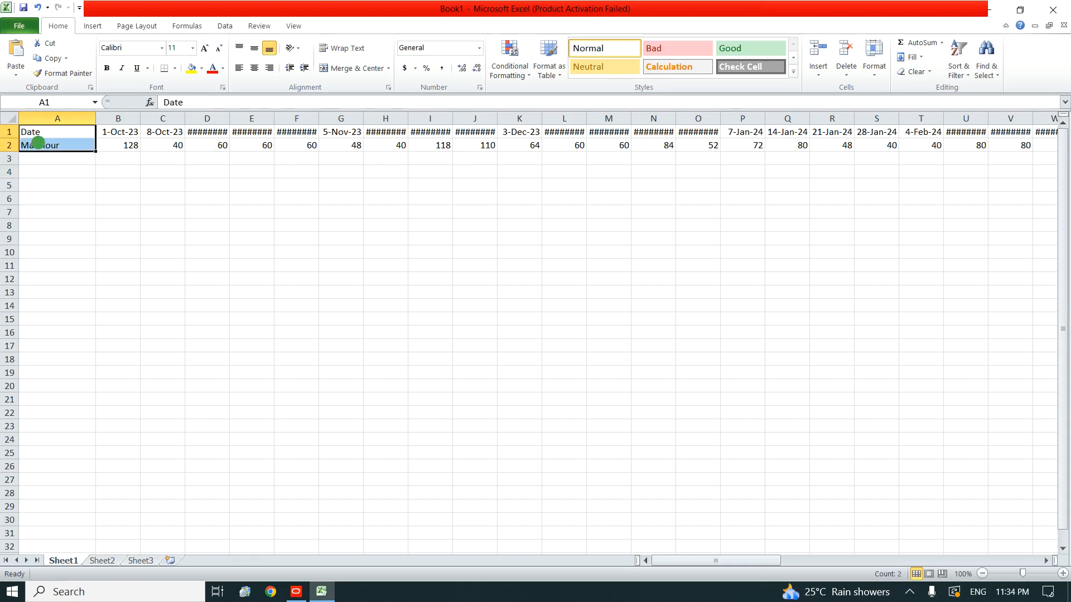
{"action": "key", "text": "ctrl+shift+Right"}
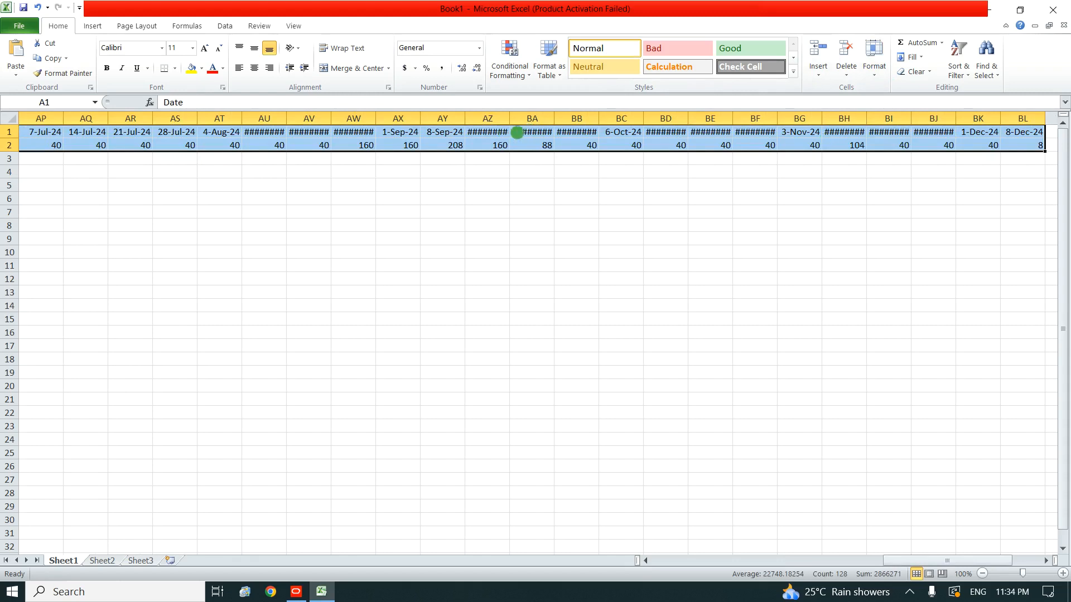
{"action": "left_click", "coordinate": [874, 70]}
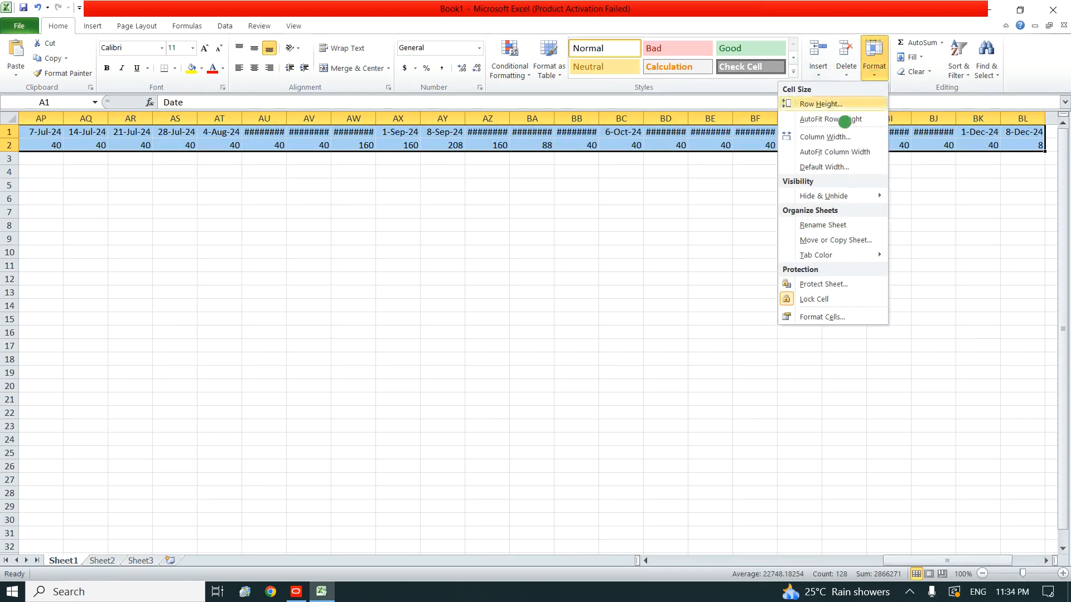
{"action": "left_click", "coordinate": [855, 152]}
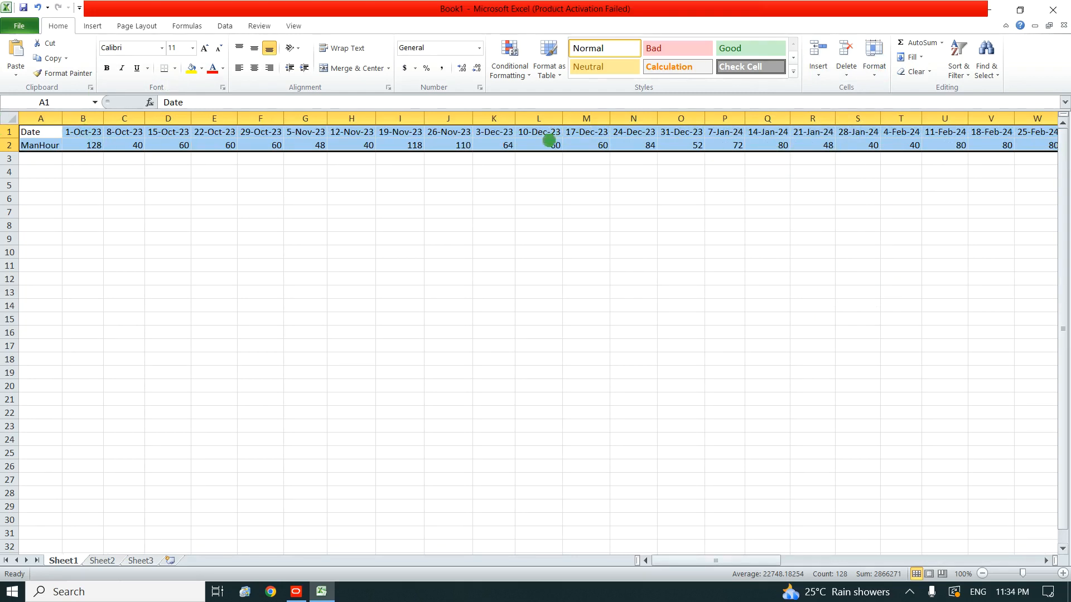
{"action": "left_click_drag", "start_coordinate": [681, 561], "coordinate": [604, 557]}
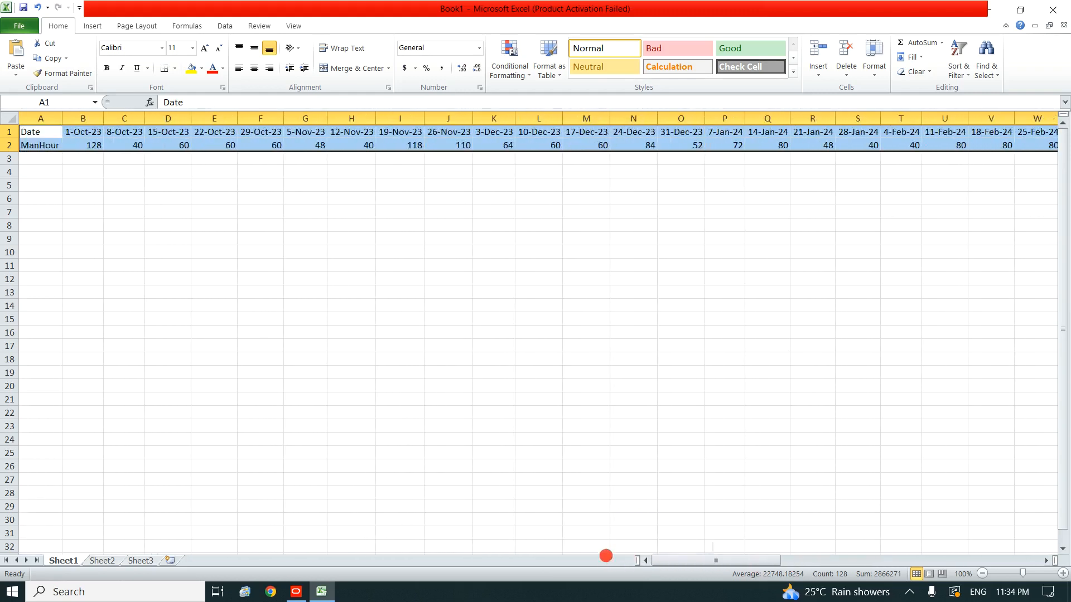
{"action": "left_click", "coordinate": [33, 159]}
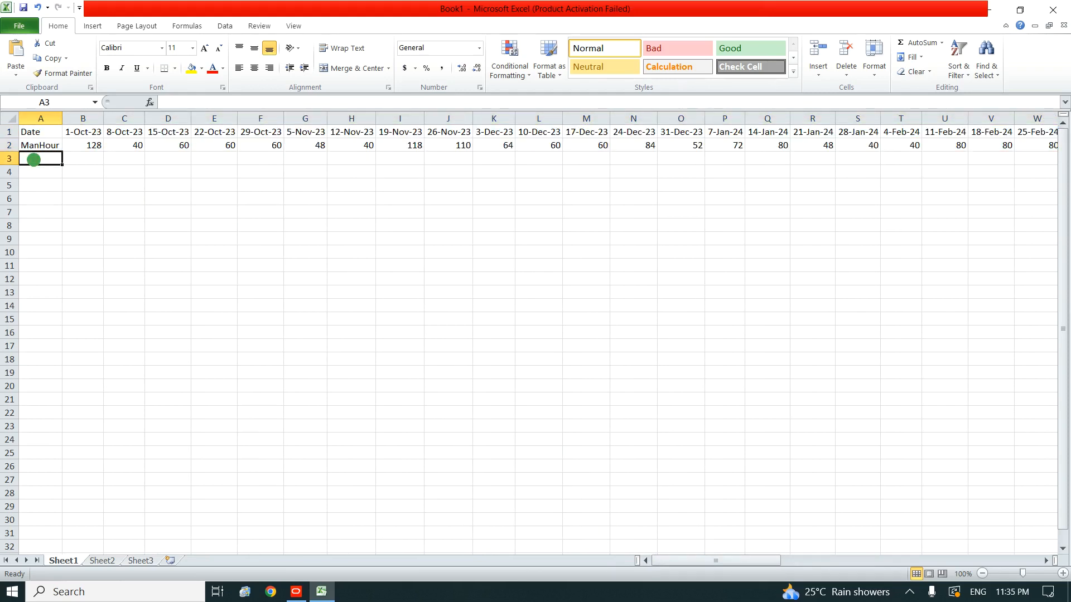
Total the ManHour row in cell BM2 with a SUM of B2:BL2
{"action": "left_click_drag", "start_coordinate": [696, 559], "coordinate": [997, 566]}
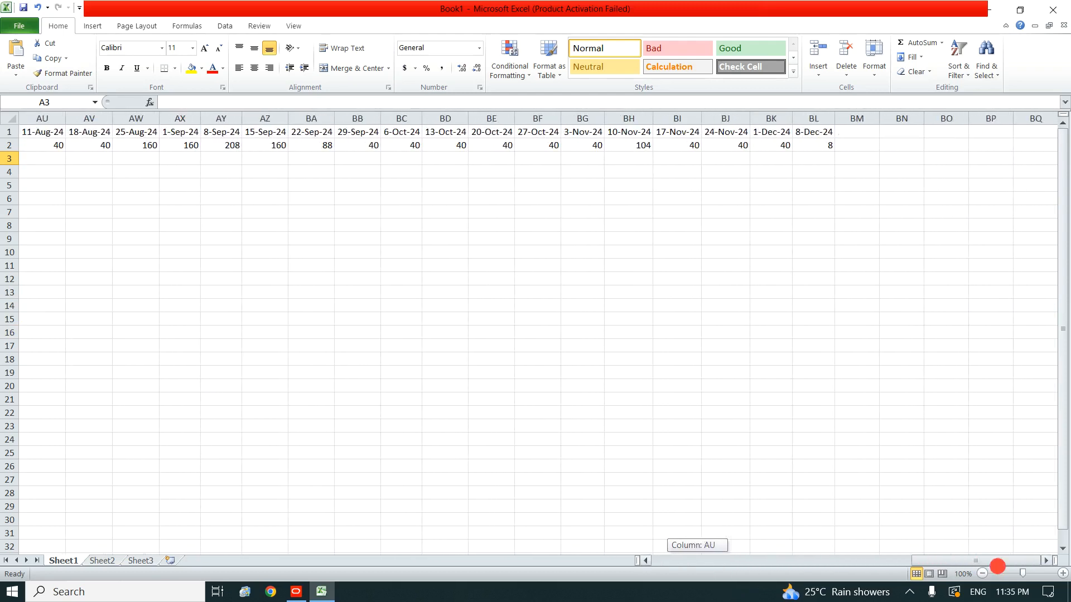
{"action": "left_click", "coordinate": [851, 145]}
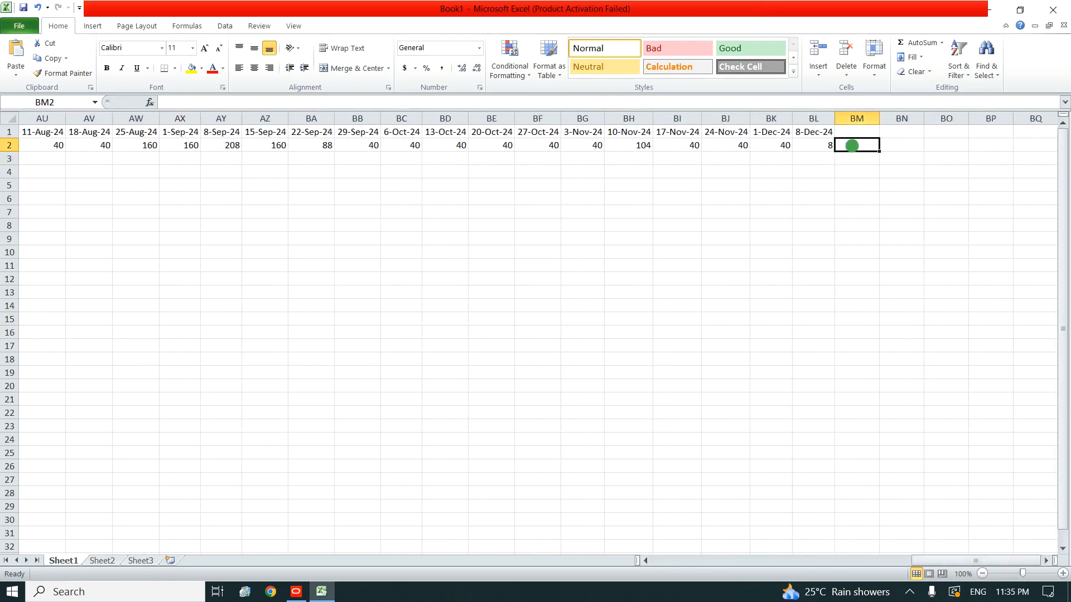
{"action": "type", "text": "=s"}
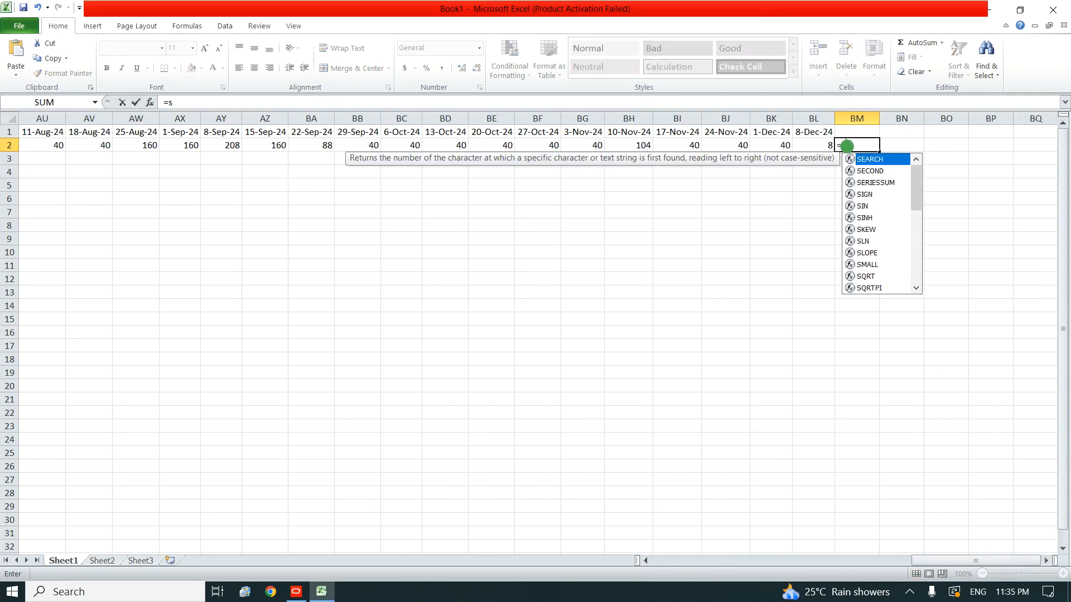
{"action": "type", "text": "um"}
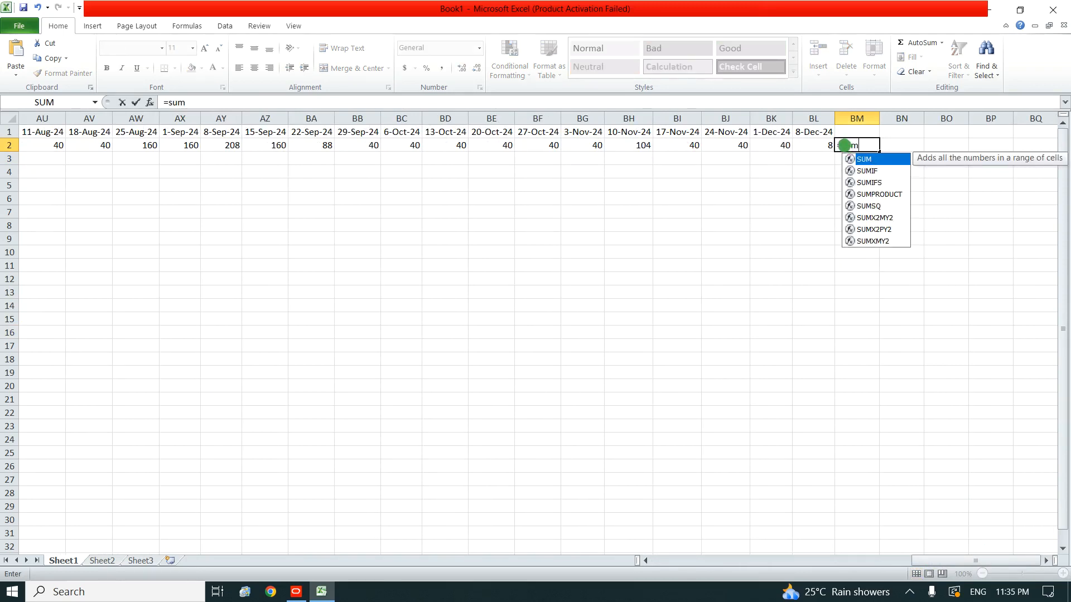
{"action": "key", "text": "Tab"}
{"action": "left_click", "coordinate": [815, 145]}
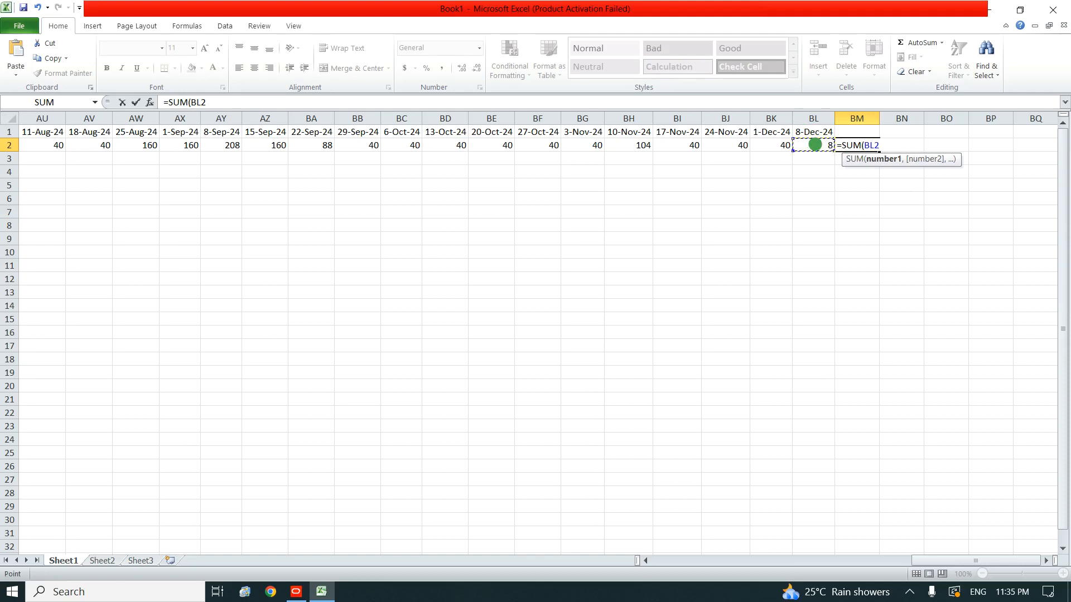
{"action": "key", "text": "ctrl+shift+Left"}
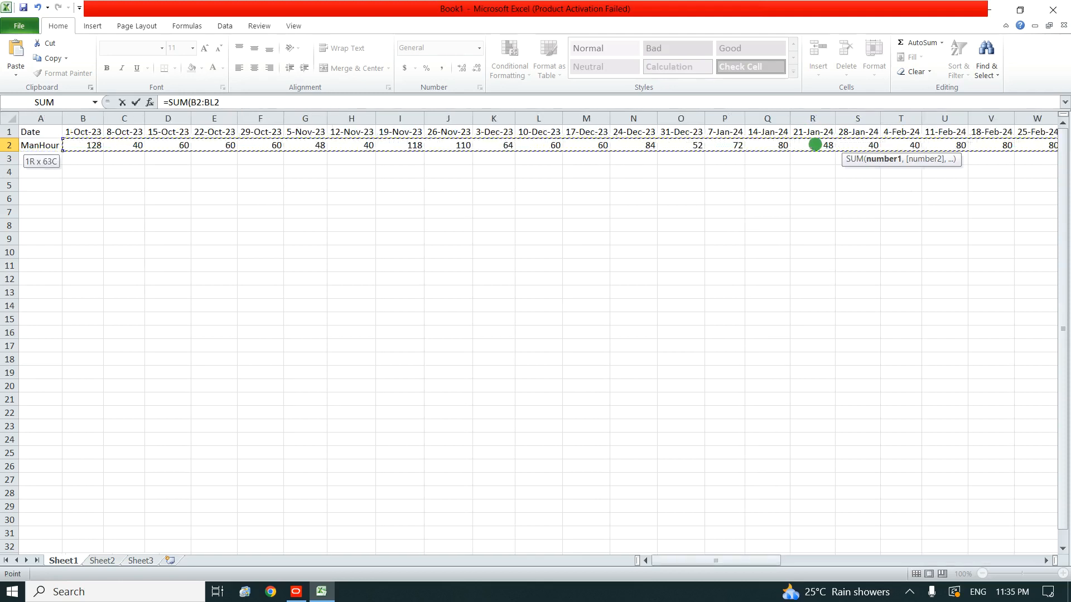
{"action": "key", "text": "Return"}
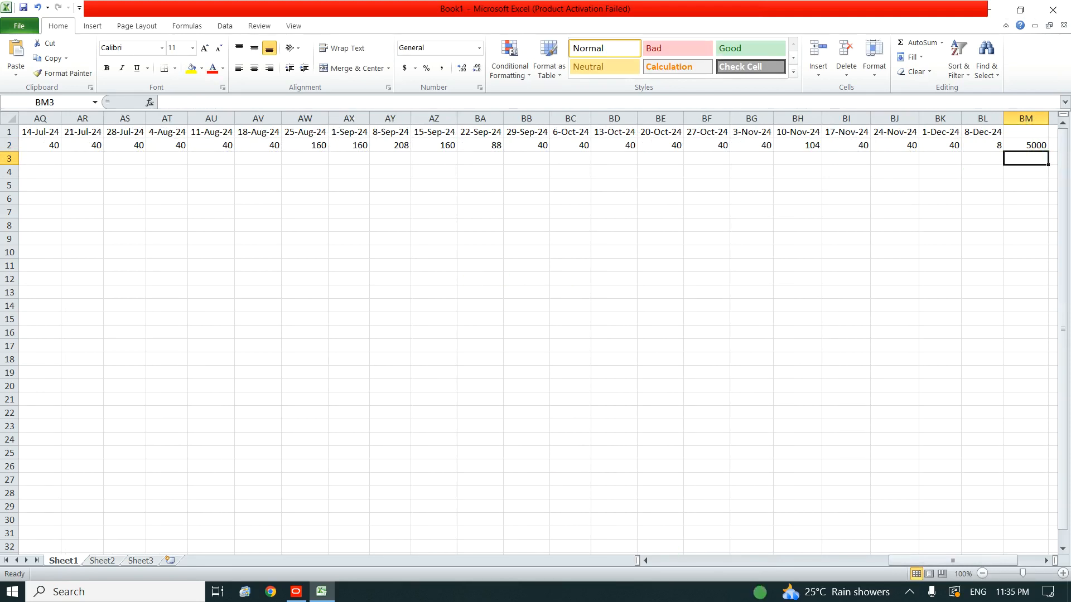
Label cell A3 as Weight, below the ManHour heading
{"action": "left_click_drag", "start_coordinate": [903, 564], "coordinate": [626, 559]}
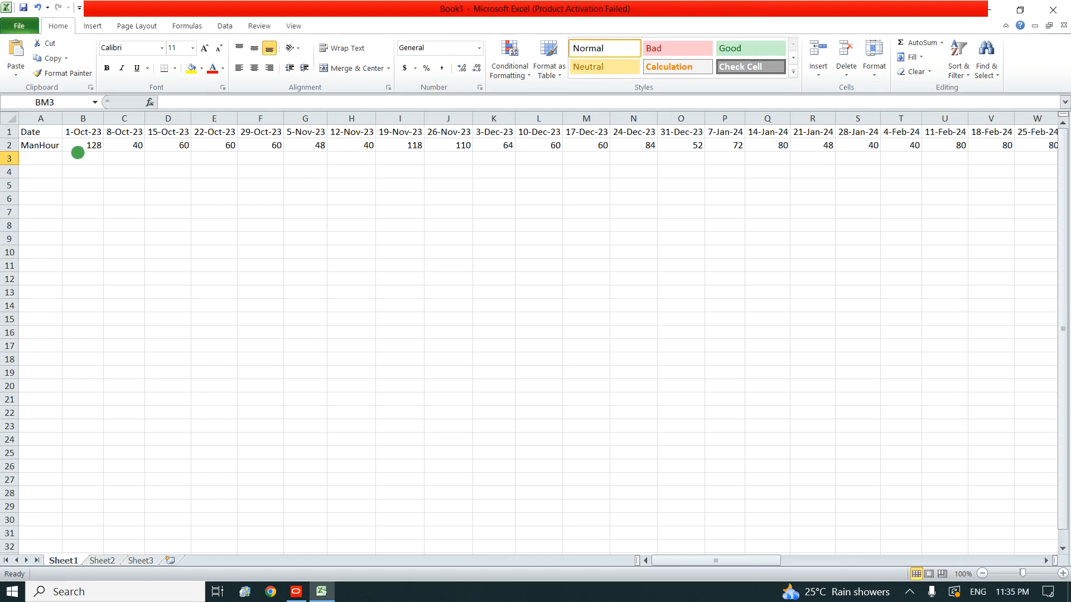
{"action": "left_click", "coordinate": [42, 159]}
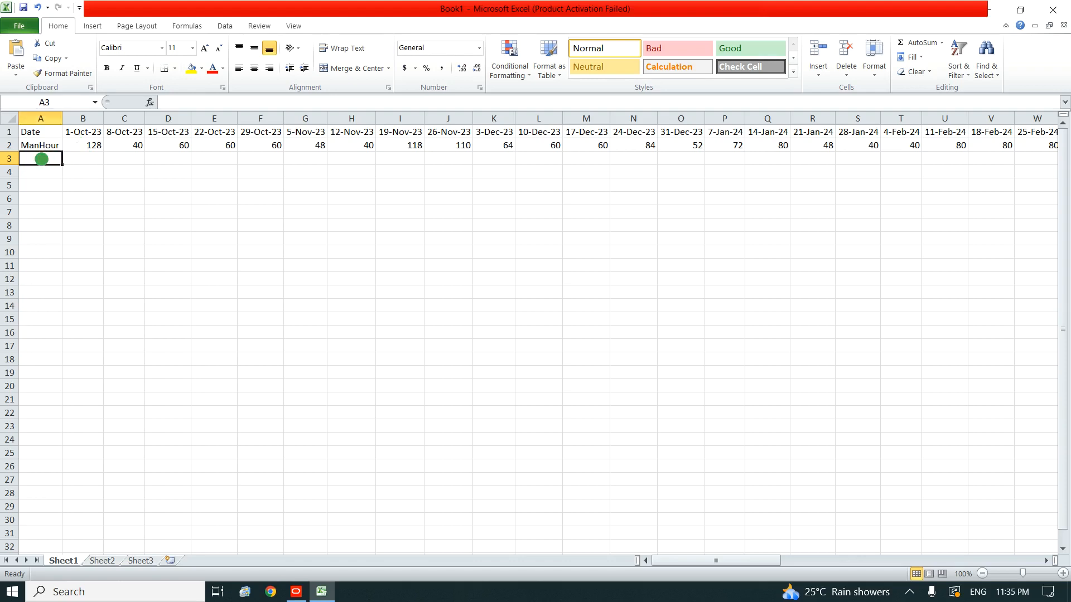
{"action": "type", "text": "Weight"}
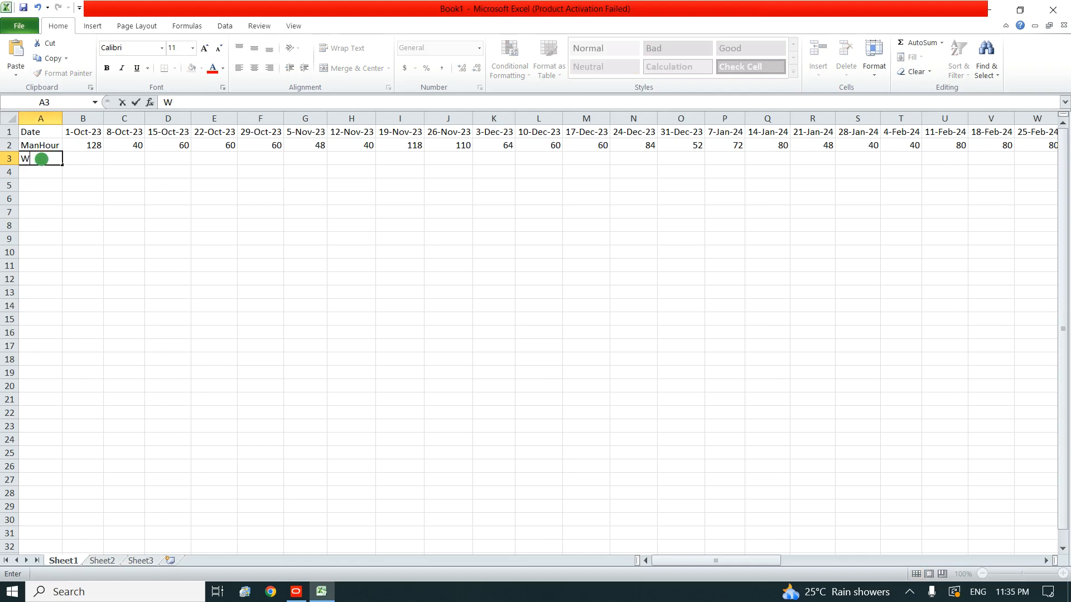
Calculate the first week's weight in cell B3 with the formula =B2/BM2
{"action": "left_click", "coordinate": [95, 156]}
{"action": "type", "text": "="}
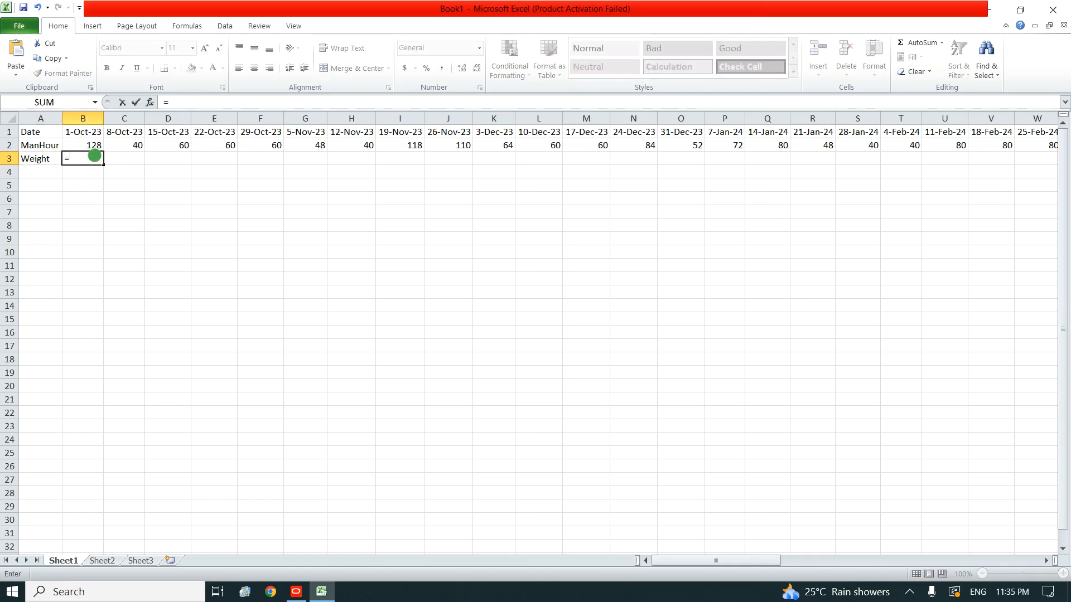
{"action": "left_click", "coordinate": [91, 143]}
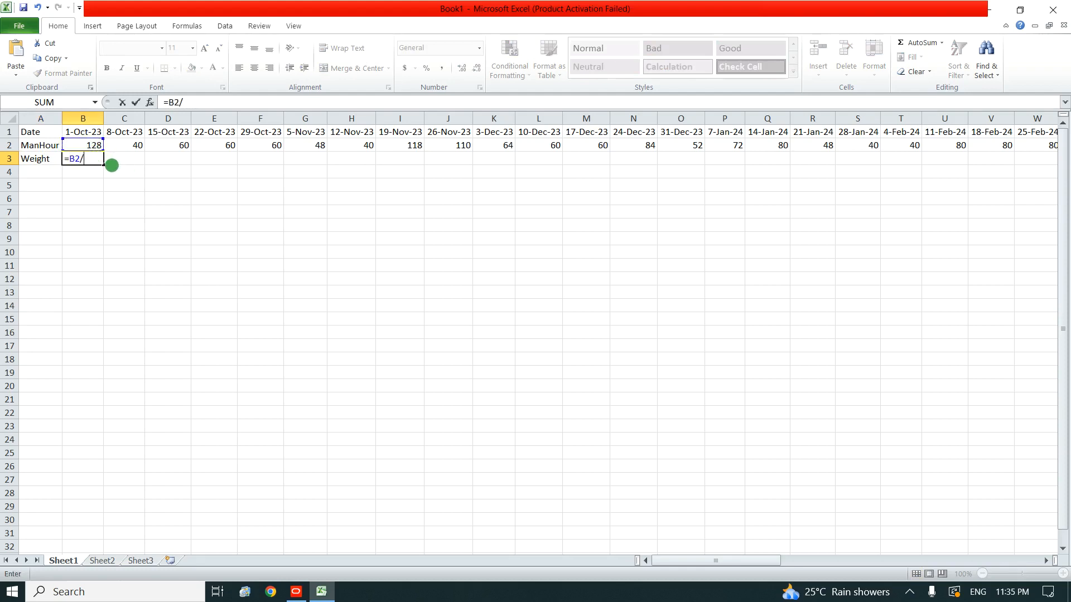
{"action": "type", "text": "/"}
{"action": "left_click_drag", "start_coordinate": [740, 556], "coordinate": [1040, 546]}
{"action": "left_click", "coordinate": [855, 147]}
{"action": "key", "text": "Return"}
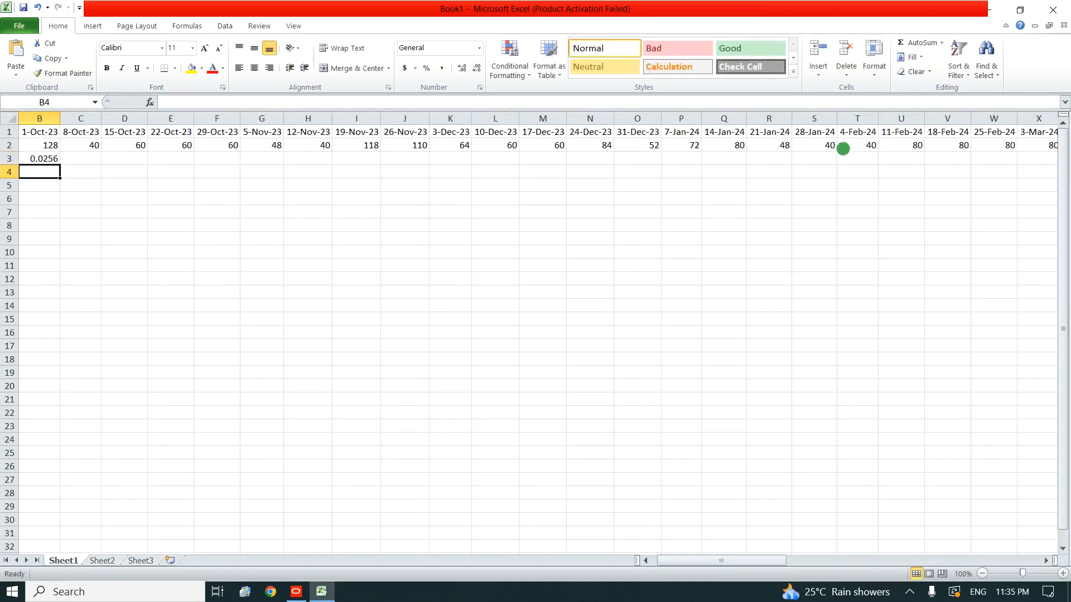
{"action": "left_click_drag", "start_coordinate": [689, 559], "coordinate": [639, 560]}
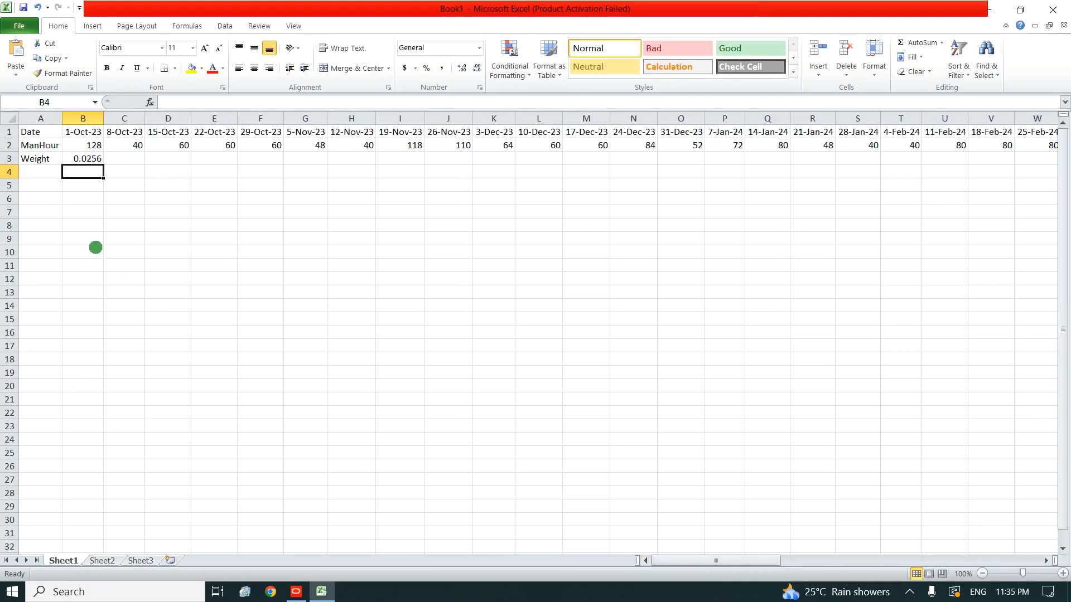
Adjust the number of decimal places displayed for the weight in cell B3
{"action": "left_click", "coordinate": [89, 157]}
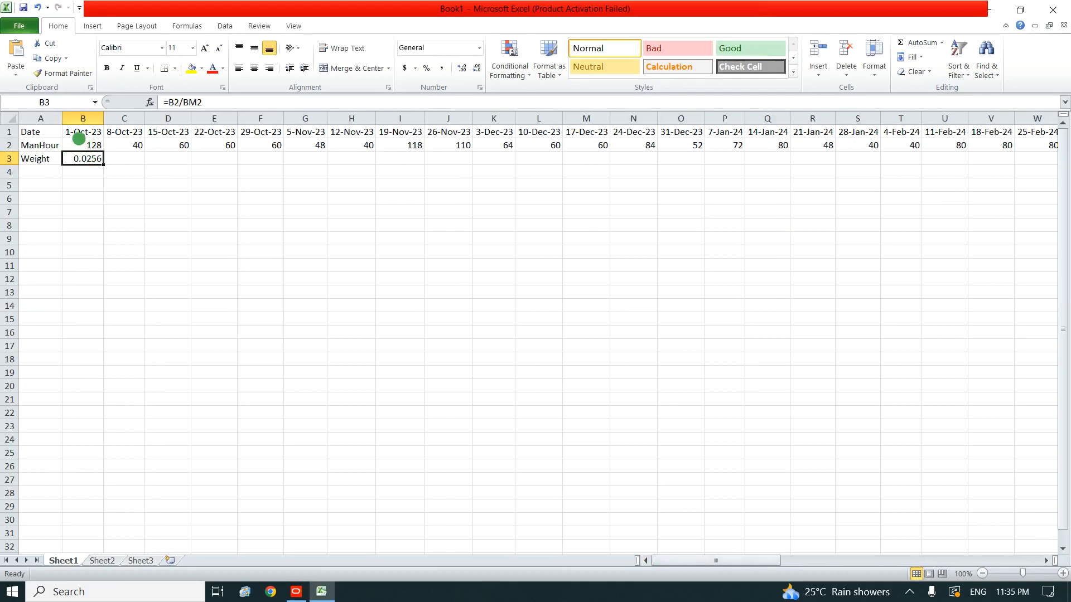
{"action": "left_click", "coordinate": [476, 67]}
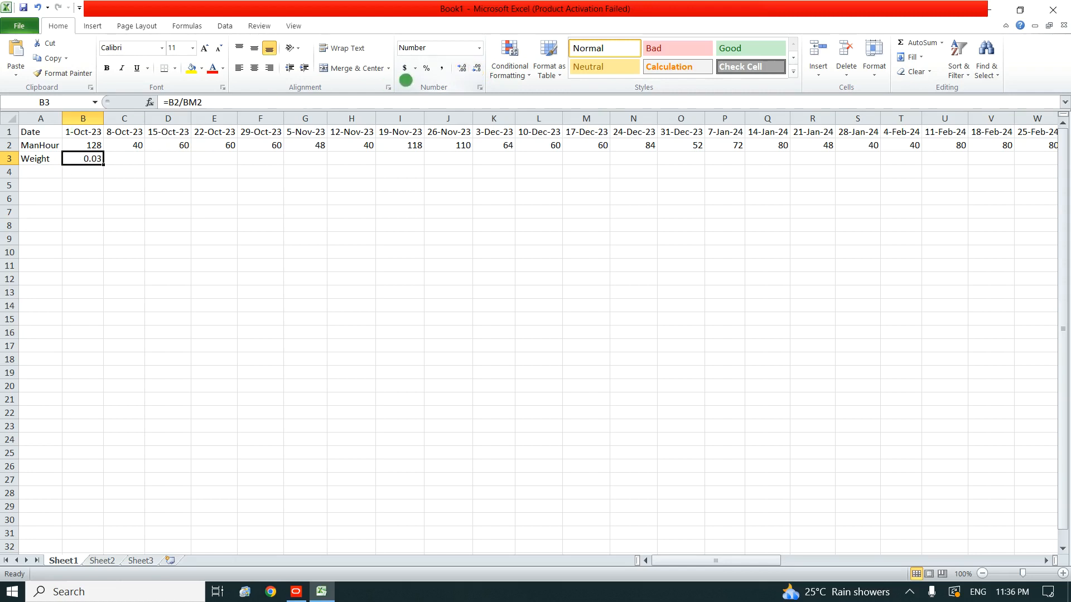
{"action": "left_click", "coordinate": [461, 67]}
Make the total reference absolute in B3 (=B2/$BM$2) and fill the weight formula across to BL3
{"action": "left_click", "coordinate": [182, 102]}
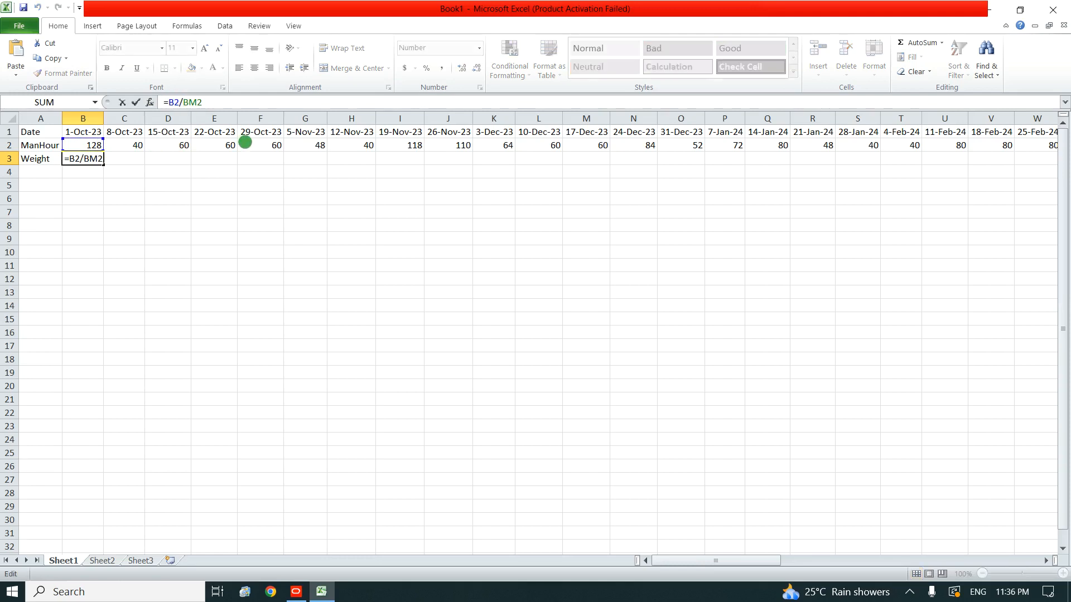
{"action": "type", "text": "$BM$"}
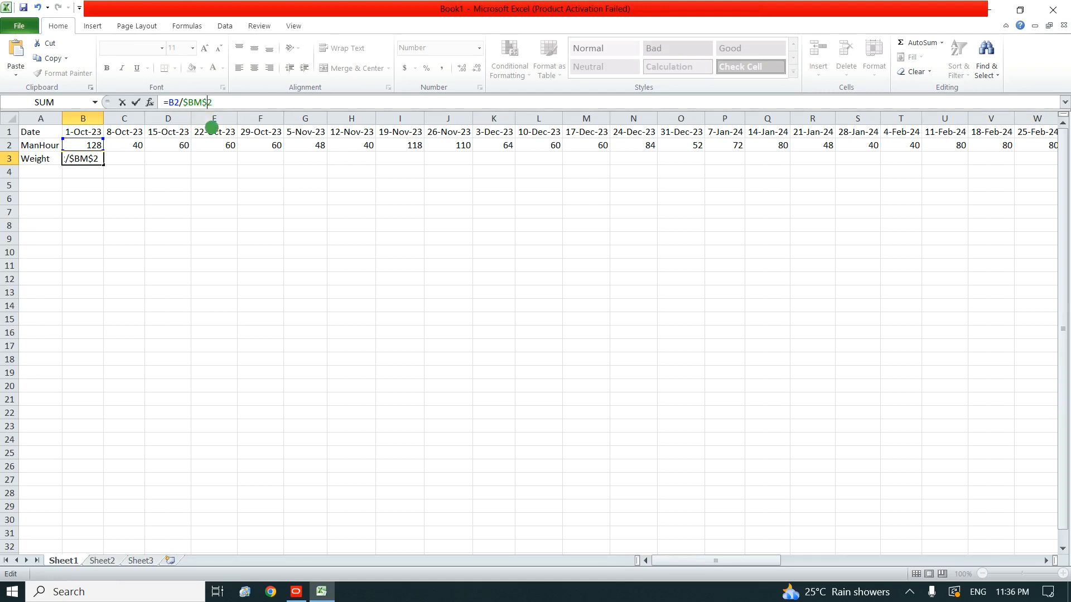
{"action": "key", "text": "ctrl+Return"}
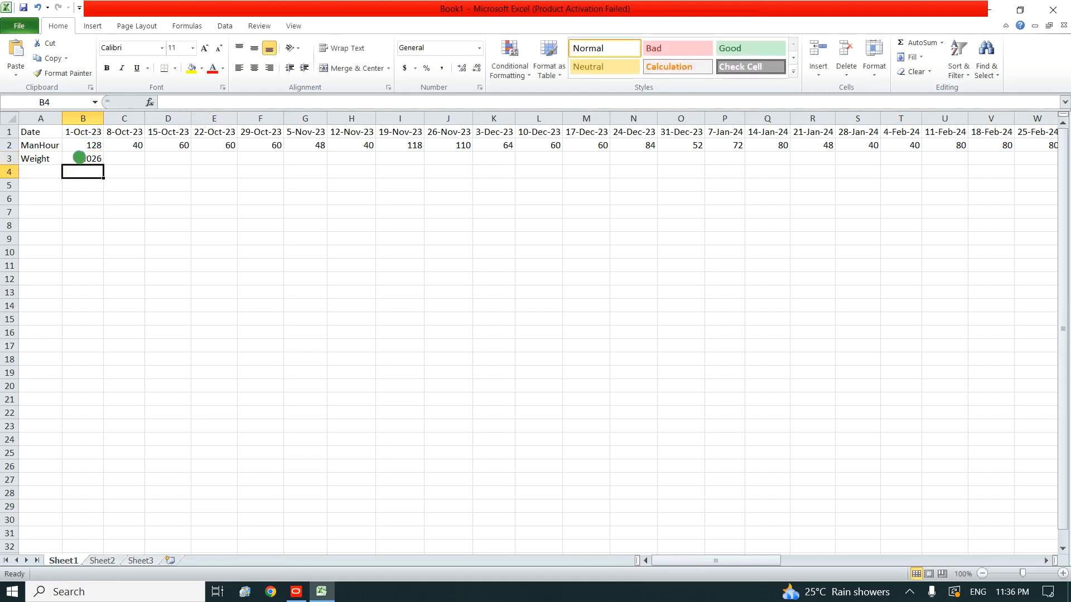
{"action": "left_click_drag", "start_coordinate": [104, 164], "coordinate": [955, 165]}
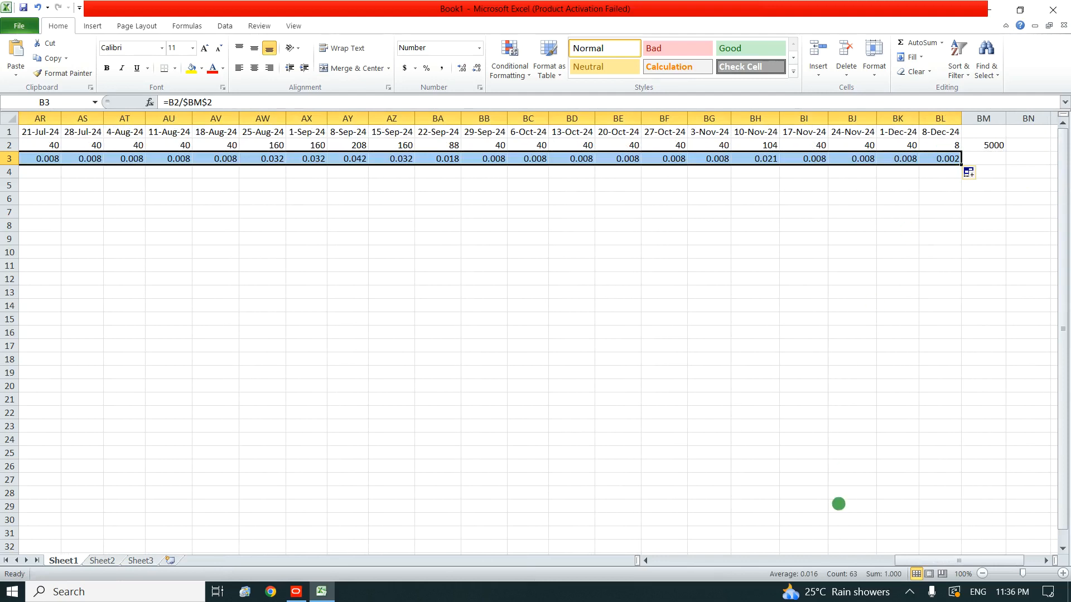
{"action": "left_click_drag", "start_coordinate": [948, 561], "coordinate": [646, 564]}
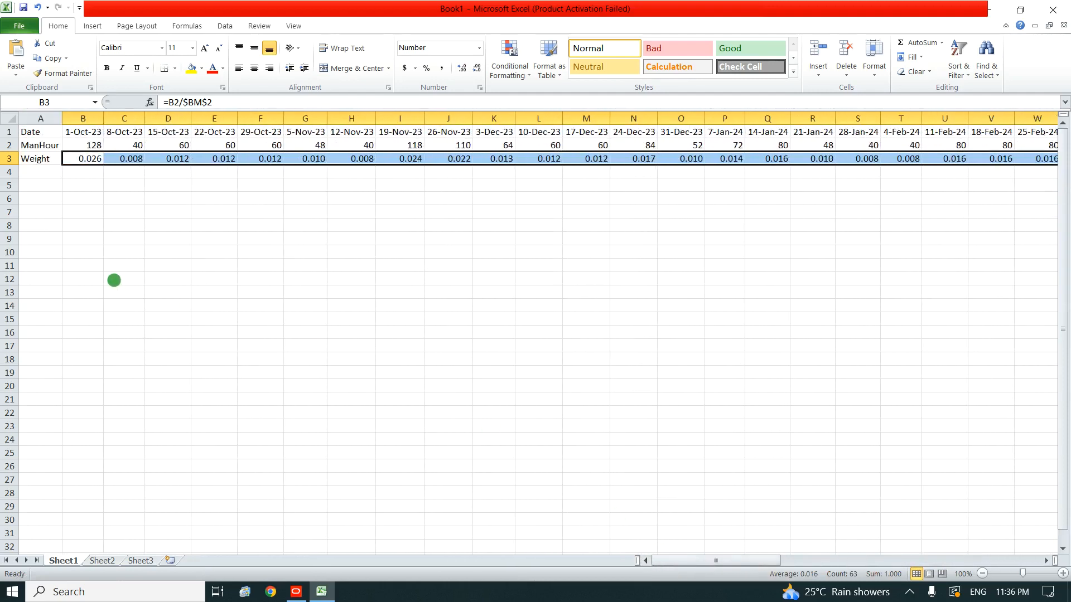
{"action": "left_click", "coordinate": [112, 197]}
Enter the heading "Cum Plan (%0" in cell A4 and widen column A to fit it
{"action": "left_click", "coordinate": [35, 168]}
{"action": "type", "text": "Cum Plan (%0"}
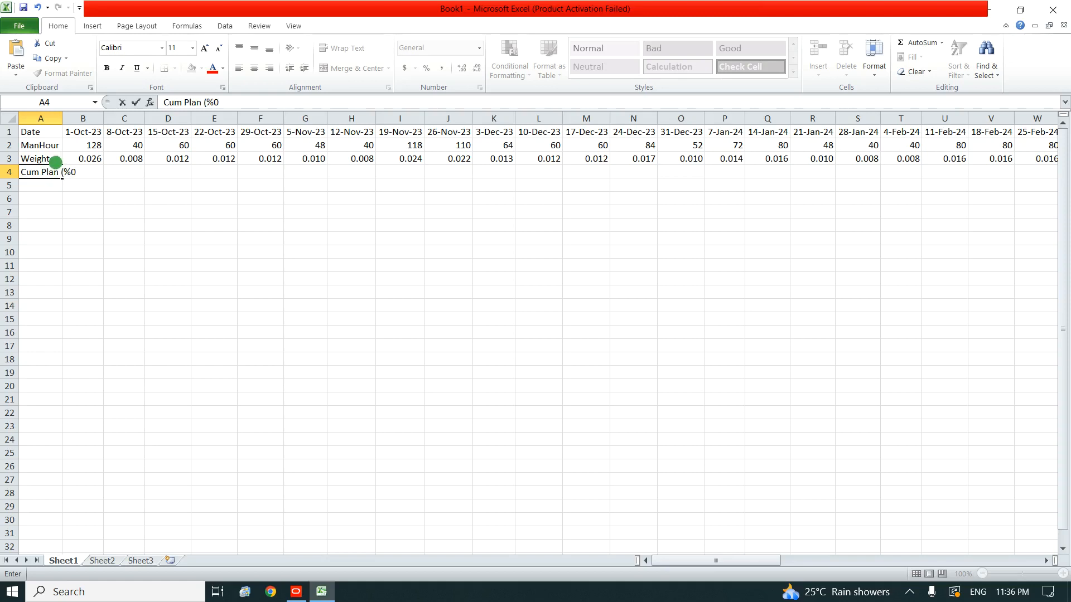
{"action": "left_click", "coordinate": [61, 121]}
{"action": "left_click_drag", "start_coordinate": [62, 121], "coordinate": [79, 120]}
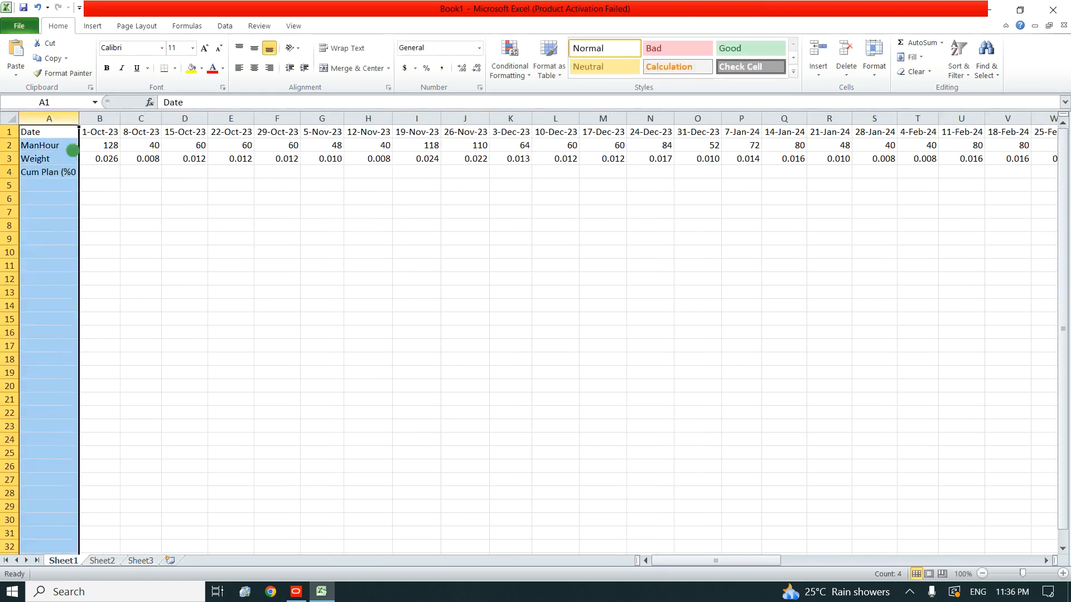
Insert a blank column before the 1-Oct-23 column
{"action": "left_click", "coordinate": [99, 172]}
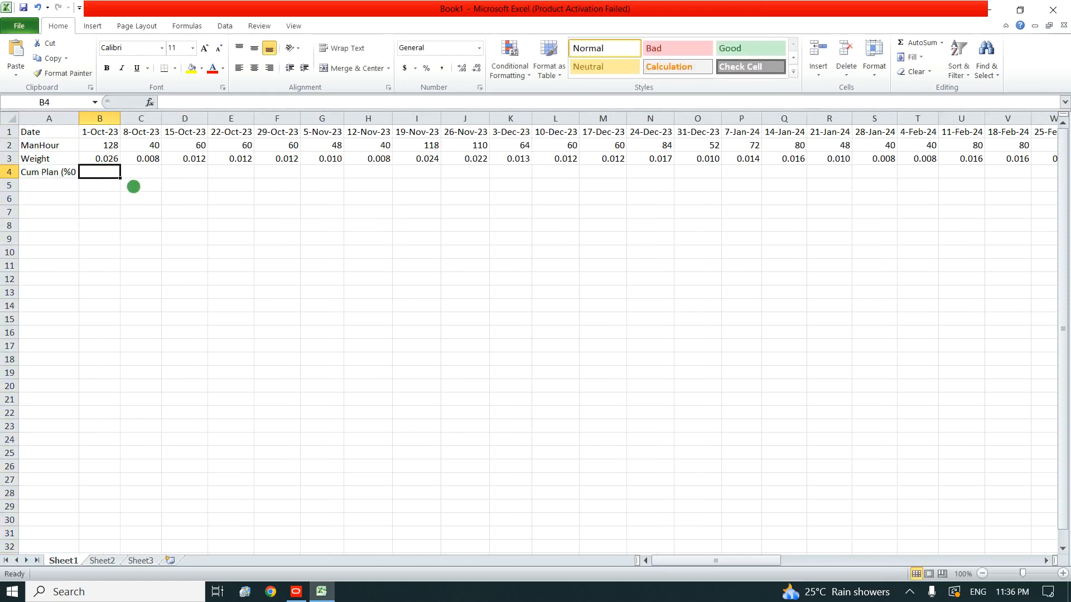
{"action": "left_click", "coordinate": [95, 120]}
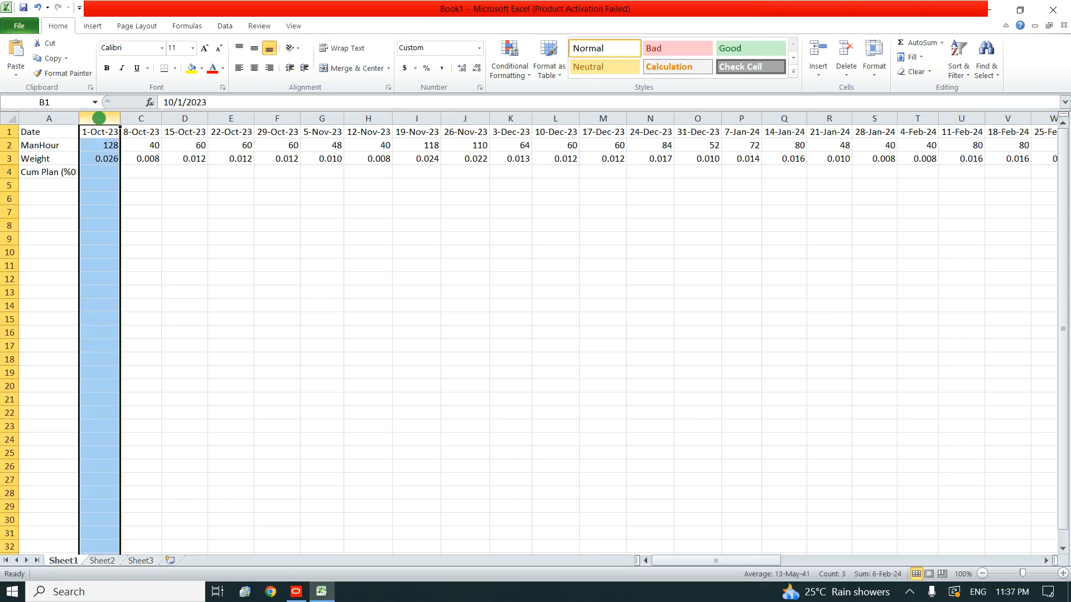
{"action": "right_click", "coordinate": [95, 119]}
{"action": "left_click", "coordinate": [42, 207]}
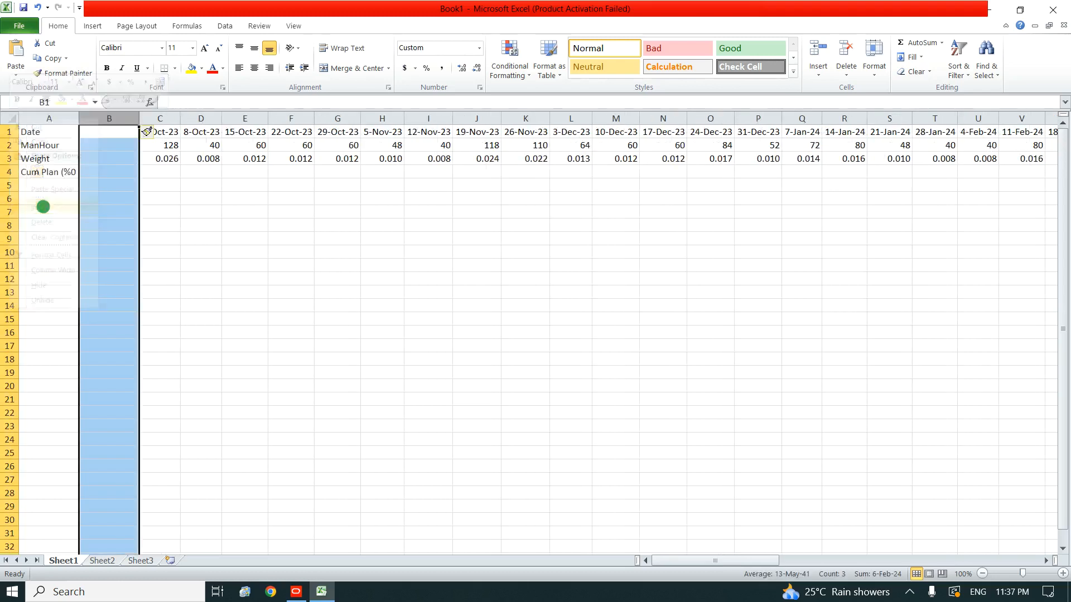
{"action": "left_click", "coordinate": [106, 137]}
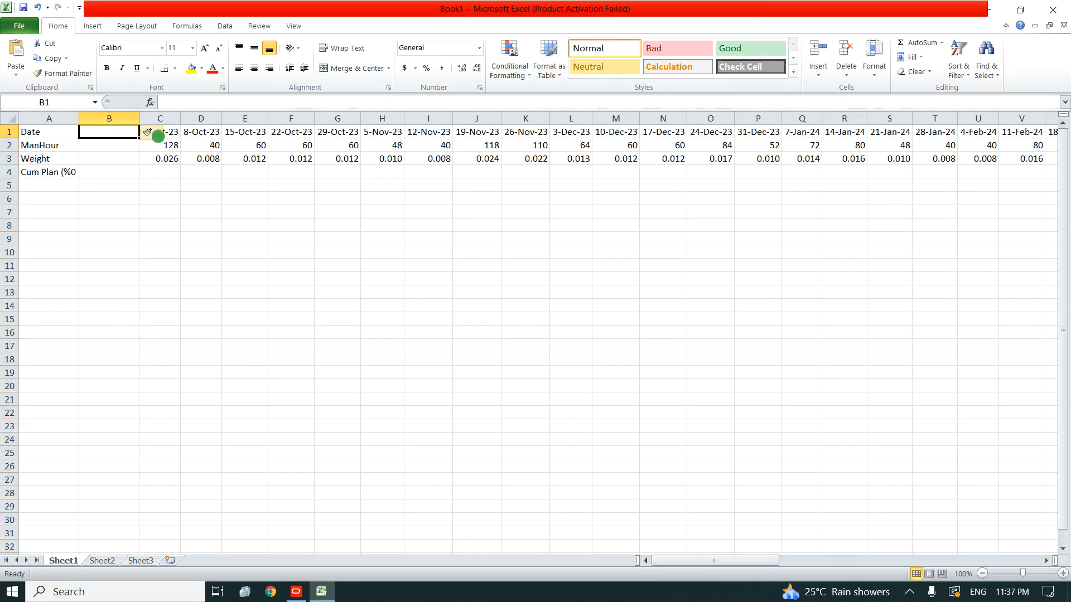
Try to fill the date from C1 back into B1, and undo the fill
{"action": "left_click", "coordinate": [174, 136]}
{"action": "left_click_drag", "start_coordinate": [180, 136], "coordinate": [83, 136]}
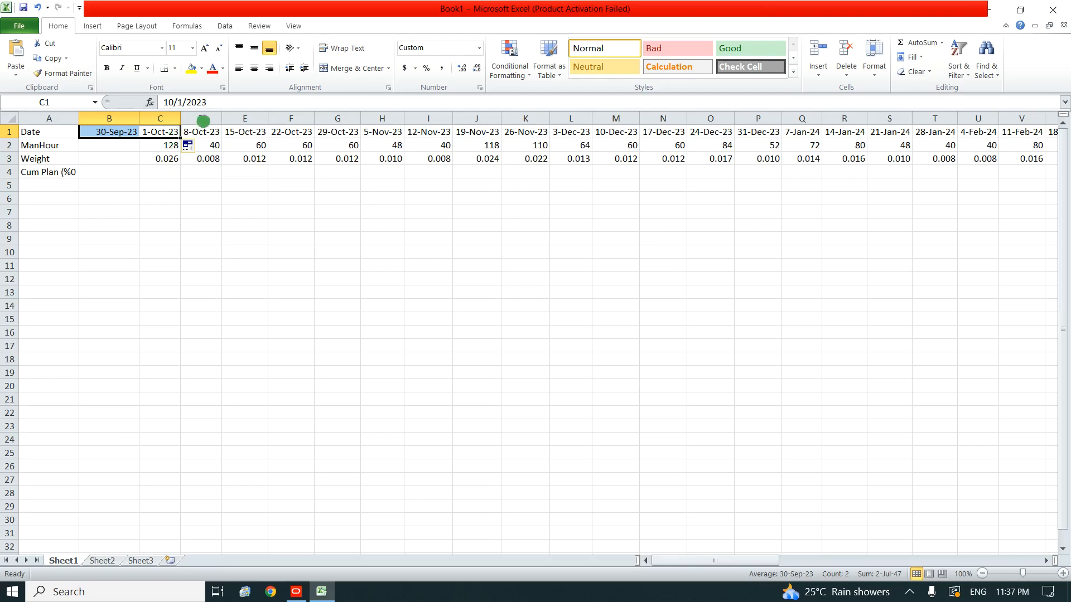
{"action": "left_click", "coordinate": [222, 102]}
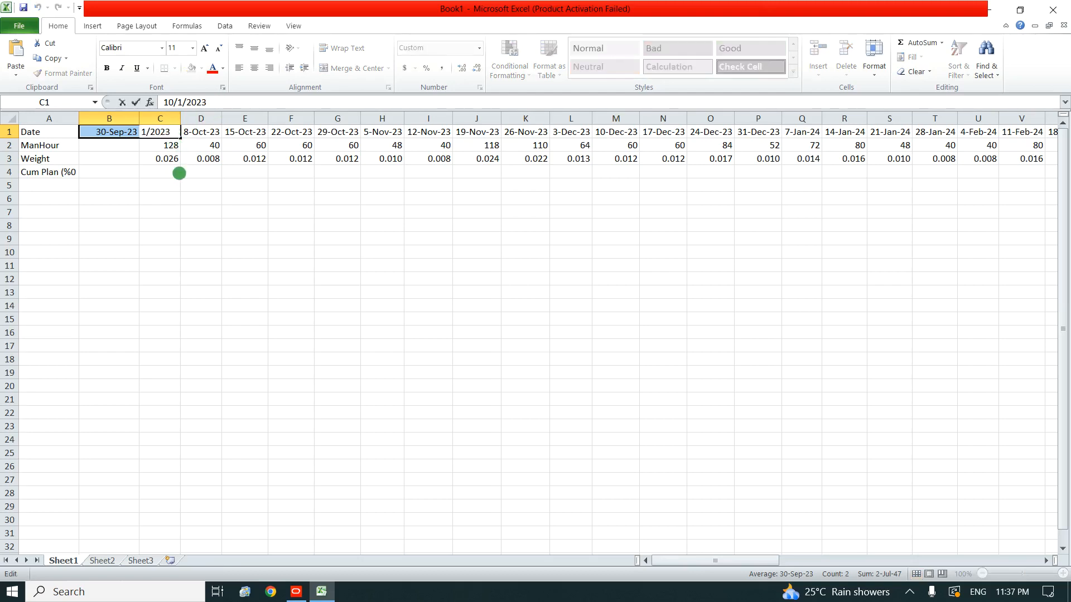
{"action": "left_click", "coordinate": [192, 198]}
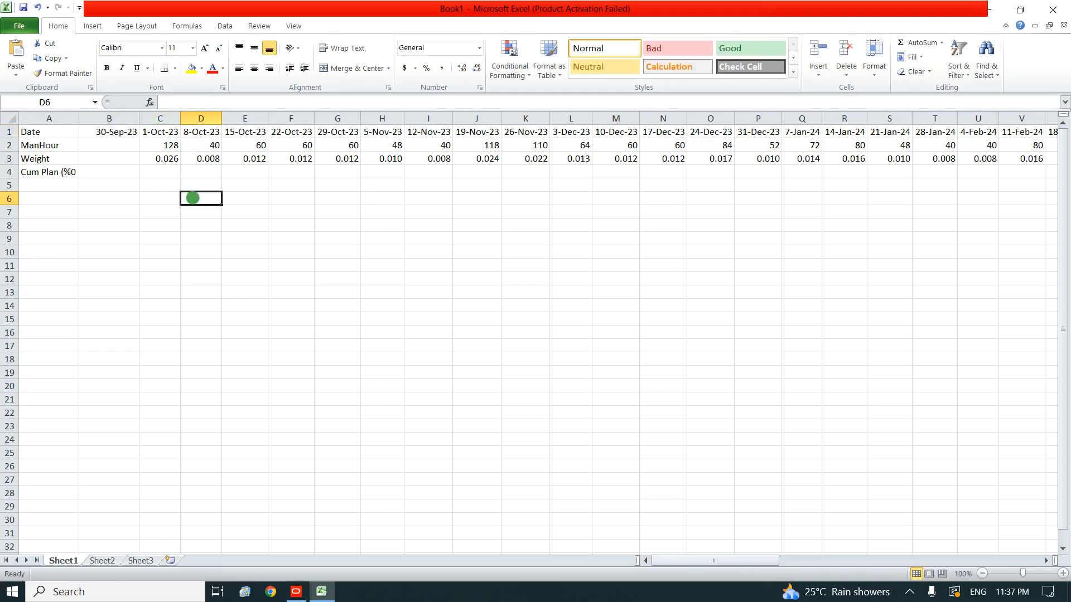
{"action": "left_click", "coordinate": [119, 135]}
{"action": "key", "text": "ctrl+z"}
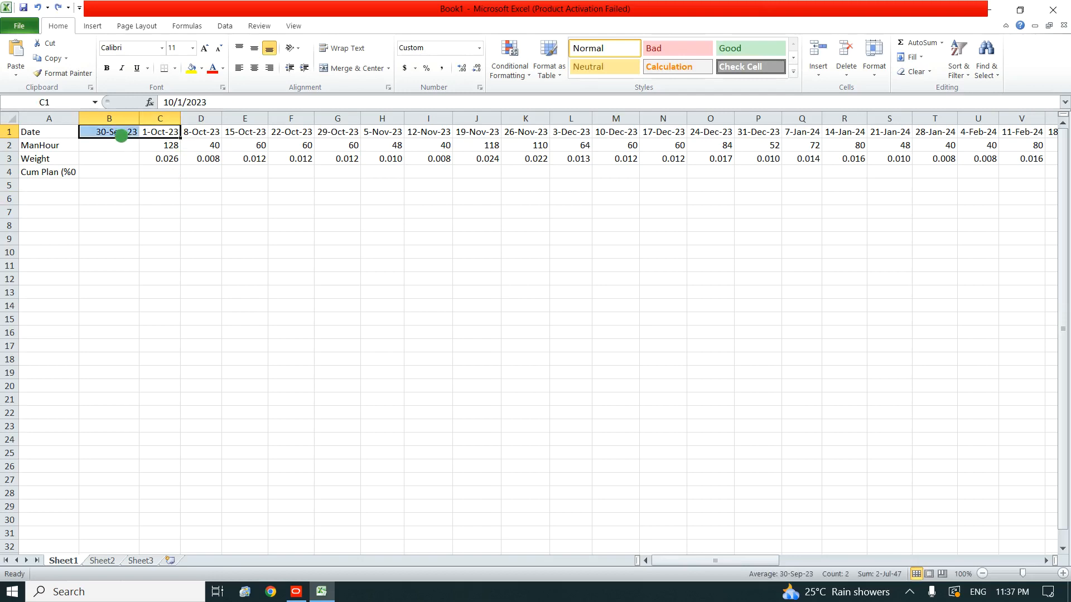
{"action": "key", "text": "ctrl+z"}
Calculate the preceding week's date in cell B1 with the formula =C1-7
{"action": "type", "text": "="}
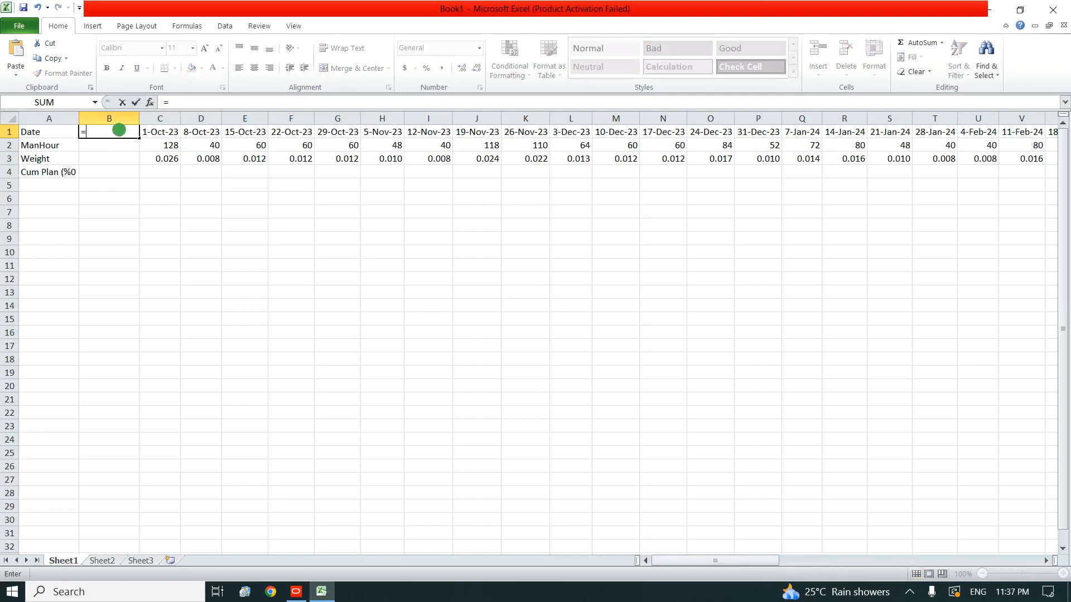
{"action": "left_click", "coordinate": [170, 134]}
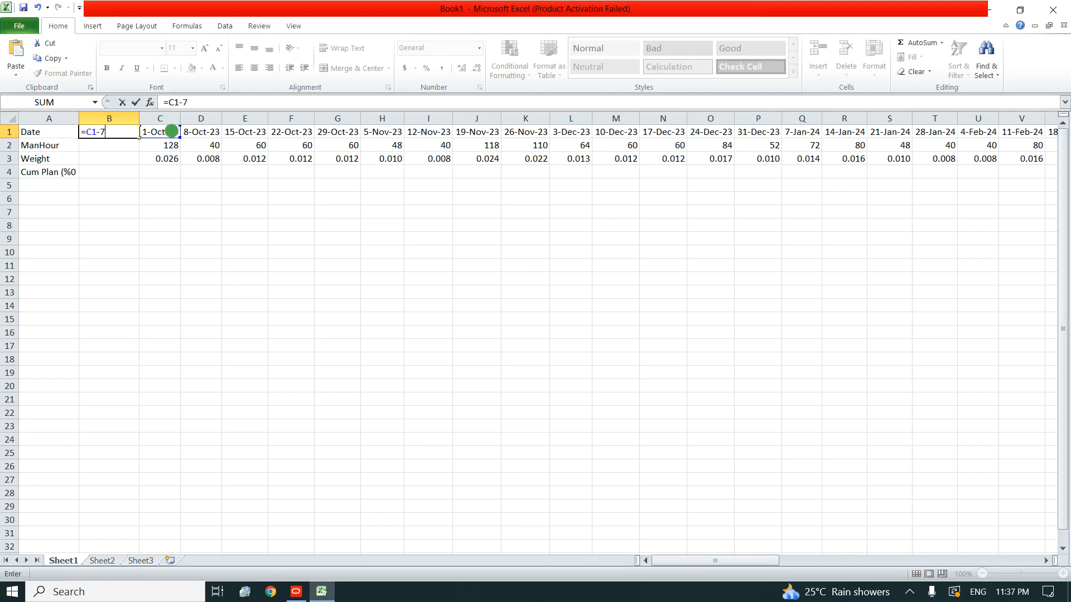
{"action": "key", "text": "Return"}
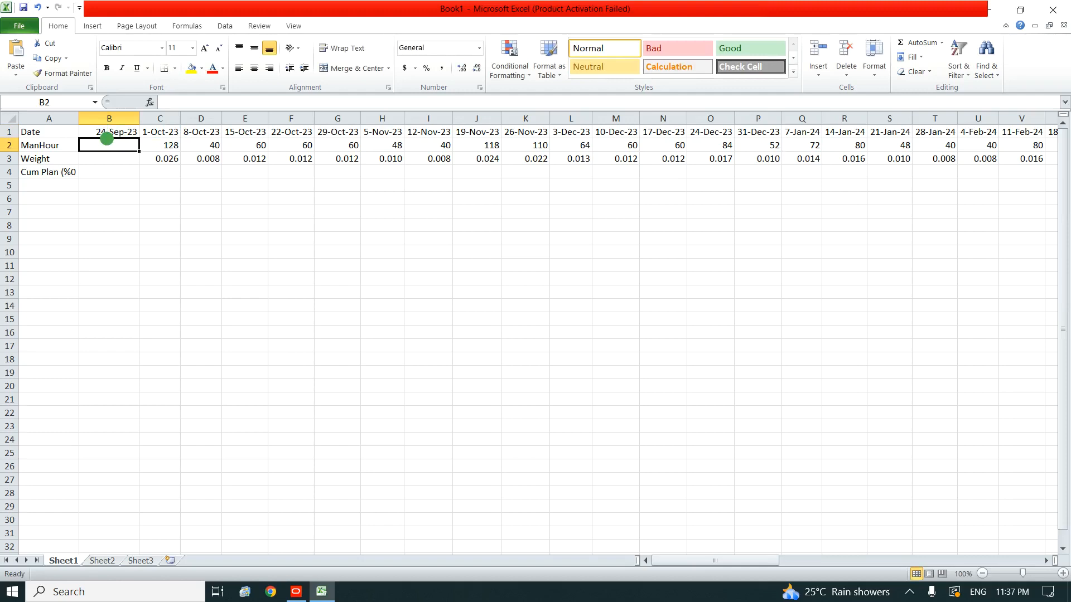
Enter 0 for both the man-hours and the weight of the added starting week in B2 and B3
{"action": "type", "text": "0"}
{"action": "key", "text": "Return"}
{"action": "type", "text": "0"}
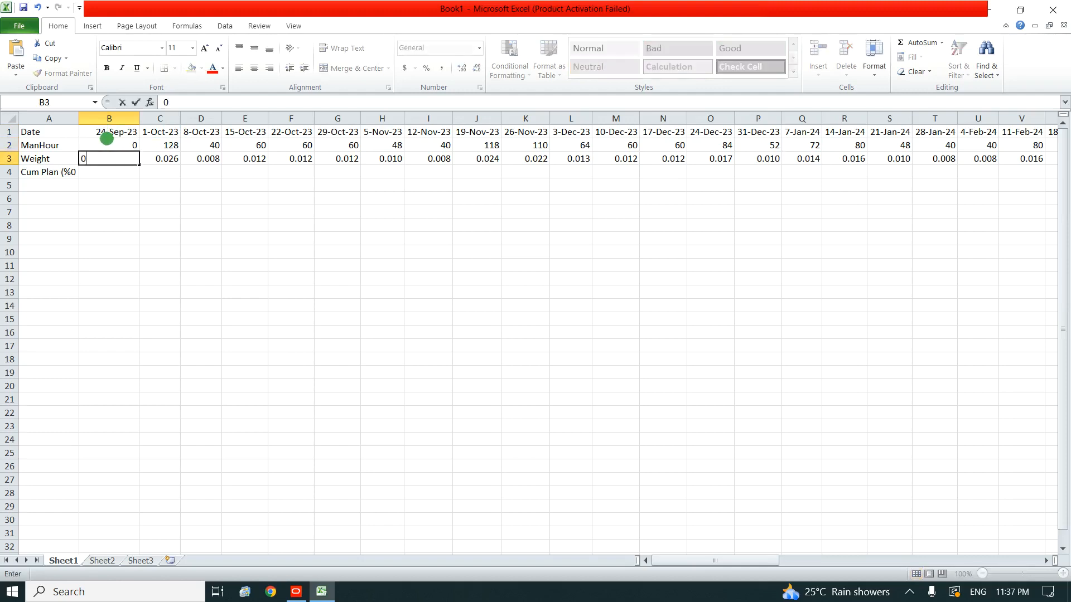
{"action": "left_click", "coordinate": [188, 186]}
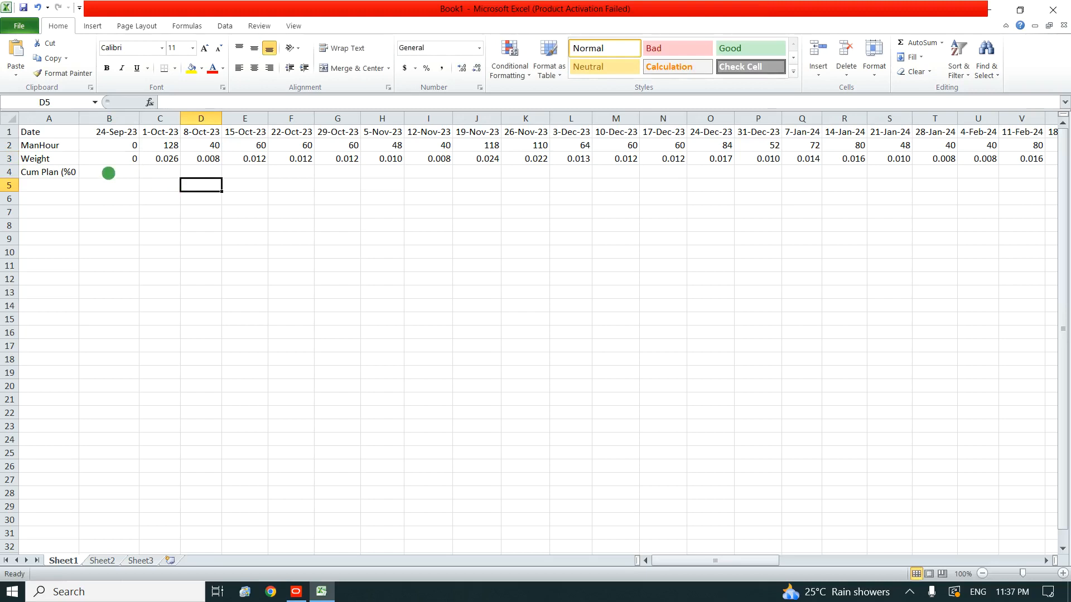
Correct the A4 heading to Cum Plan (%) and set B4 equal to the starting weight with =B3
{"action": "left_click", "coordinate": [58, 173]}
{"action": "left_click", "coordinate": [238, 102]}
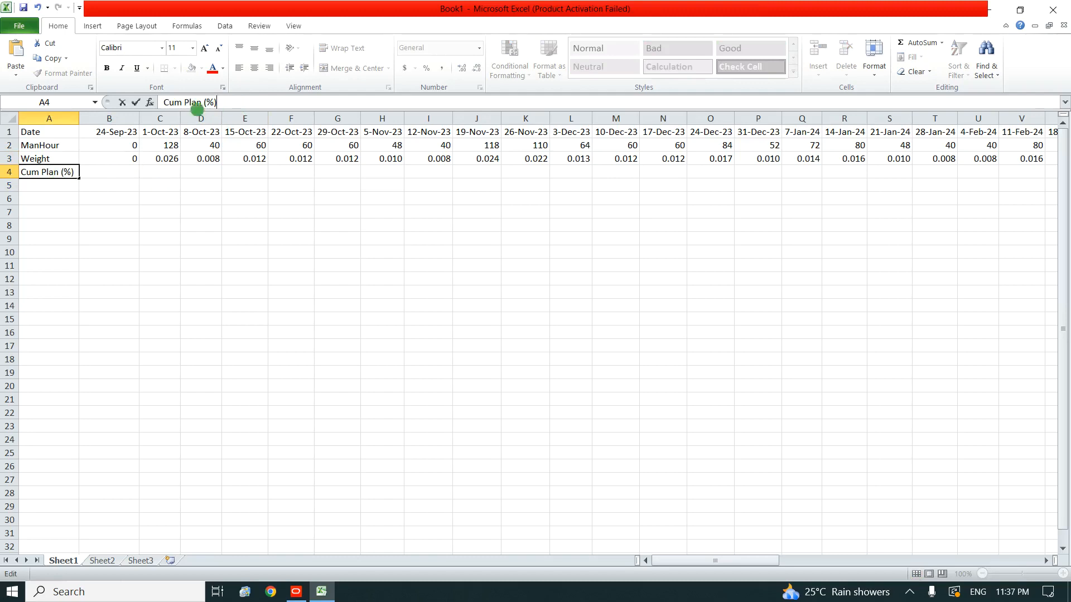
{"action": "left_click", "coordinate": [123, 169]}
{"action": "type", "text": "="}
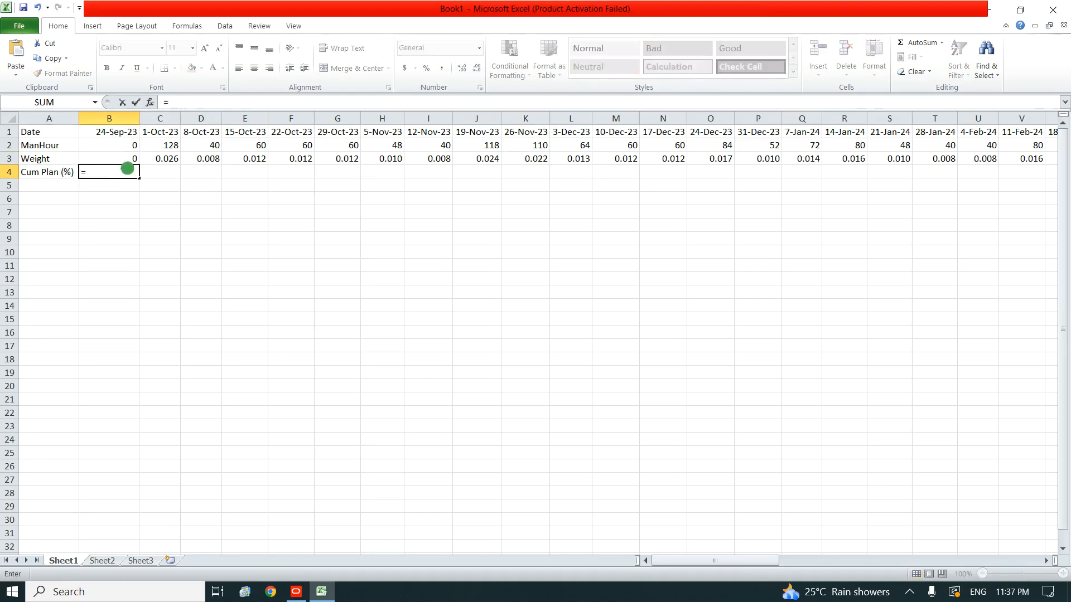
{"action": "left_click", "coordinate": [120, 159]}
{"action": "key", "text": "Return"}
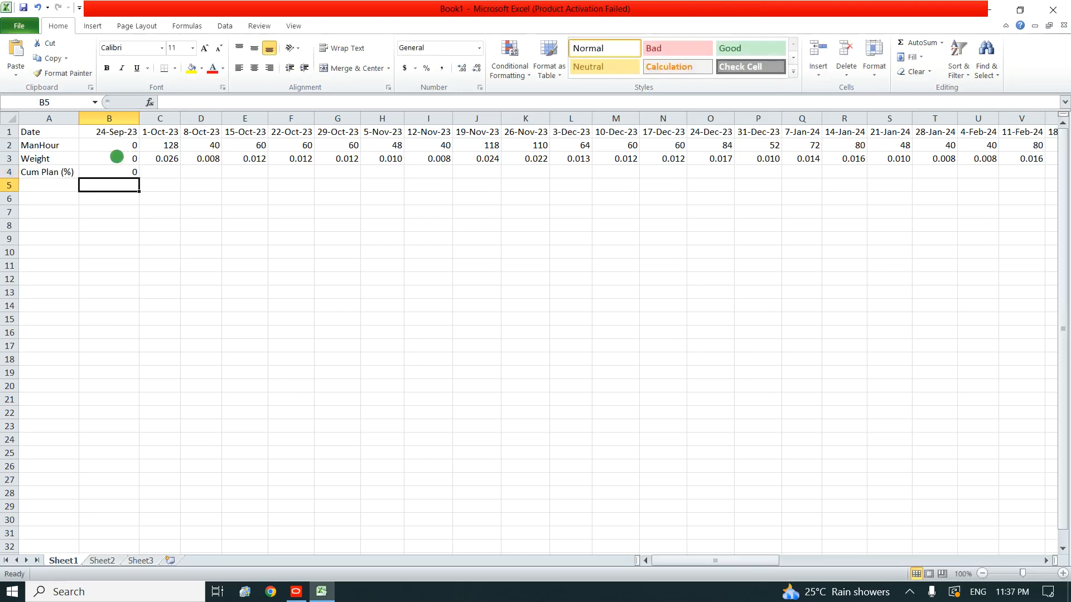
Calculate the 1-Oct-23 cumulative plan percentage in C4 with the formula =B4+C3*100
{"action": "left_click", "coordinate": [165, 173]}
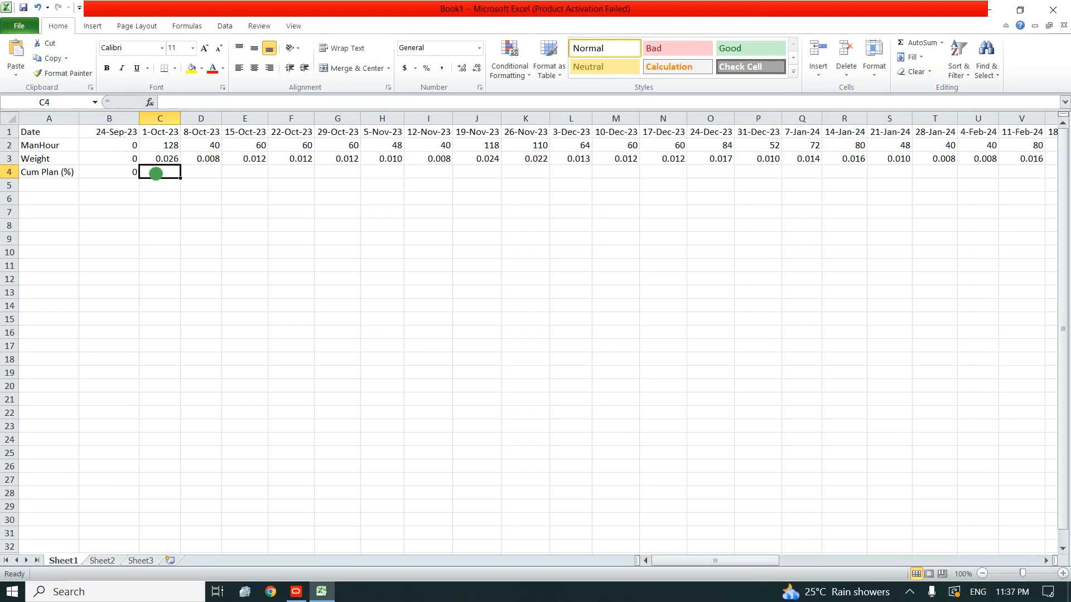
{"action": "type", "text": "="}
{"action": "left_click", "coordinate": [124, 175]}
{"action": "type", "text": "+"}
{"action": "left_click", "coordinate": [163, 158]}
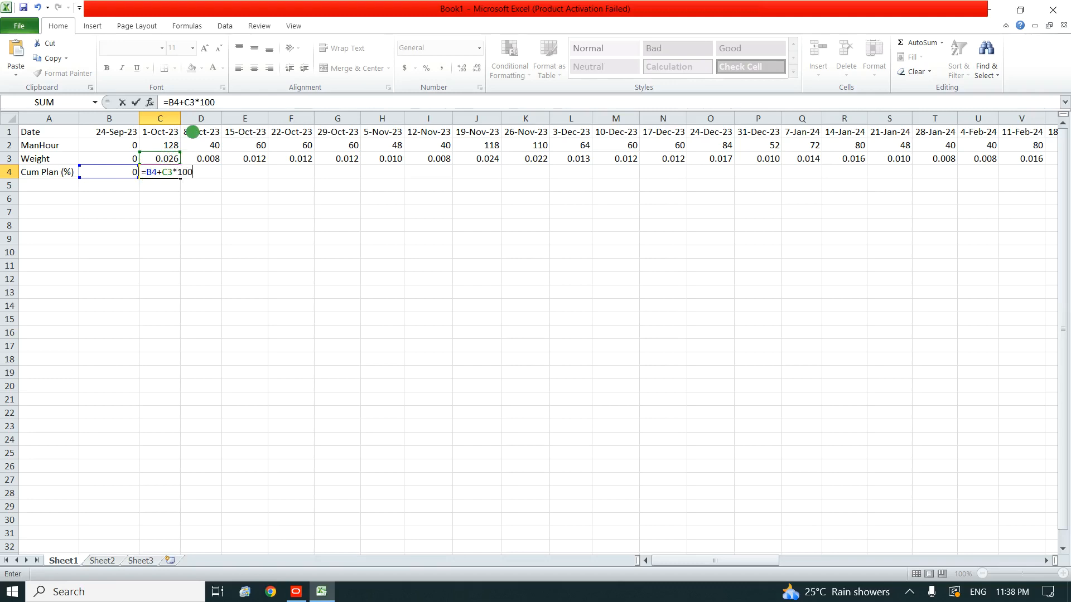
{"action": "type", "text": "*100"}
{"action": "key", "text": "Return"}
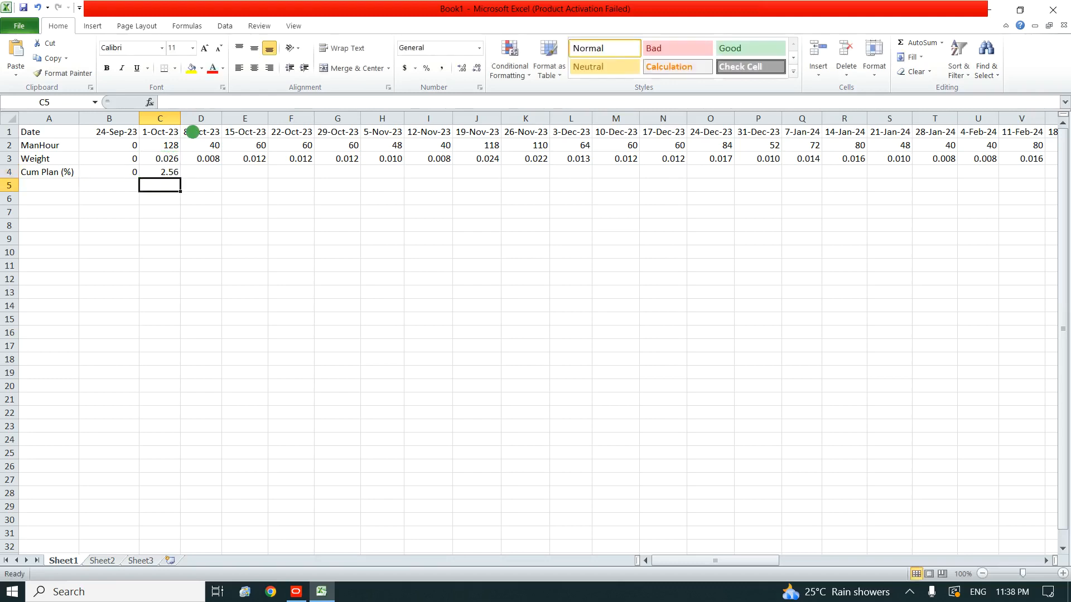
Fill the cumulative plan formula from C4 across the remaining weeks to BM4
{"action": "left_click", "coordinate": [162, 170]}
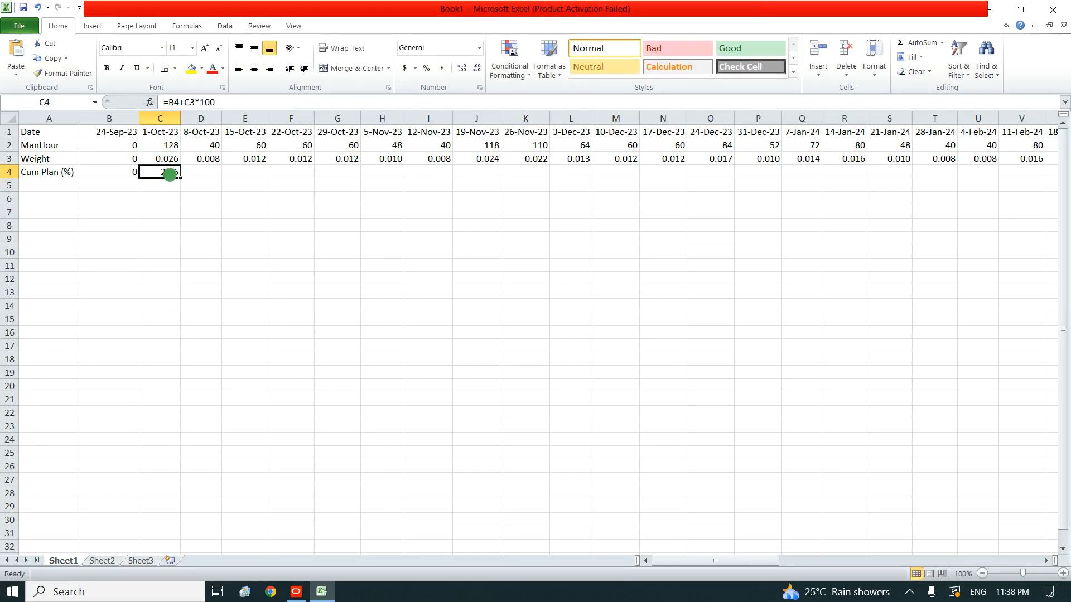
{"action": "mouse_move", "coordinate": [181, 177]}
{"action": "left_mouse_down"}
{"action": "mouse_move", "coordinate": [1067, 192]}
{"action": "mouse_move", "coordinate": [988, 184]}
{"action": "left_mouse_up"}
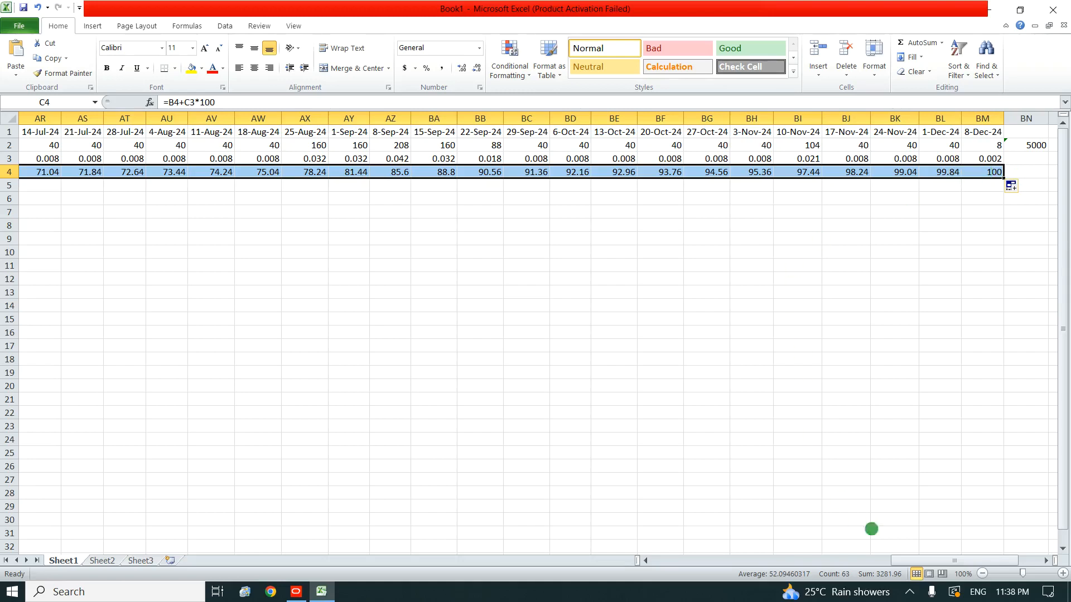
{"action": "left_click_drag", "start_coordinate": [927, 560], "coordinate": [653, 565]}
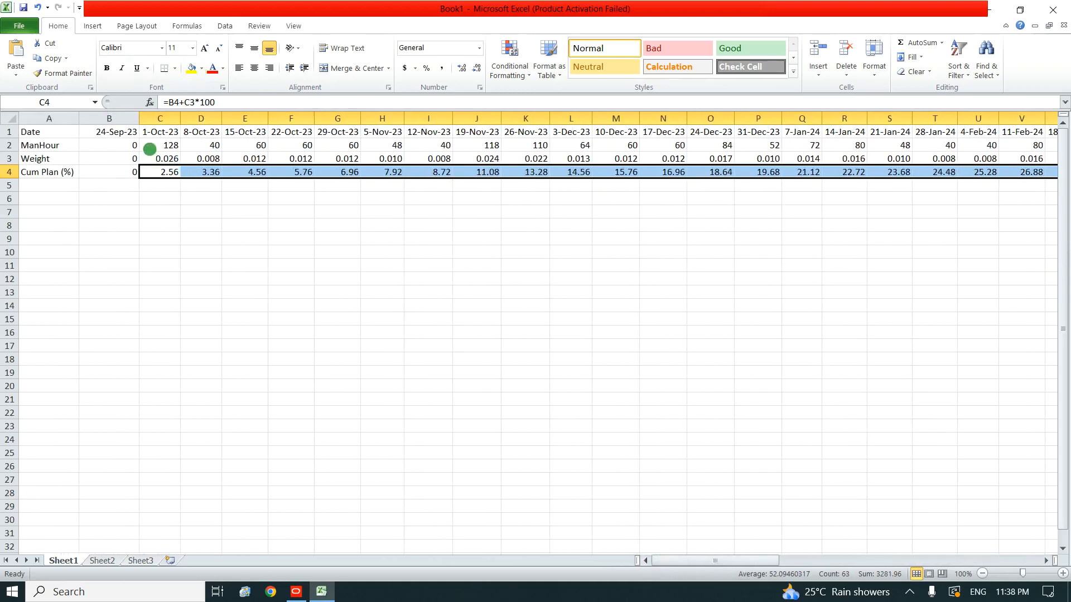
Label cell A5 as Actual Plan and cell A6 as Cum Actual Plan (%)
{"action": "left_click", "coordinate": [56, 184]}
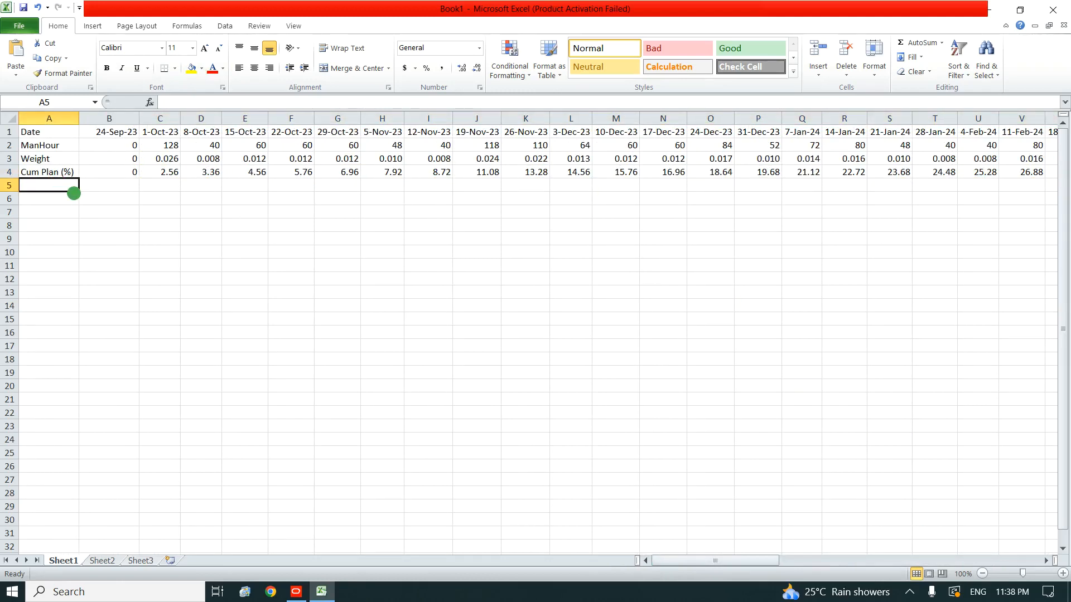
{"action": "type", "text": "Actual Plan"}
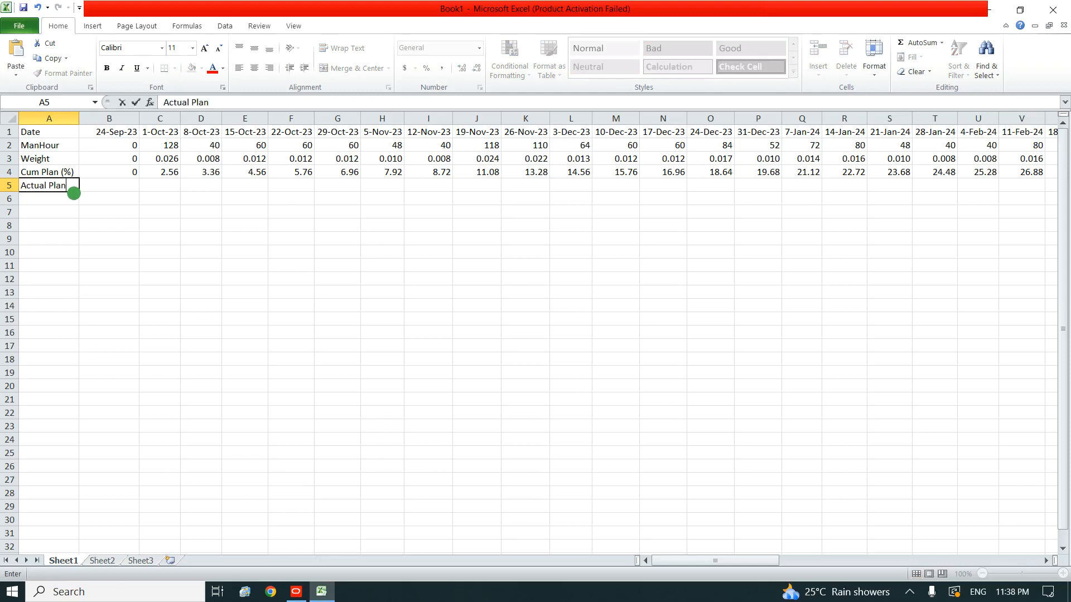
{"action": "key", "text": "Return"}
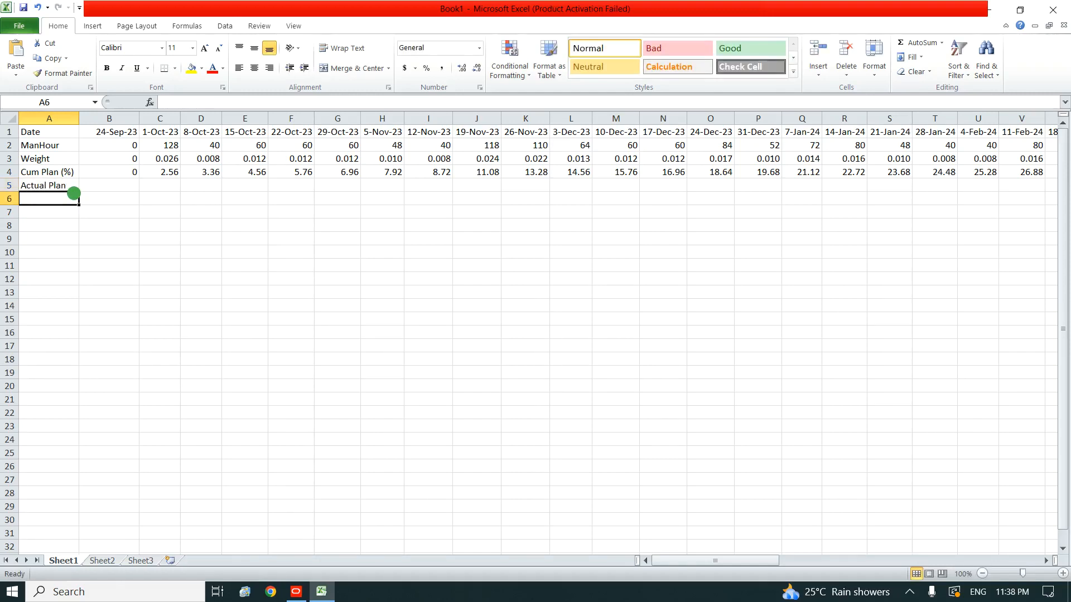
{"action": "type", "text": "C"}
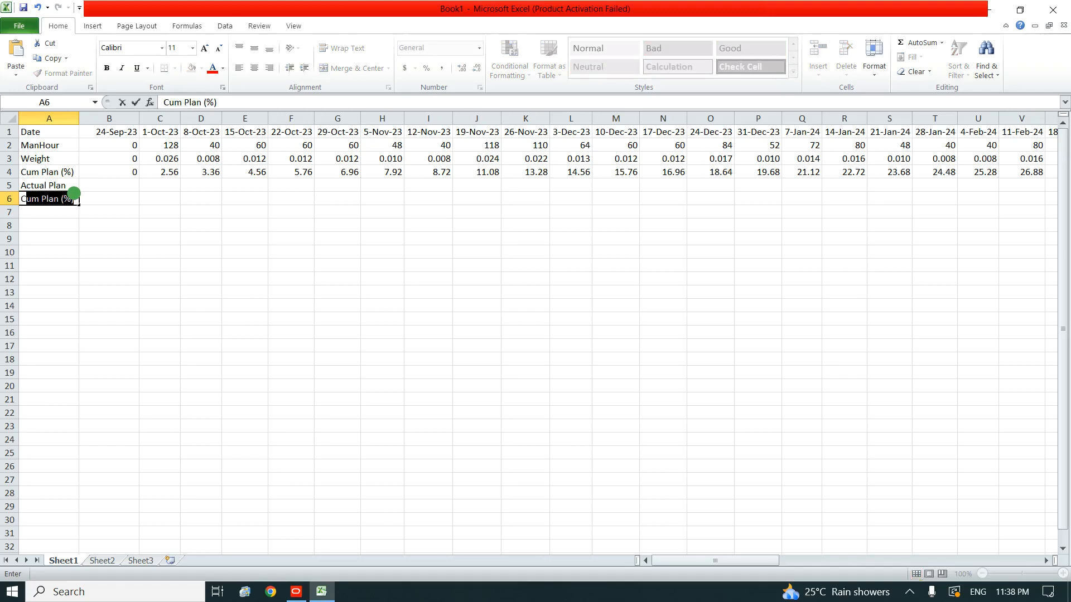
{"action": "type", "text": "um Actual Plan (%"}
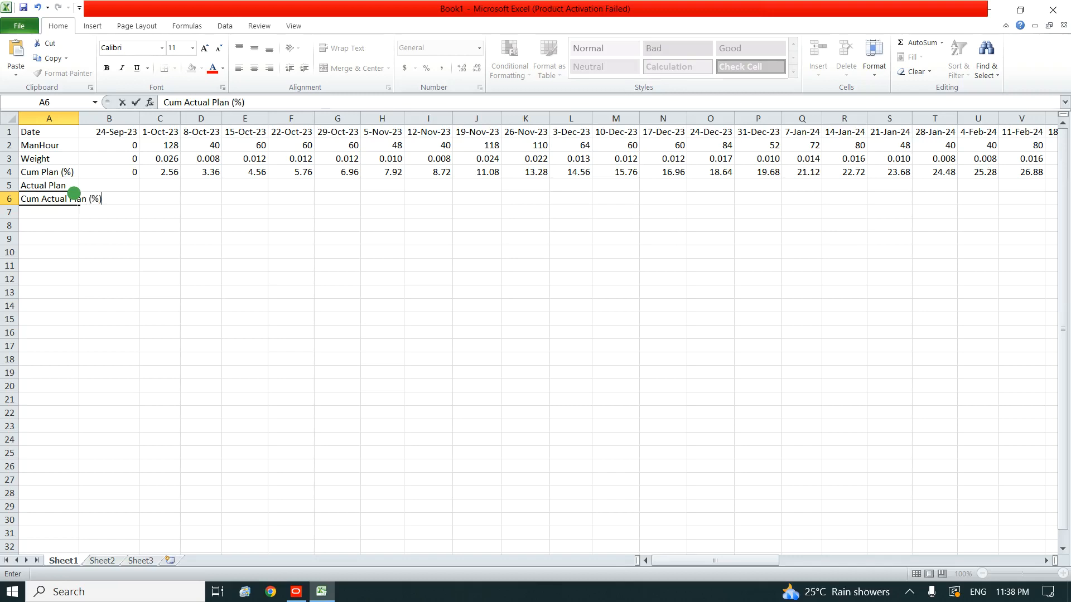
{"action": "left_click", "coordinate": [88, 118]}
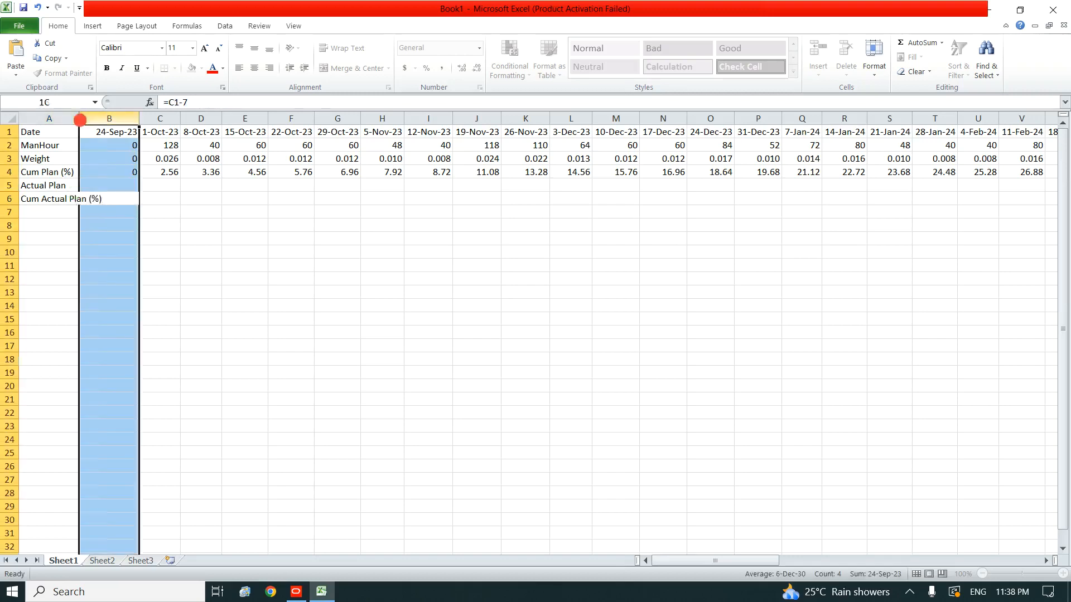
Fit column A's width to its longest label, Cum Actual Plan (%)
{"action": "double_click", "coordinate": [79, 118]}
{"action": "left_click", "coordinate": [98, 199]}
{"action": "left_click", "coordinate": [170, 187]}
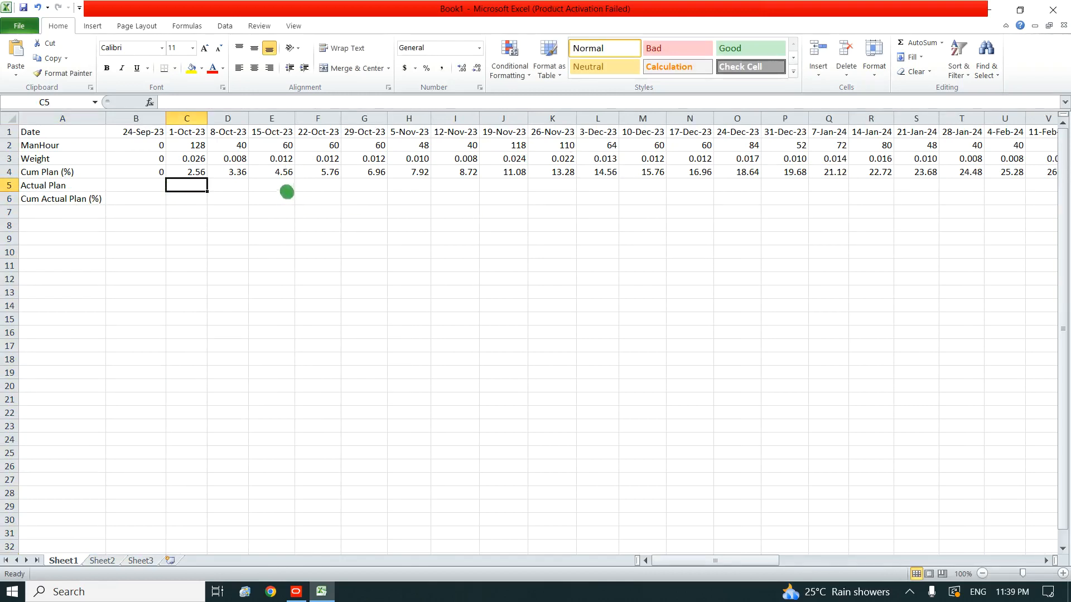
Insert a basic 2-D line chart from the whole data table A1:BM6
{"action": "left_click_drag", "start_coordinate": [37, 131], "coordinate": [48, 202]}
{"action": "key", "text": "ctrl+shift+Right"}
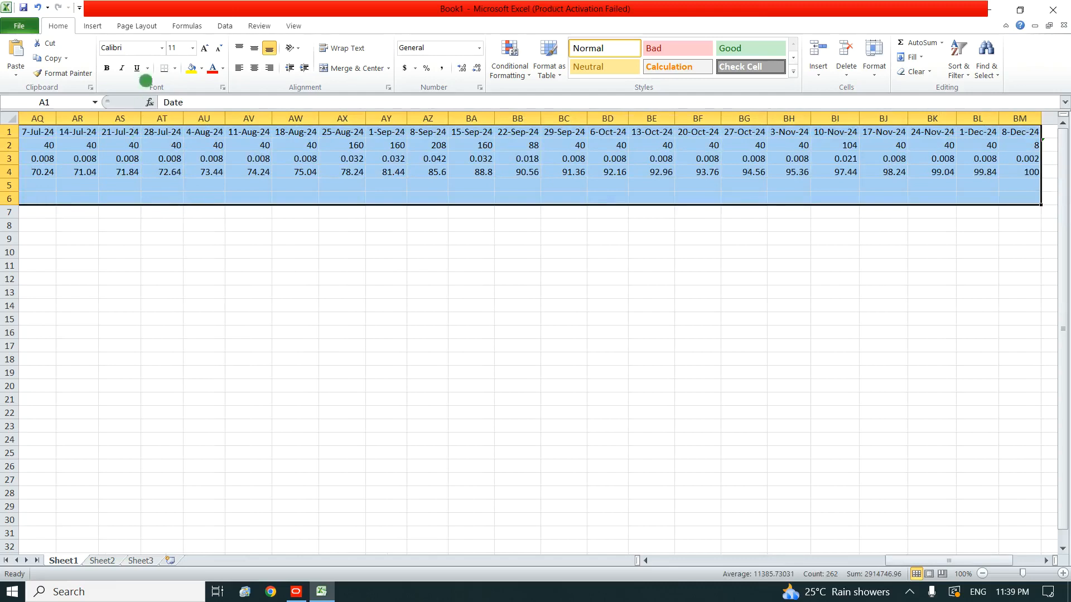
{"action": "left_click", "coordinate": [86, 24]}
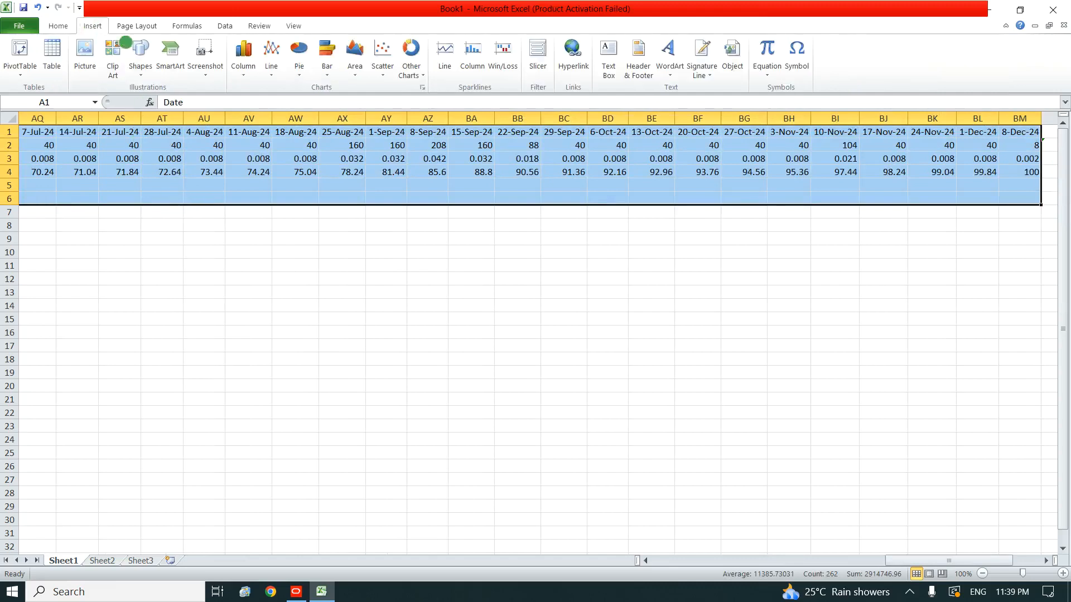
{"action": "left_click", "coordinate": [247, 80]}
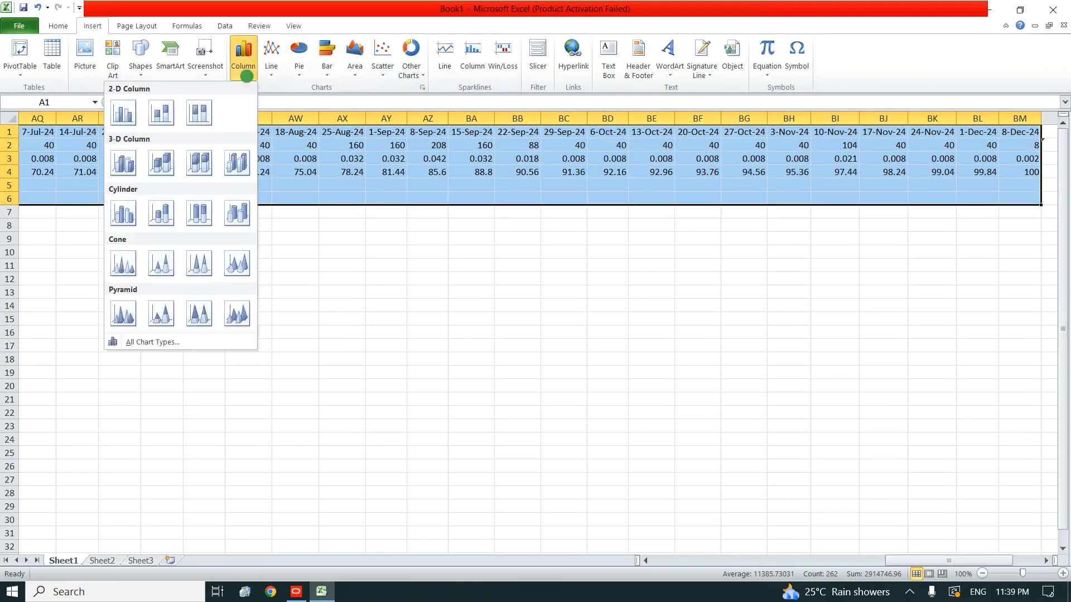
{"action": "left_click", "coordinate": [259, 80]}
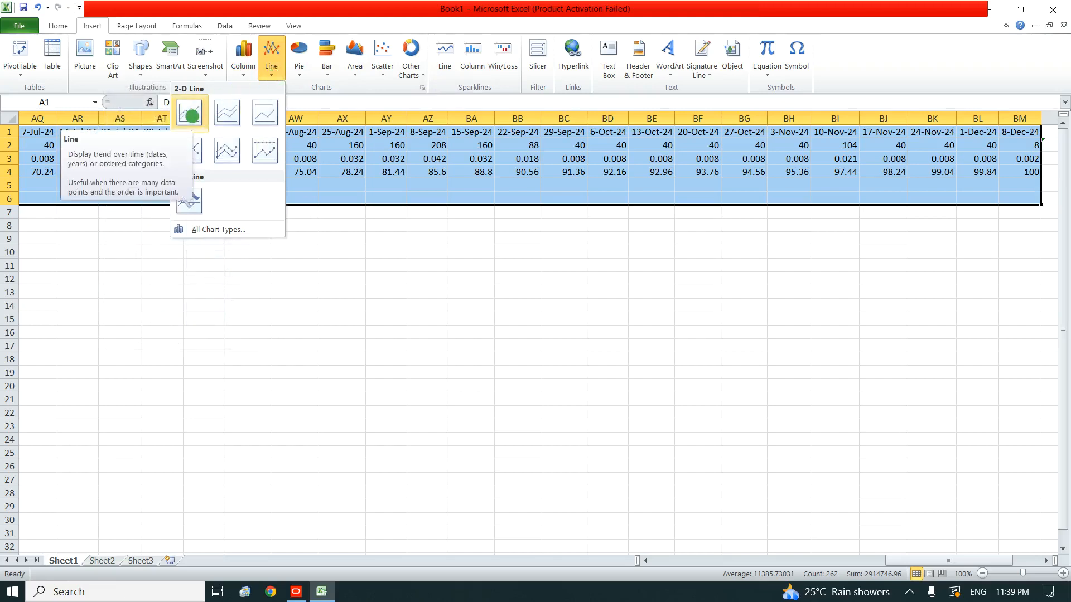
{"action": "left_click", "coordinate": [191, 115]}
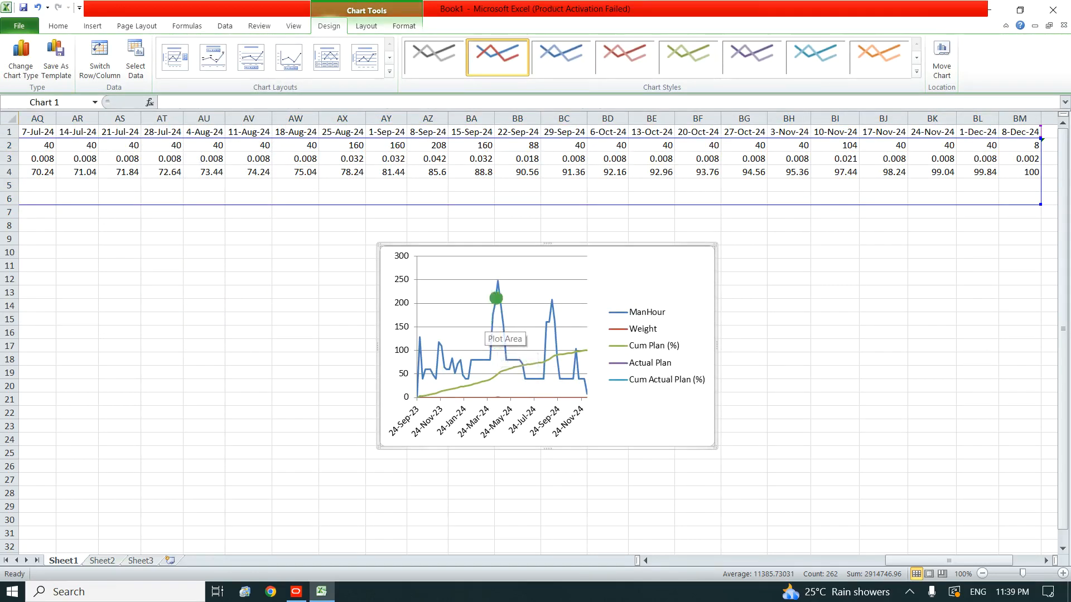
Widen the line chart and move it beneath the first weeks of the table, starting at column B
{"action": "left_click_drag", "start_coordinate": [716, 344], "coordinate": [830, 345]}
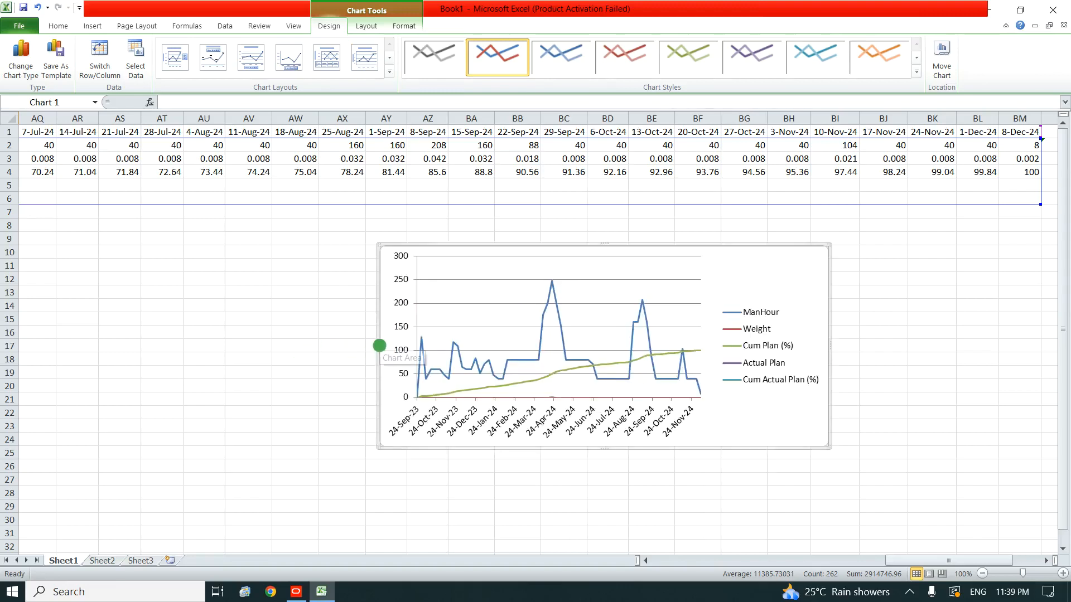
{"action": "left_click_drag", "start_coordinate": [394, 246], "coordinate": [7, 248]}
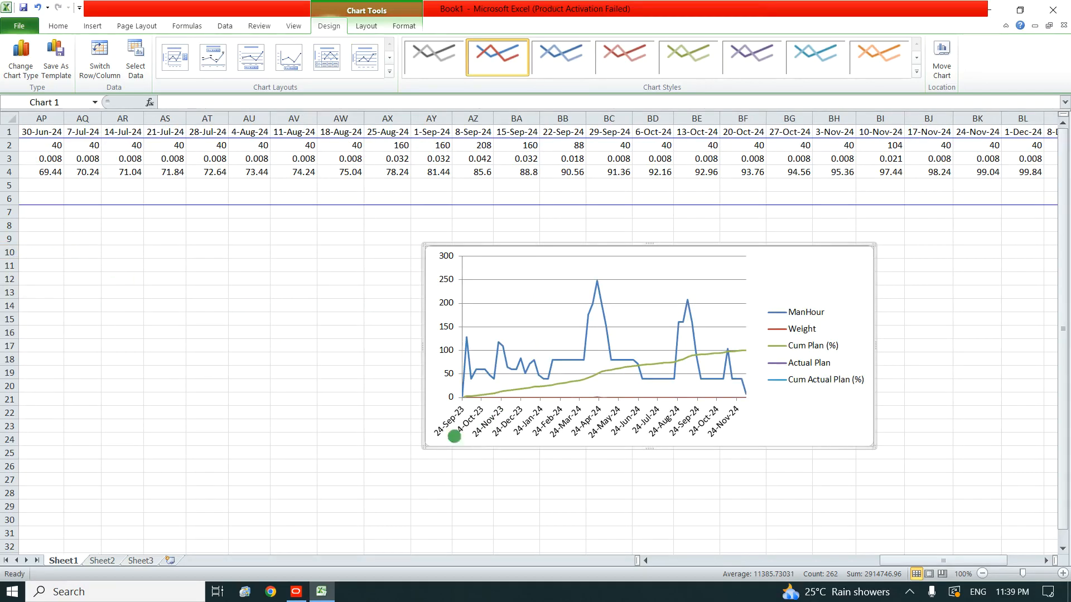
{"action": "left_click_drag", "start_coordinate": [425, 413], "coordinate": [131, 348]}
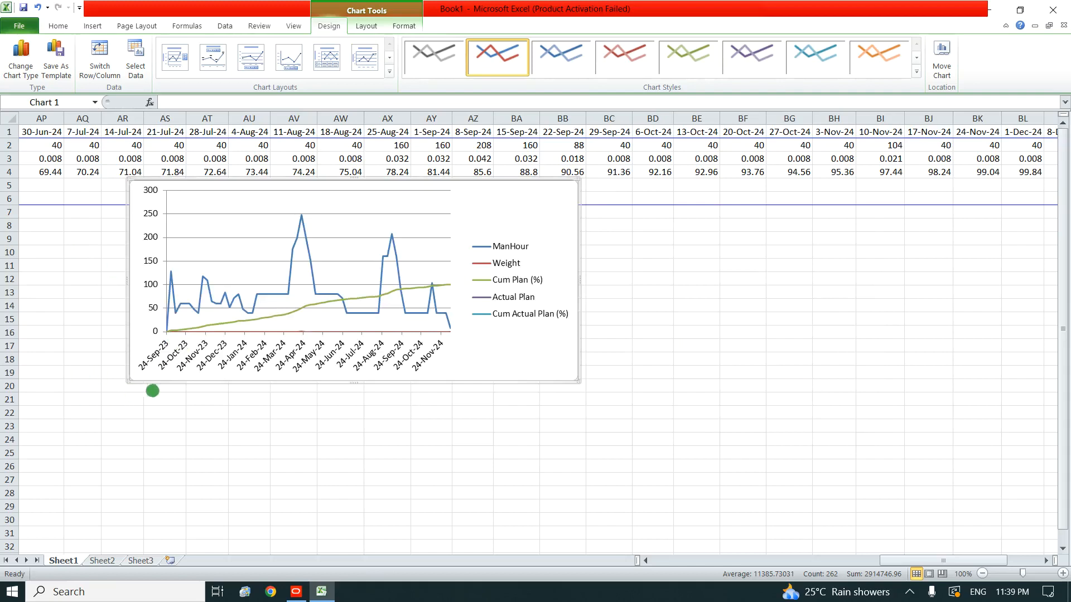
{"action": "left_click_drag", "start_coordinate": [160, 383], "coordinate": [48, 404]}
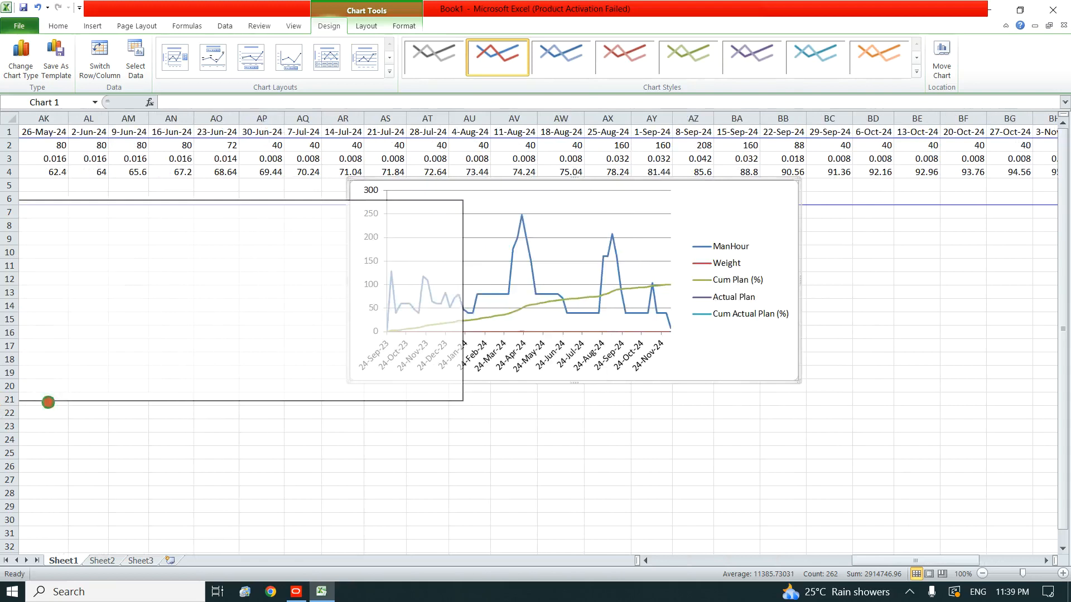
{"action": "left_click", "coordinate": [742, 560]}
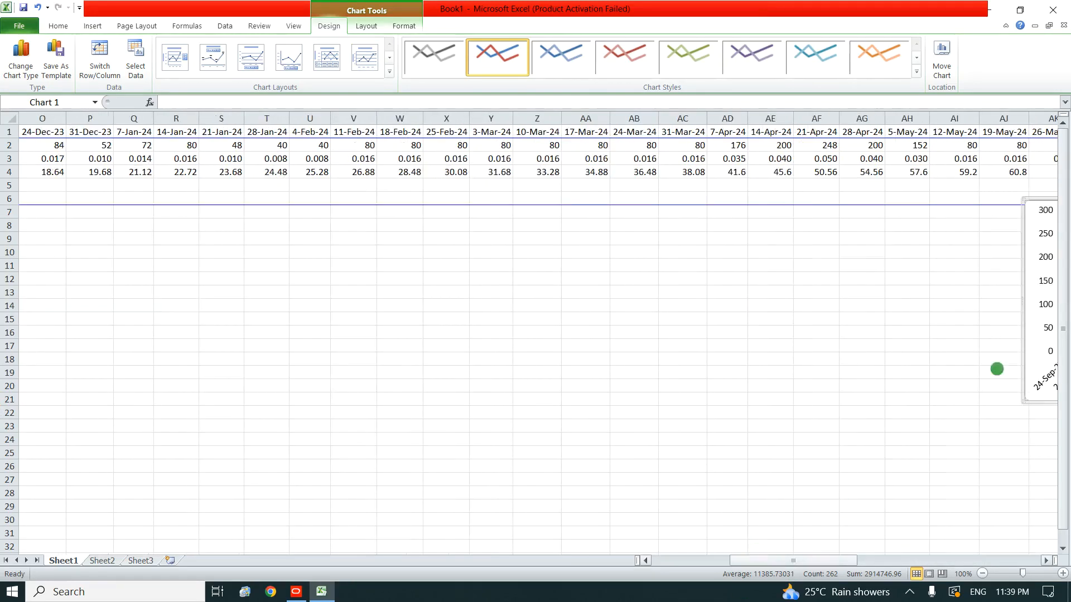
{"action": "left_click_drag", "start_coordinate": [247, 350], "coordinate": [100, 329]}
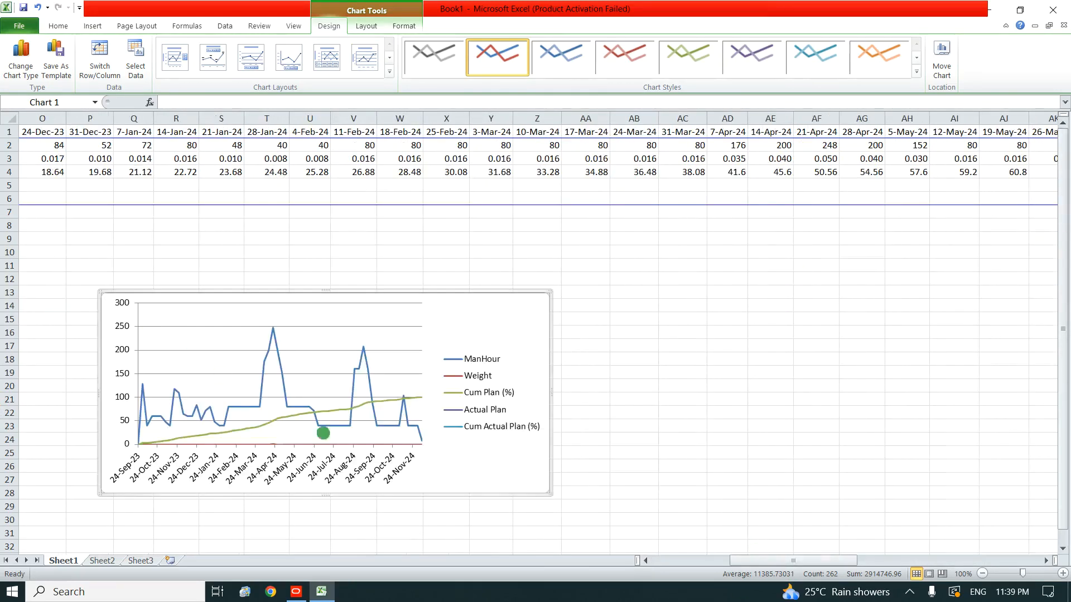
{"action": "left_click", "coordinate": [648, 561]}
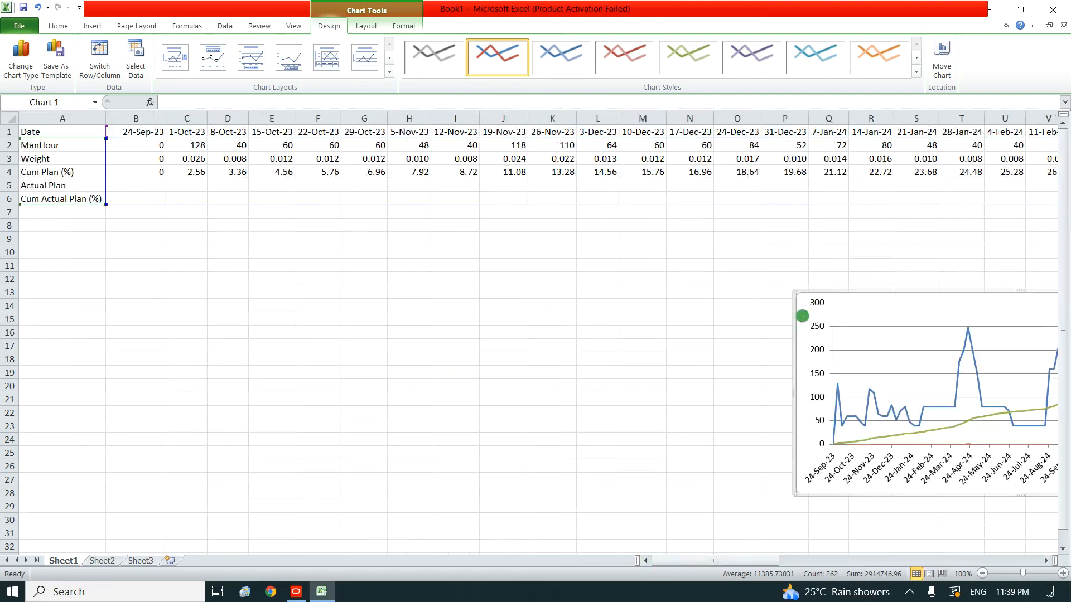
{"action": "left_click_drag", "start_coordinate": [811, 316], "coordinate": [151, 263]}
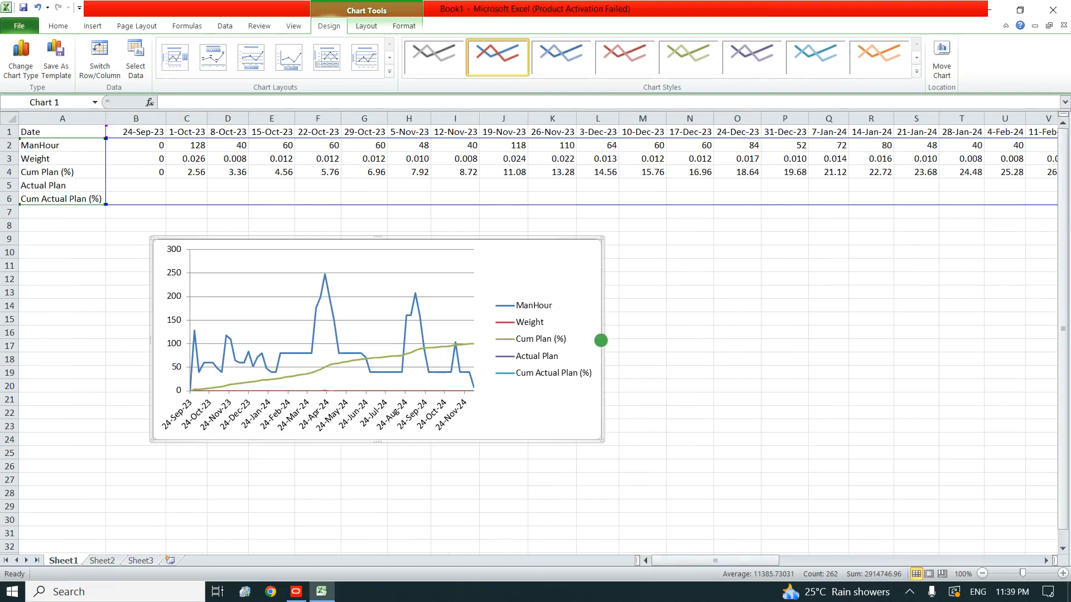
Enlarge the chart to cover about columns B to O and rows 9 to 30
{"action": "left_click_drag", "start_coordinate": [602, 338], "coordinate": [759, 357]}
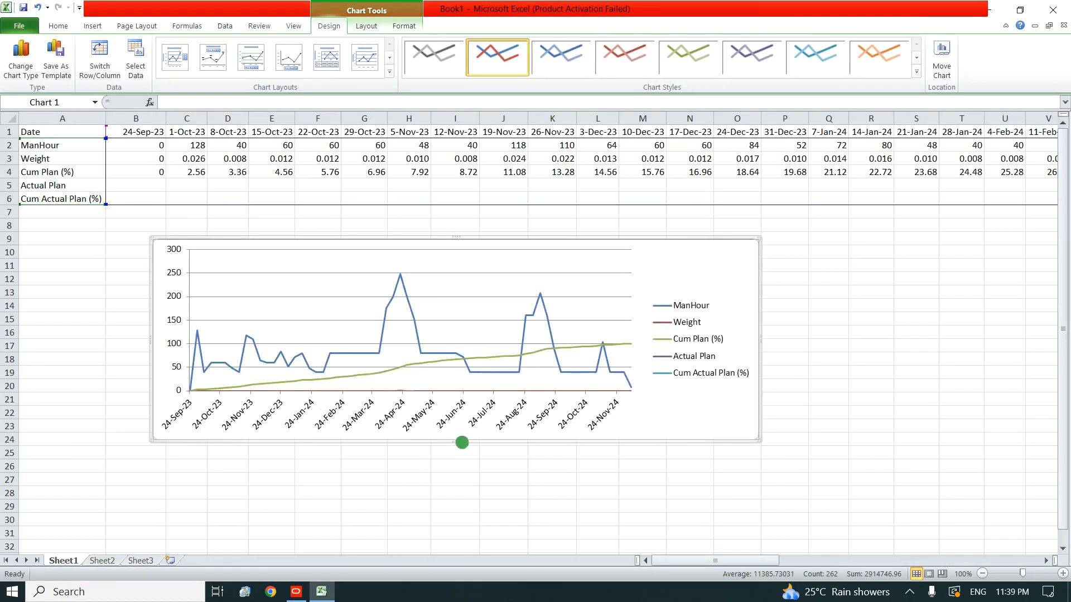
{"action": "left_click_drag", "start_coordinate": [455, 443], "coordinate": [455, 526]}
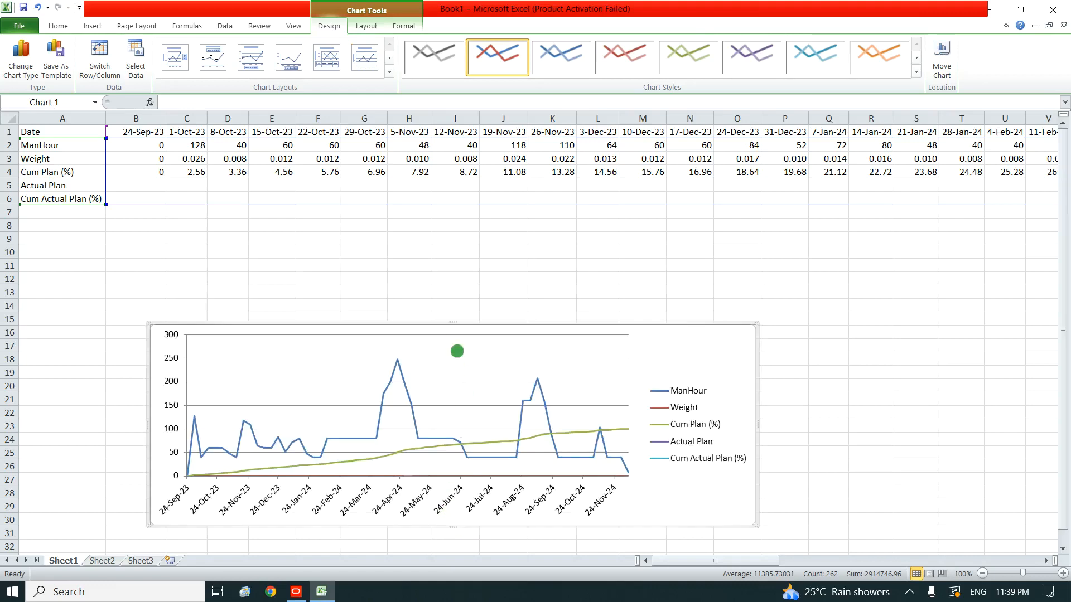
{"action": "left_click_drag", "start_coordinate": [455, 323], "coordinate": [458, 227]}
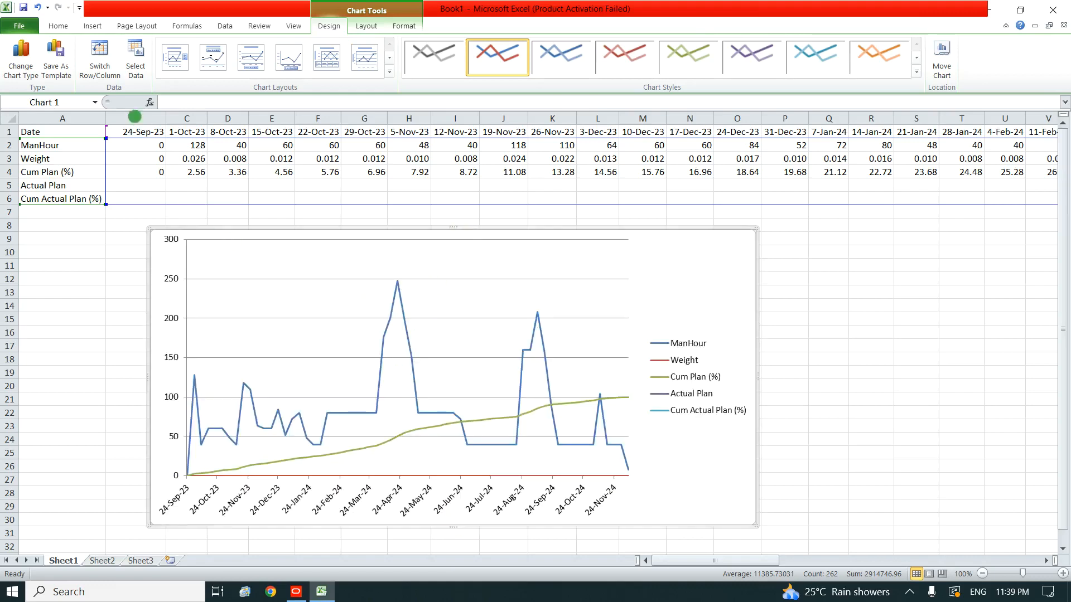
Change the ManHour series to a stacked column chart type, keeping the other series as lines
{"action": "left_click", "coordinate": [396, 290]}
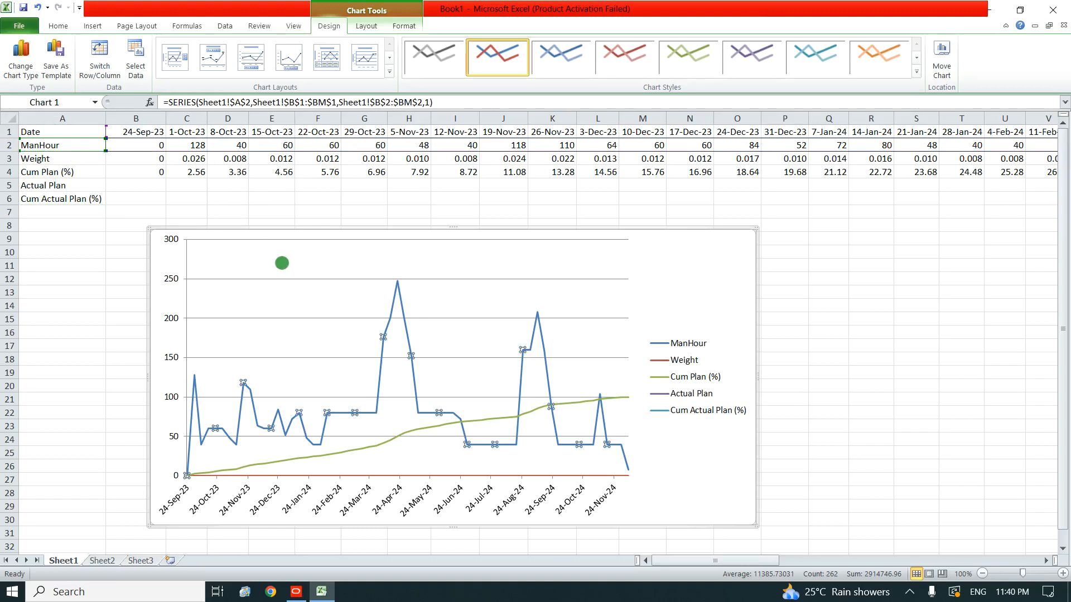
{"action": "right_click", "coordinate": [389, 317]}
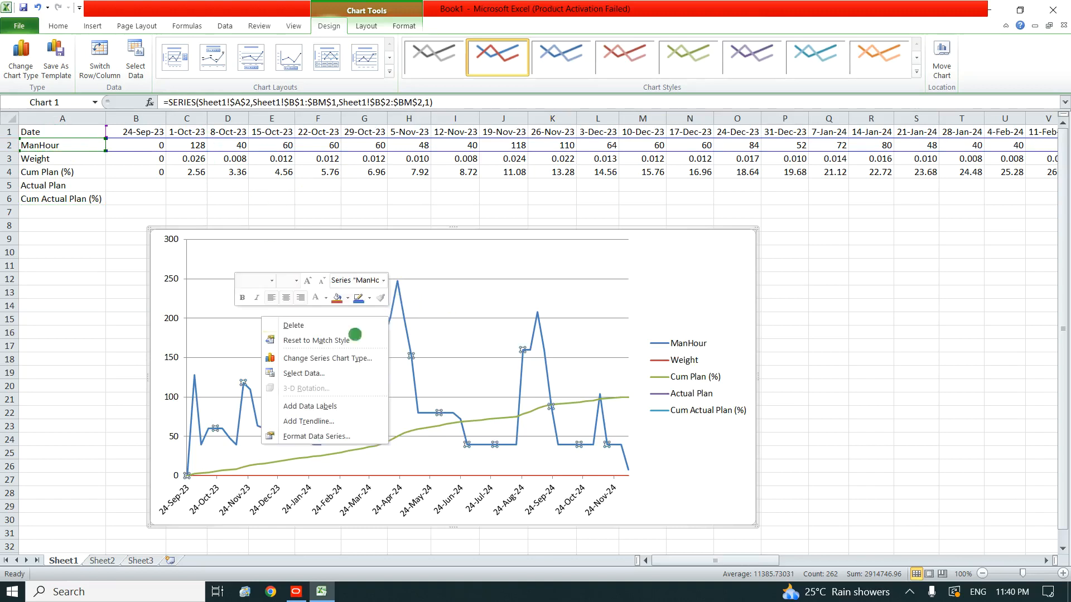
{"action": "left_click", "coordinate": [341, 358]}
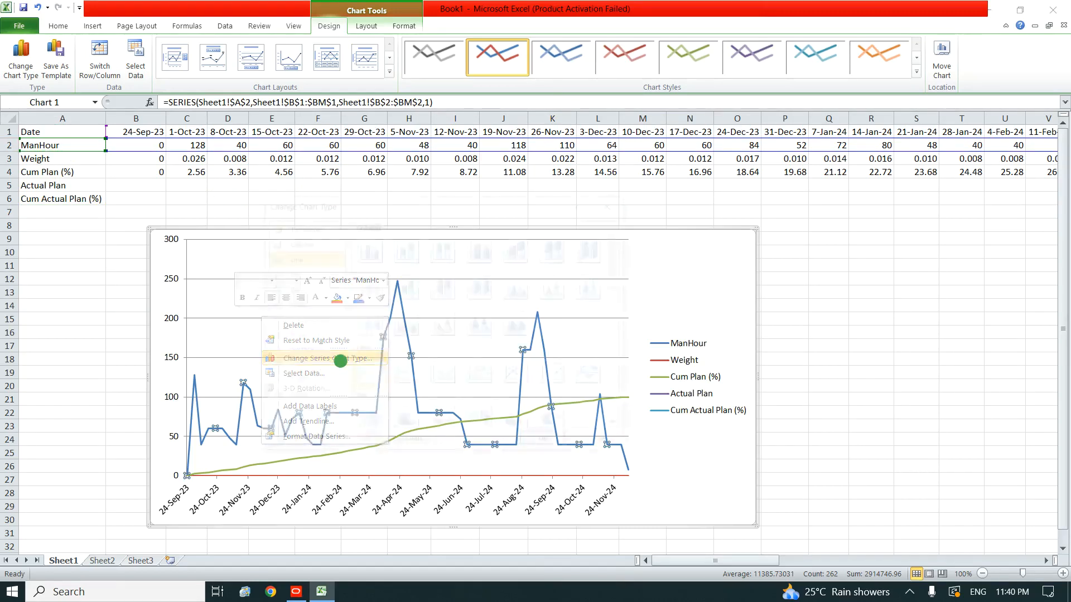
{"action": "left_click", "coordinate": [415, 252]}
{"action": "left_click", "coordinate": [549, 443]}
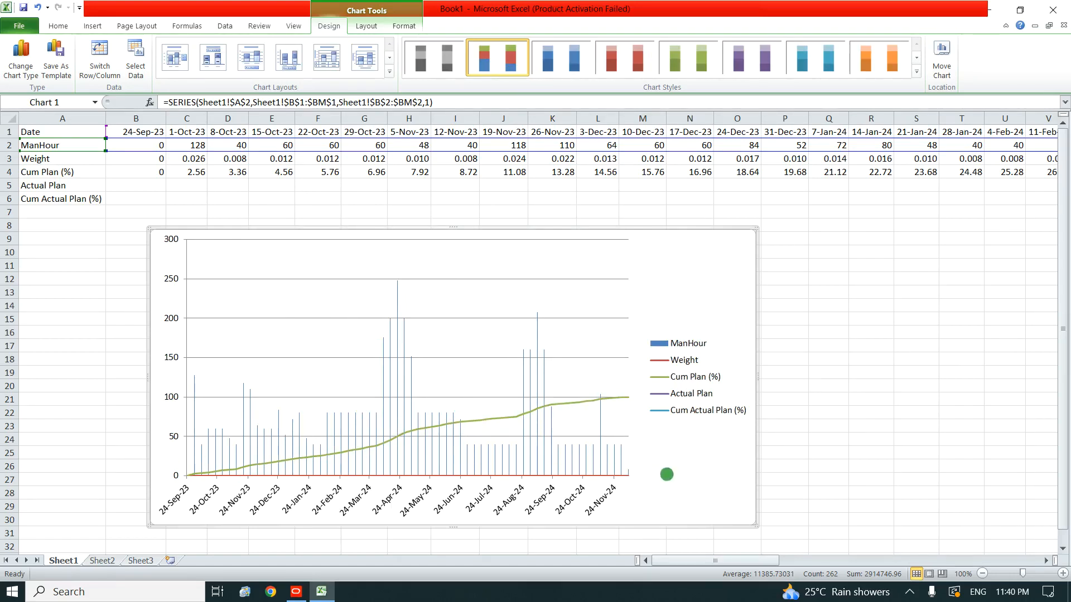
Delete the Weight series from the chart
{"action": "left_click", "coordinate": [672, 360]}
{"action": "left_click", "coordinate": [672, 360]}
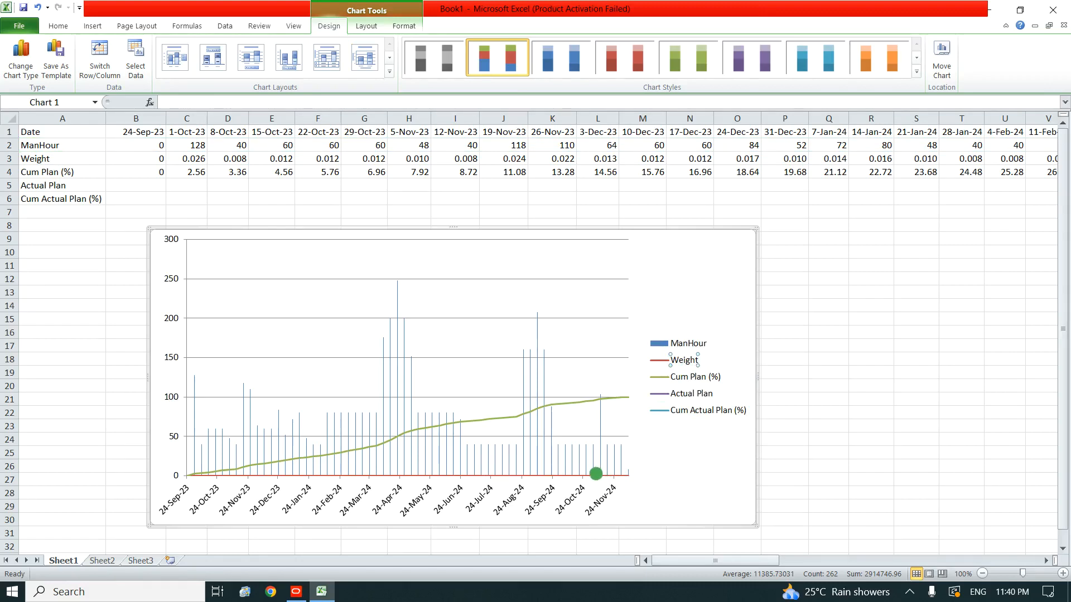
{"action": "left_click", "coordinate": [594, 476]}
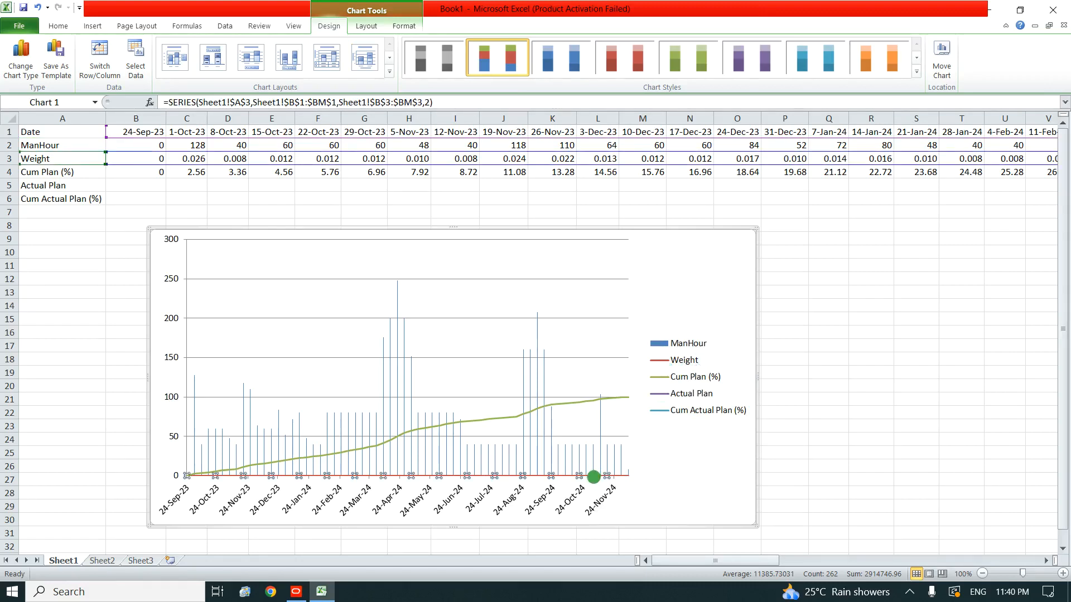
{"action": "key", "text": "Delete"}
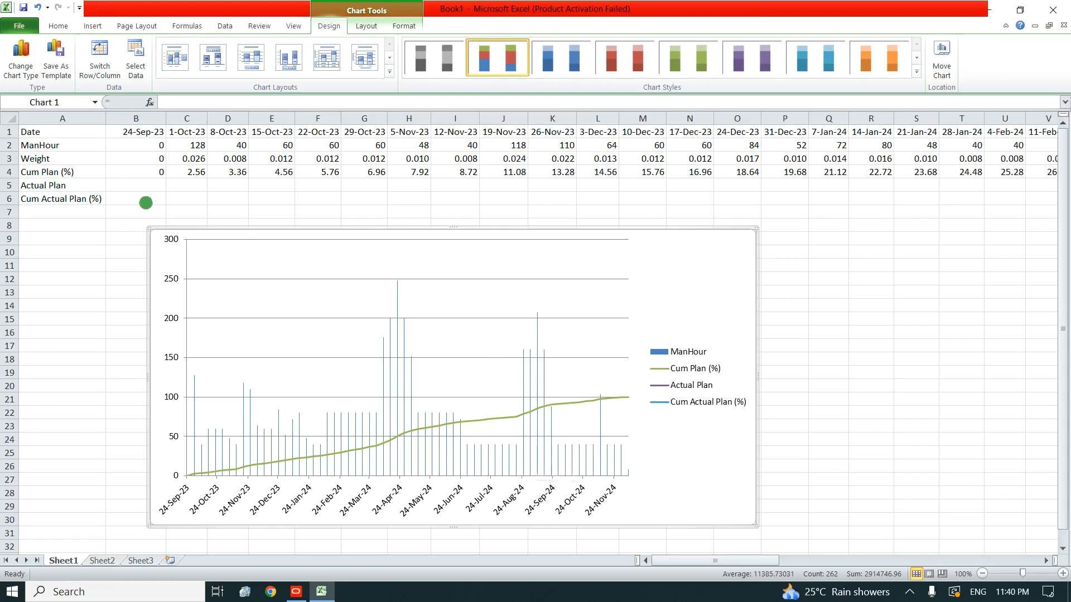
Apply the chart layout with a title above the plot and the legend below it
{"action": "left_click", "coordinate": [153, 183]}
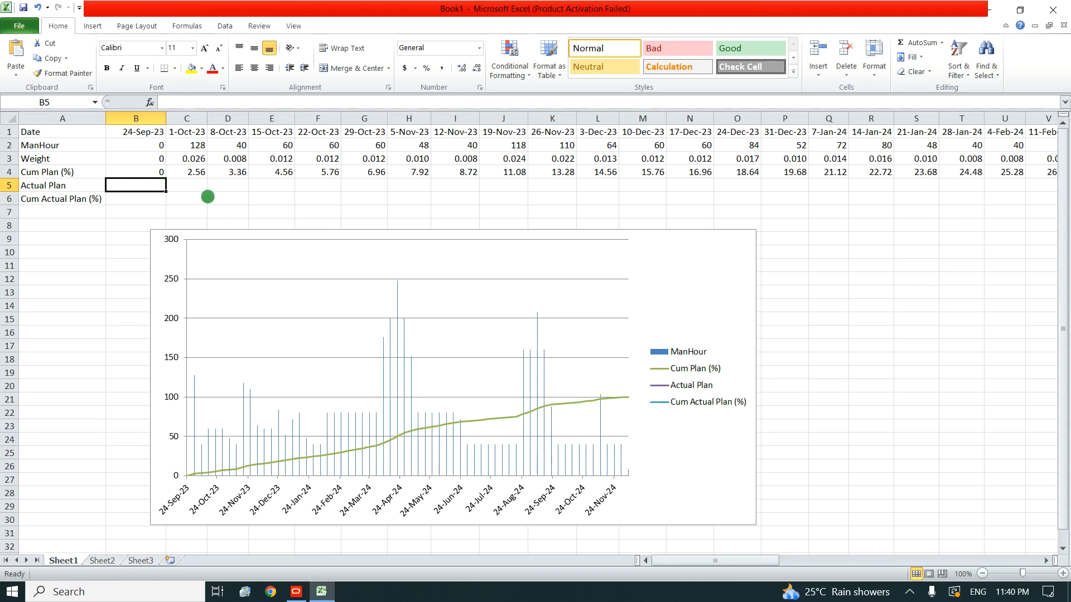
{"action": "left_click", "coordinate": [304, 313]}
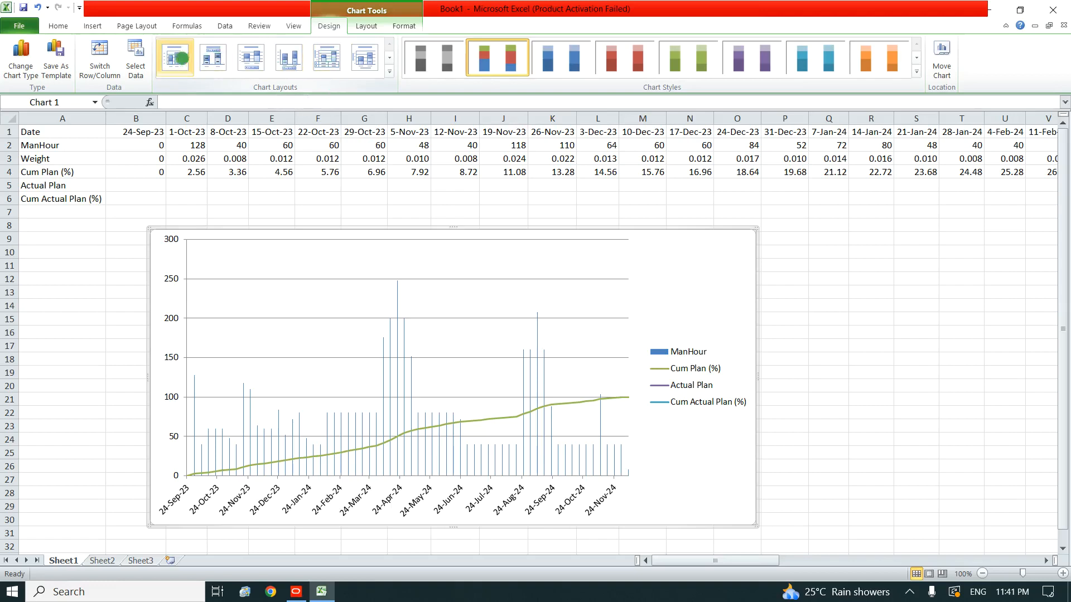
{"action": "left_click", "coordinate": [251, 58]}
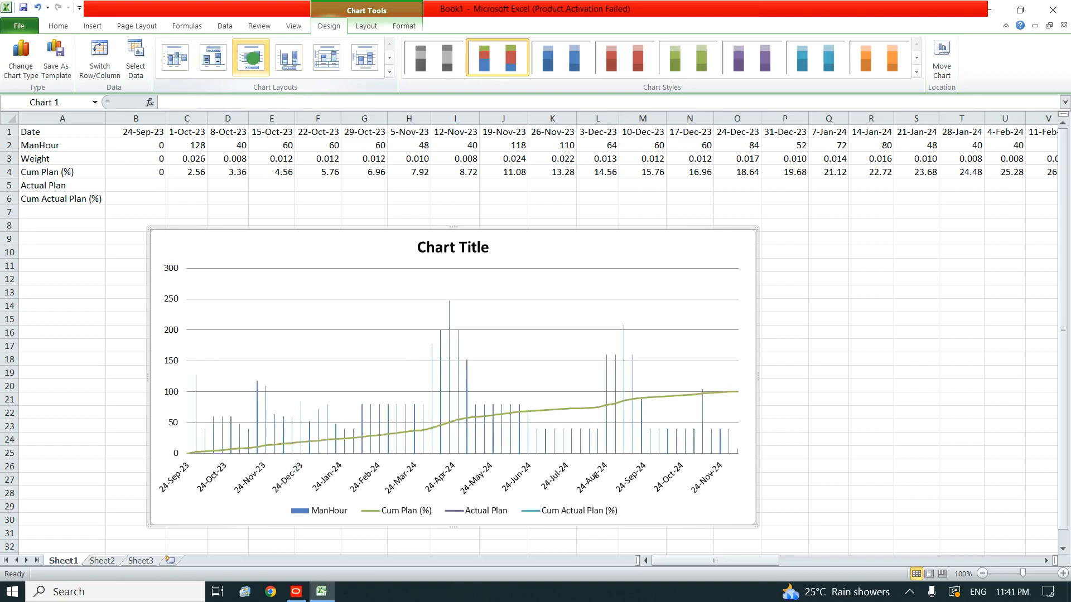
Replace the placeholder chart title with SCURVE
{"action": "left_click", "coordinate": [449, 247]}
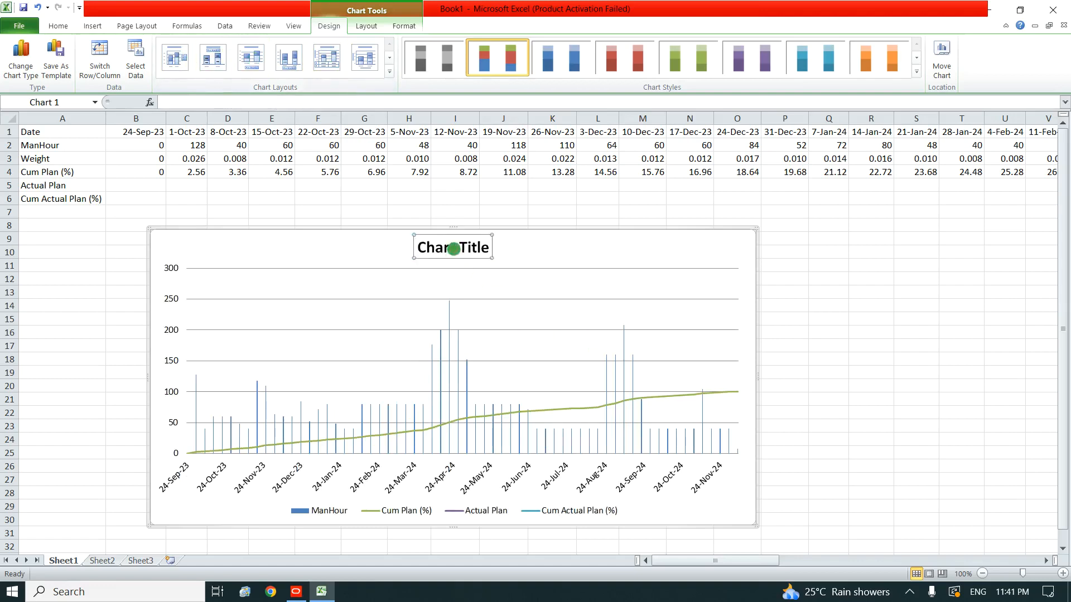
{"action": "double_click", "coordinate": [460, 247]}
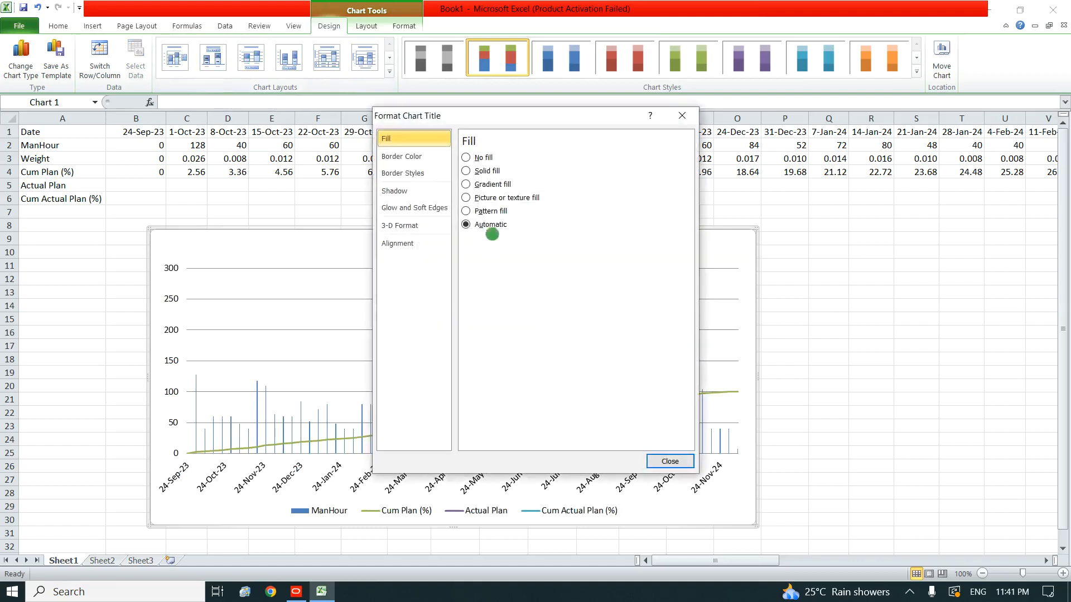
{"action": "left_click", "coordinate": [681, 116]}
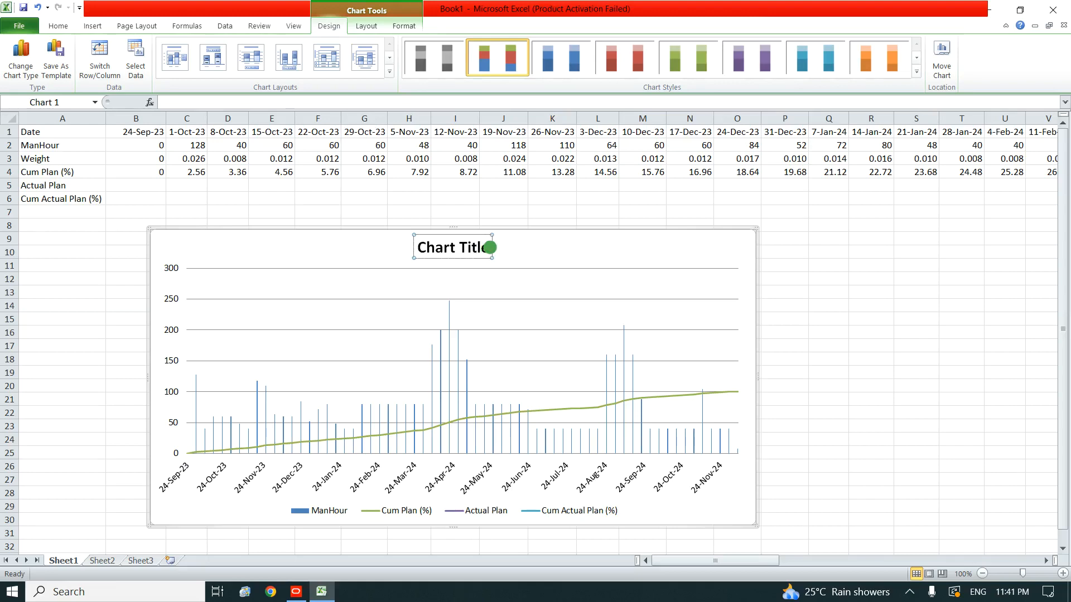
{"action": "left_click_drag", "start_coordinate": [488, 246], "coordinate": [398, 244]}
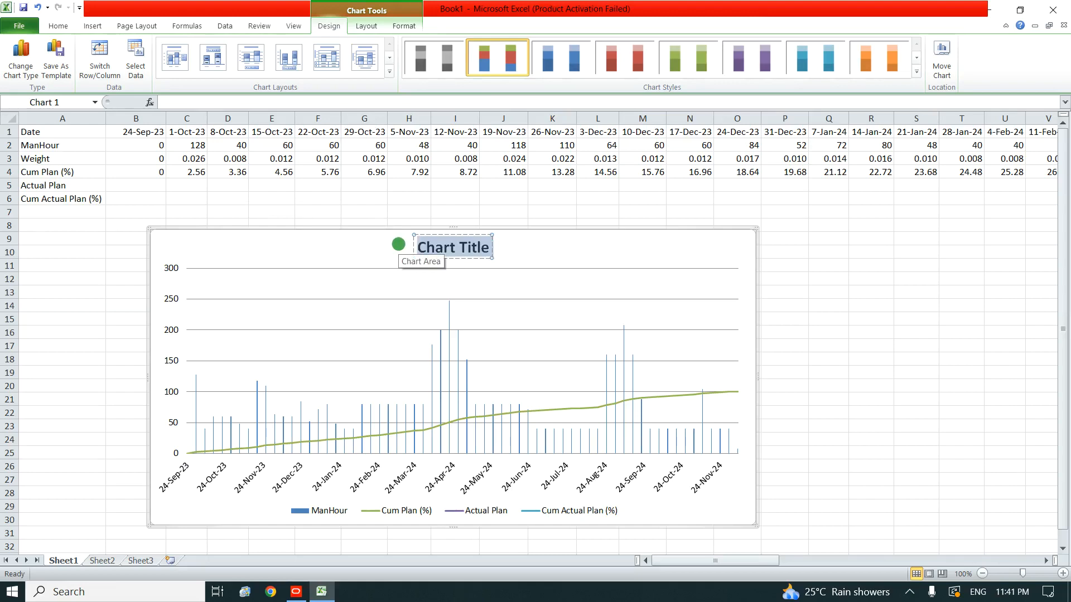
{"action": "type", "text": "SCURVE"}
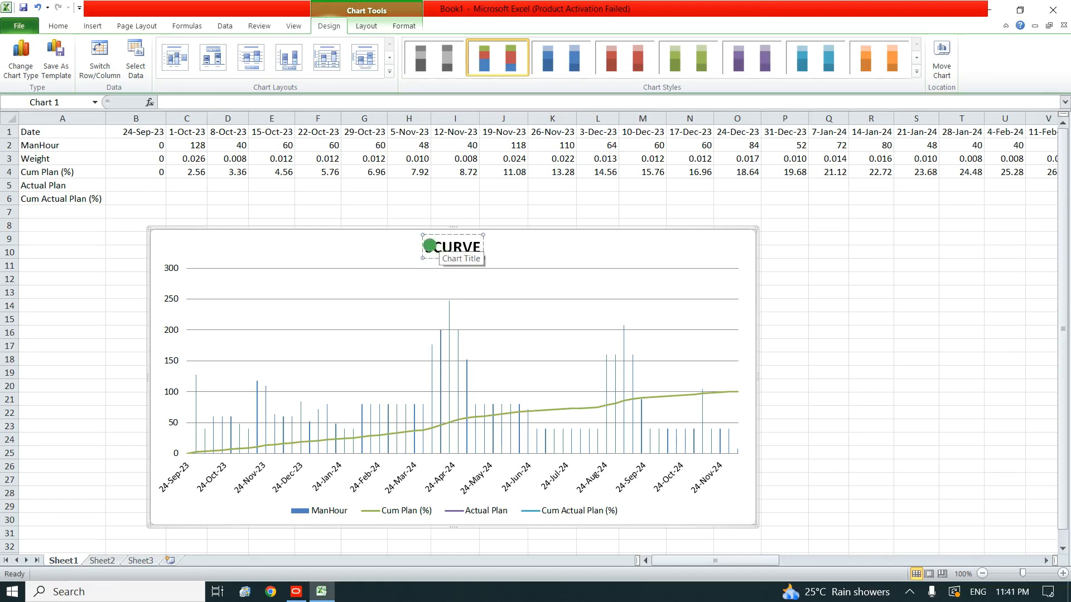
{"action": "left_click", "coordinate": [611, 262]}
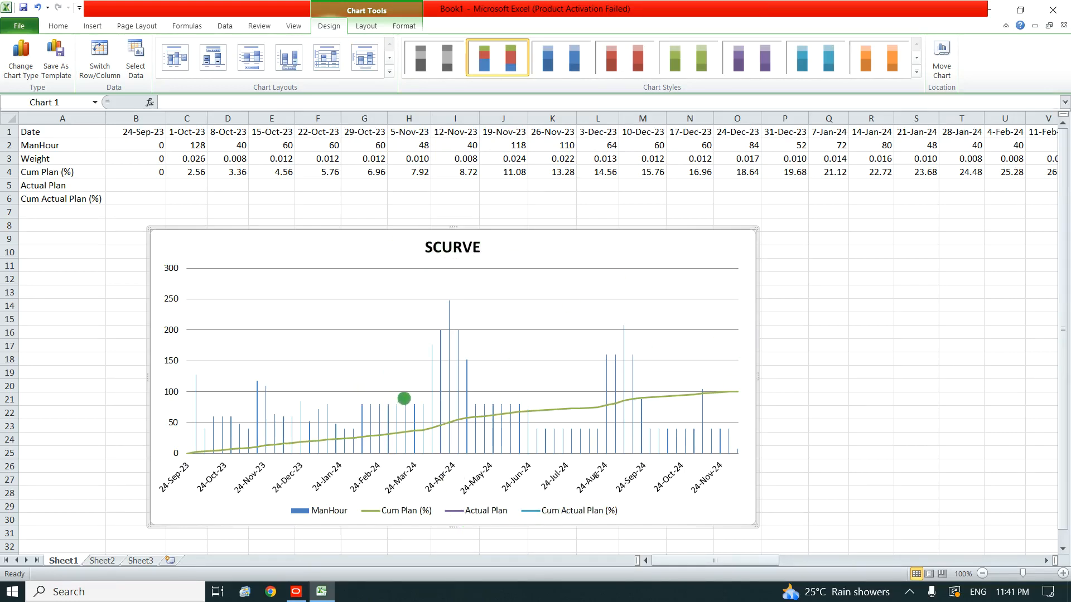
Change the chart's horizontal date axis to the Text axis type
{"action": "left_click", "coordinate": [509, 481]}
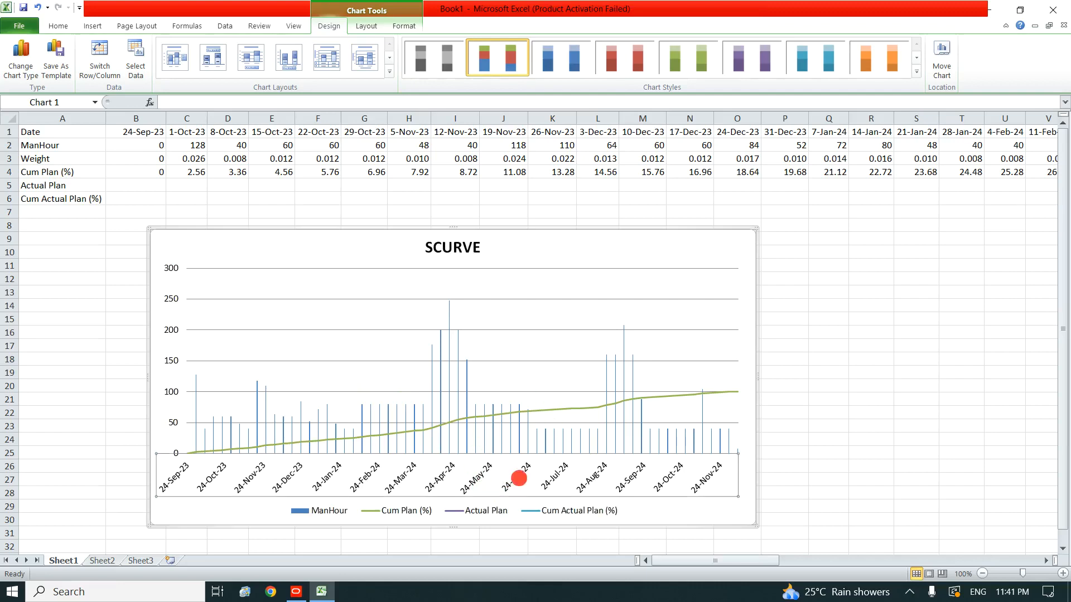
{"action": "right_click", "coordinate": [518, 476]}
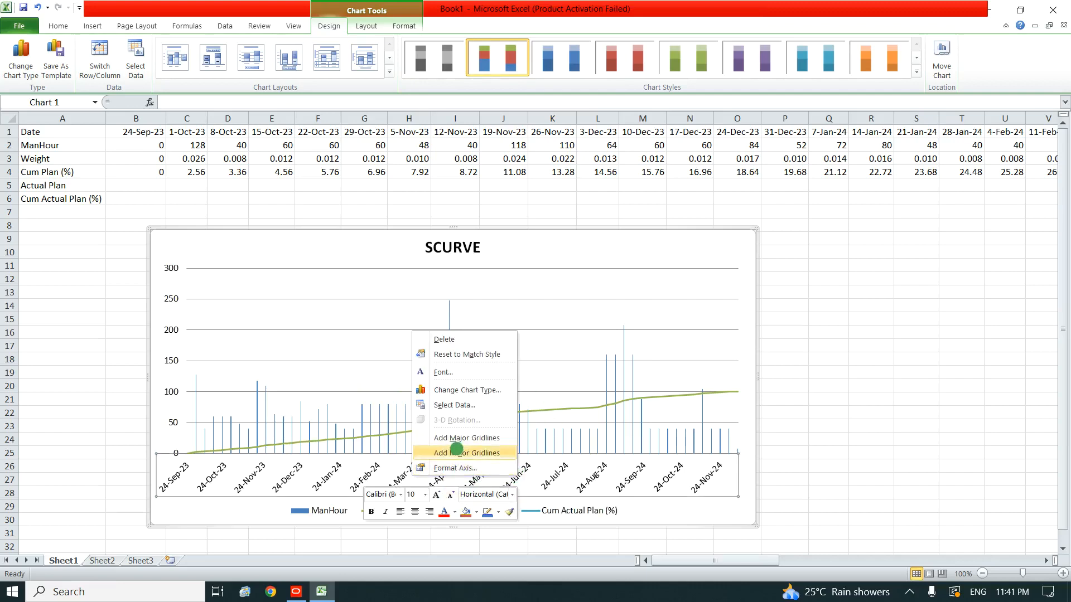
{"action": "left_click", "coordinate": [461, 467]}
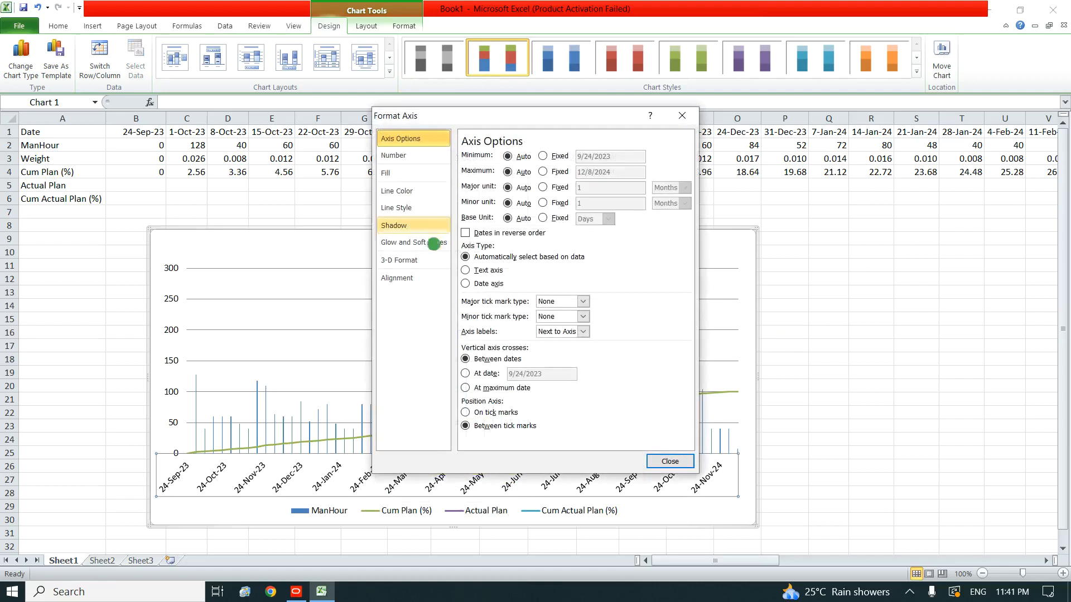
{"action": "left_click_drag", "start_coordinate": [521, 123], "coordinate": [892, 151]}
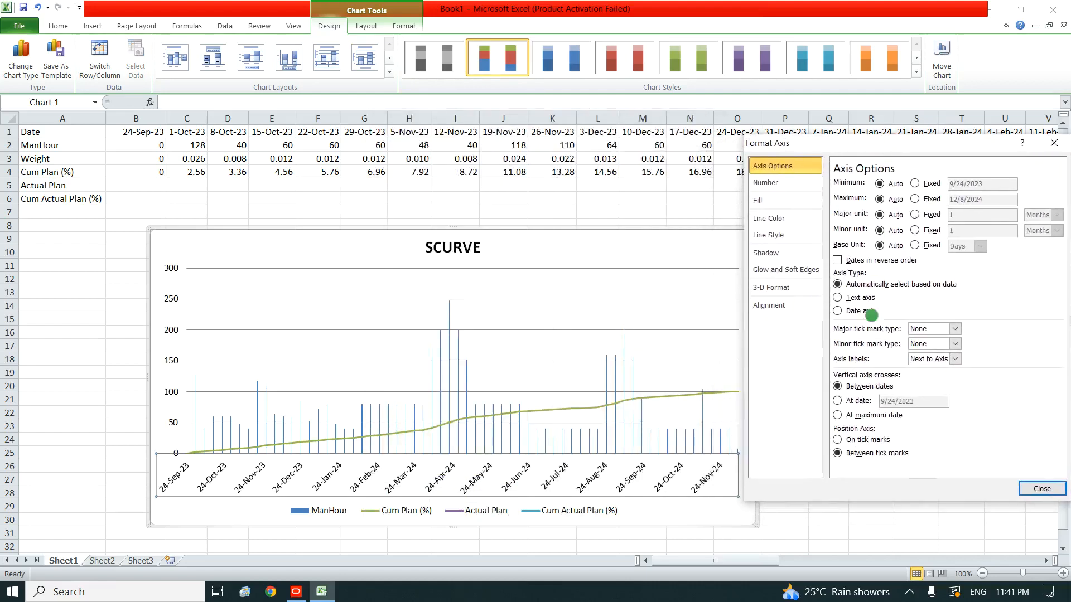
{"action": "left_click", "coordinate": [840, 298]}
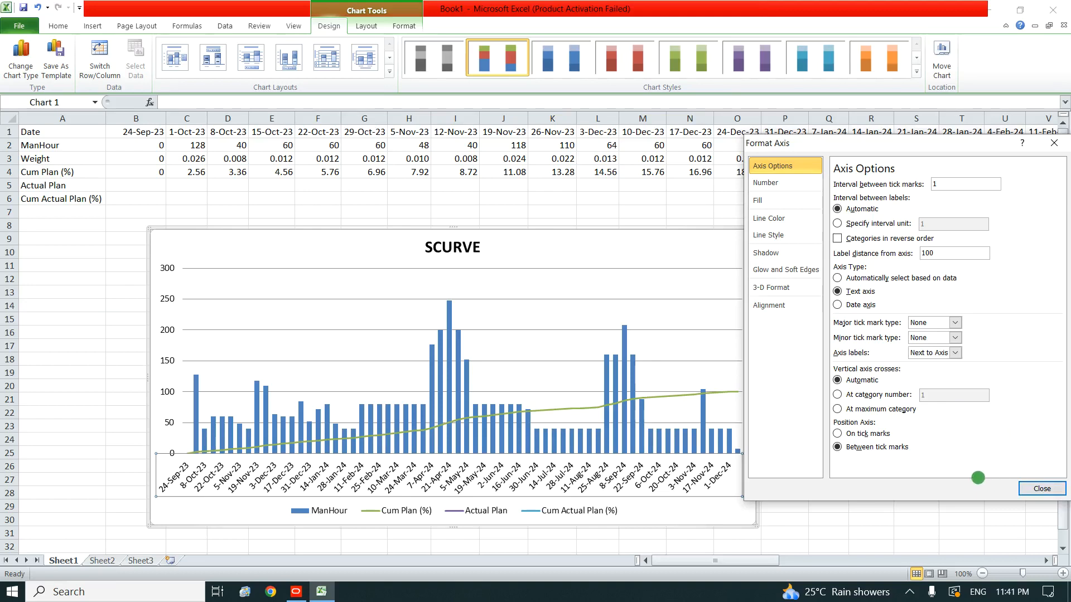
{"action": "left_click", "coordinate": [1041, 489]}
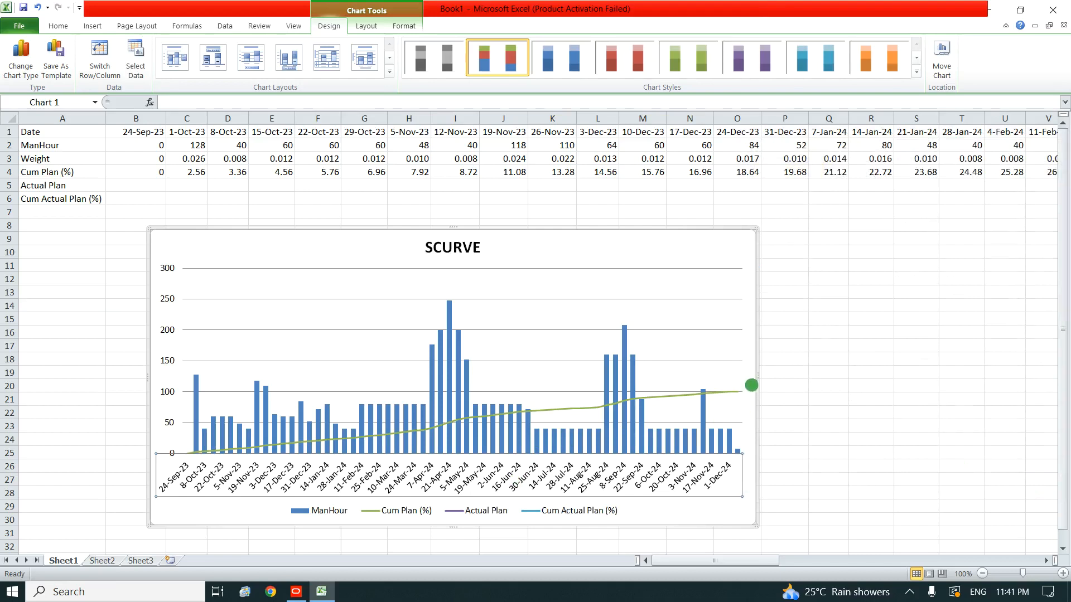
Enlarge the chart to reach column Q and start at row 6, and apply the green chart style with the black background
{"action": "left_click_drag", "start_coordinate": [756, 374], "coordinate": [851, 374]}
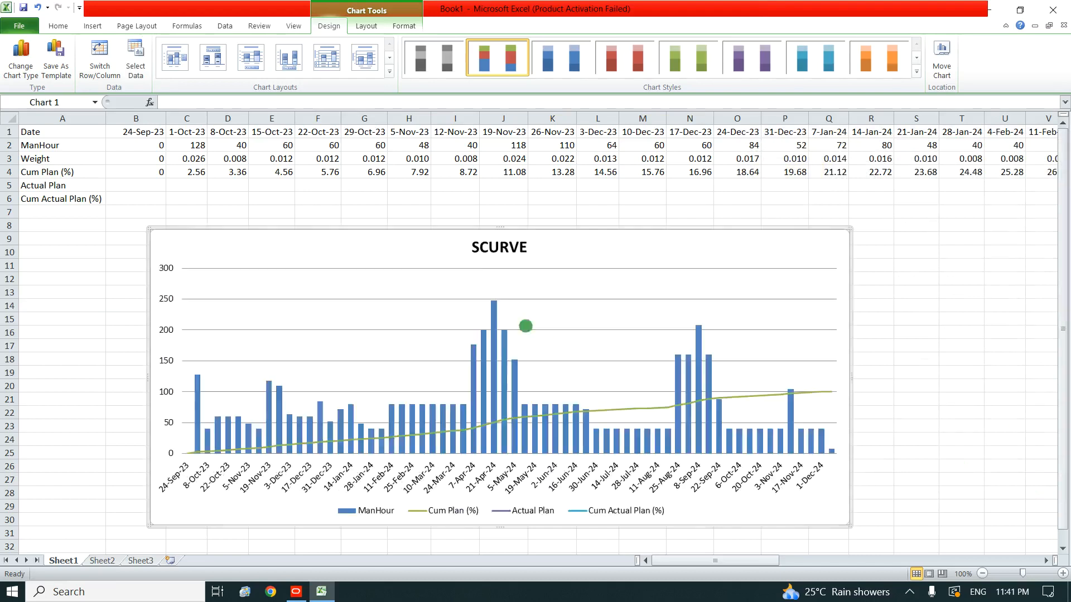
{"action": "left_click_drag", "start_coordinate": [498, 227], "coordinate": [499, 196]}
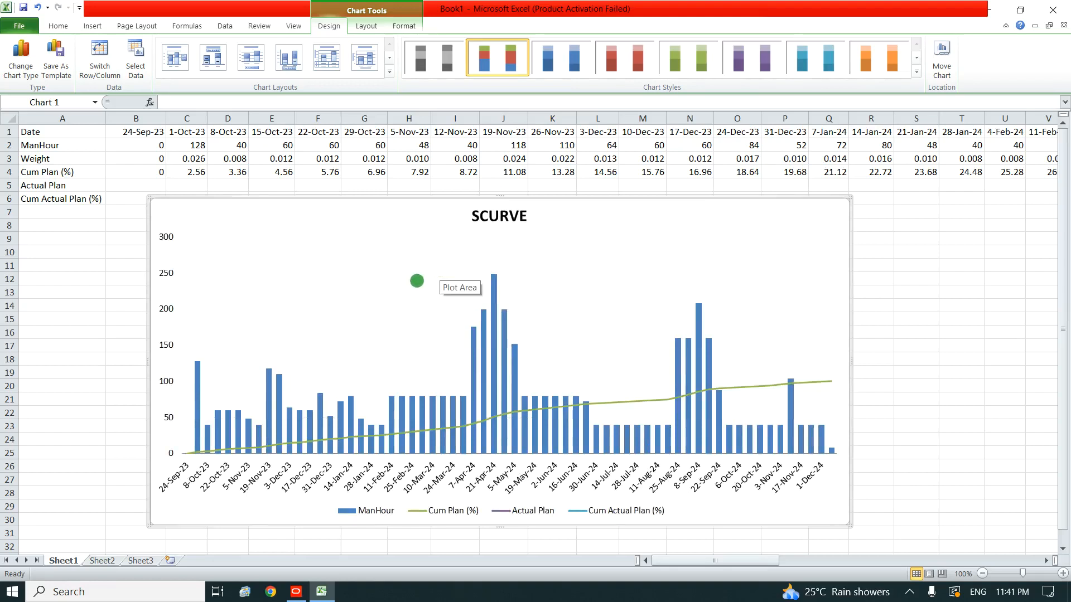
{"action": "mouse_move", "coordinate": [422, 411]}
{"action": "left_click", "coordinate": [605, 310]}
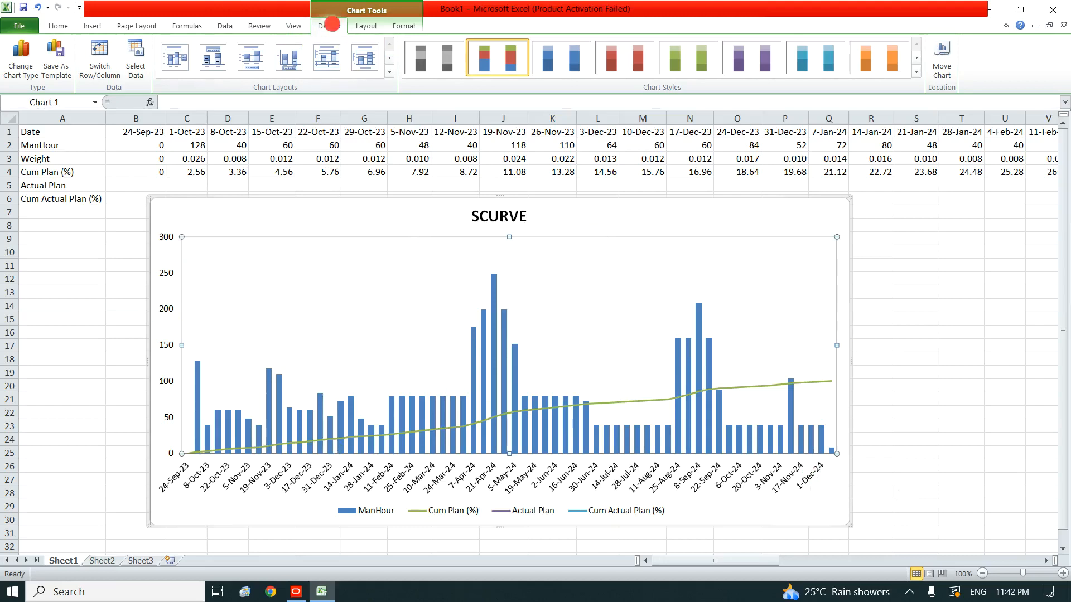
{"action": "left_click", "coordinate": [915, 70]}
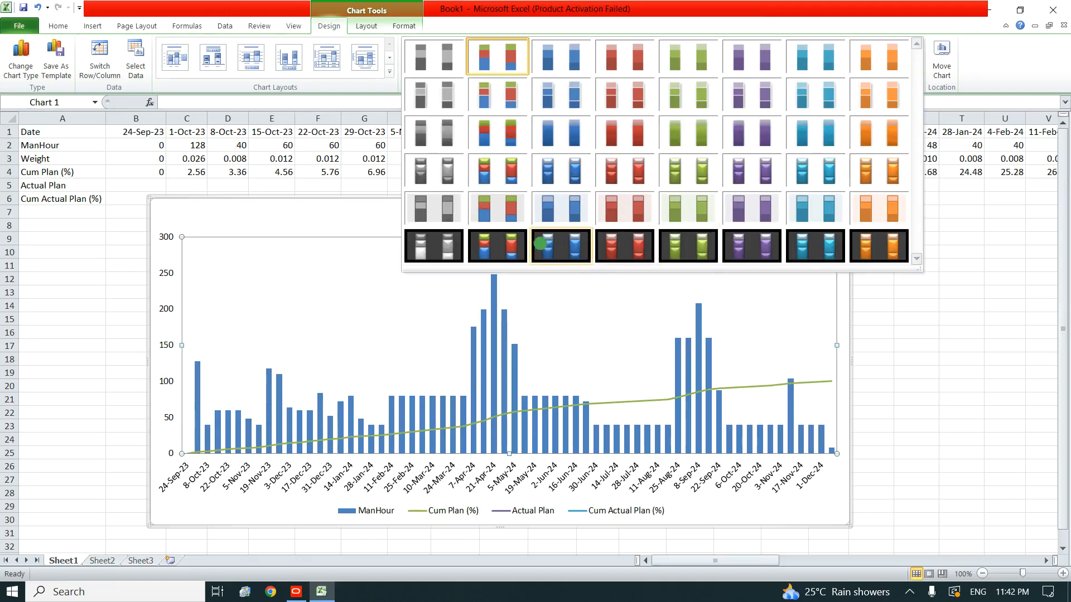
{"action": "left_click", "coordinate": [685, 248]}
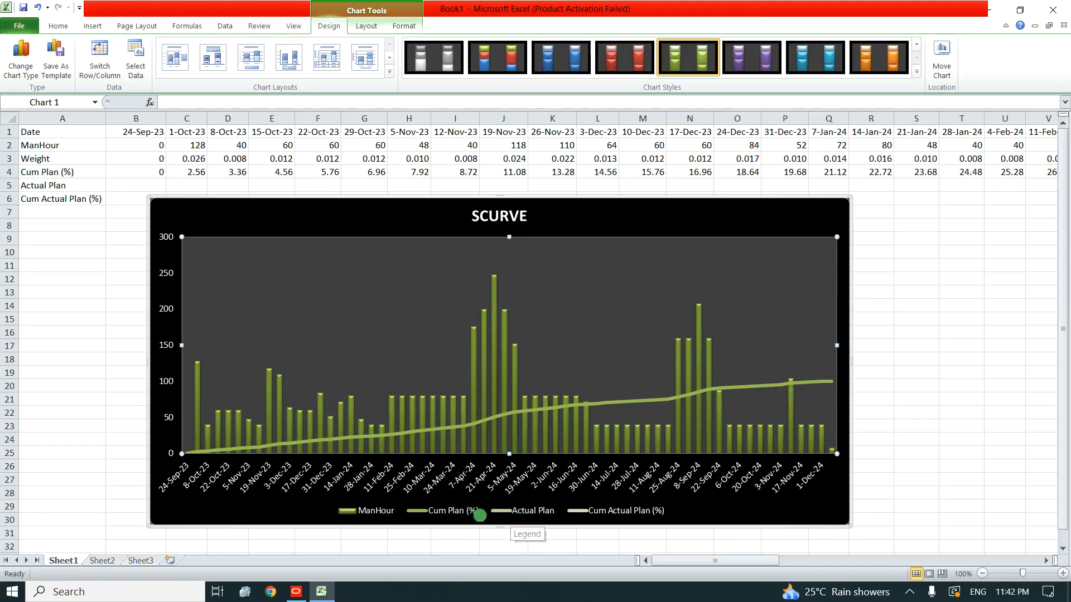
{"action": "left_click", "coordinate": [167, 293]}
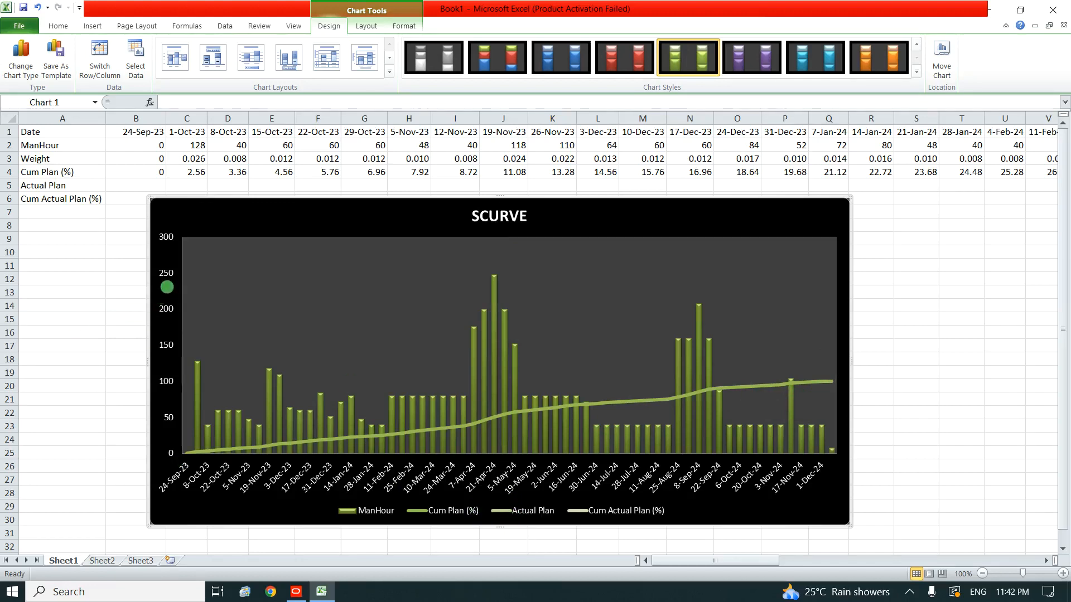
{"action": "right_click", "coordinate": [165, 270]}
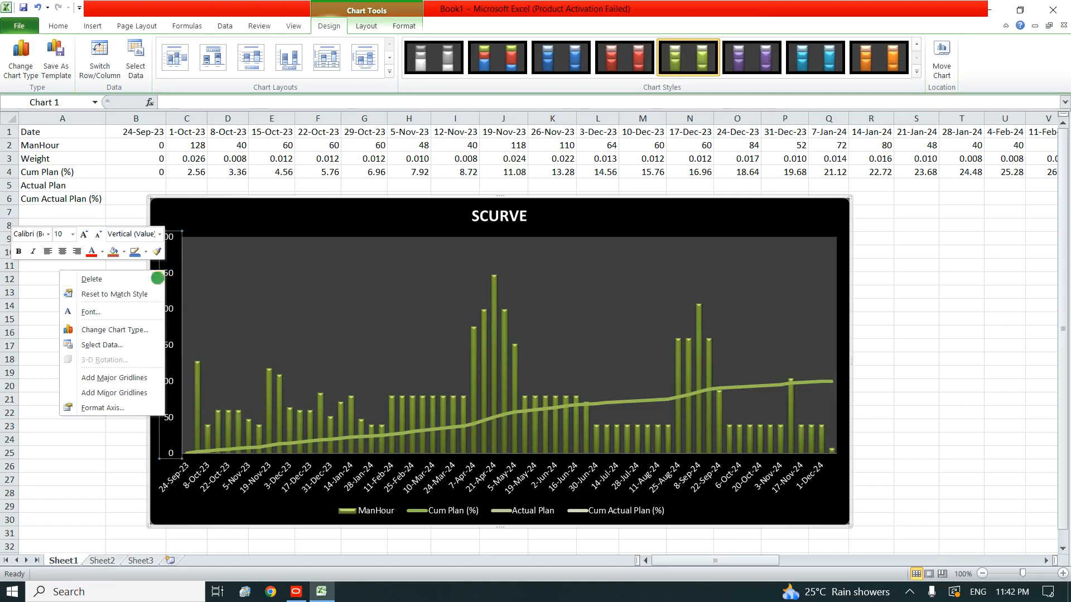
{"action": "left_click", "coordinate": [111, 408]}
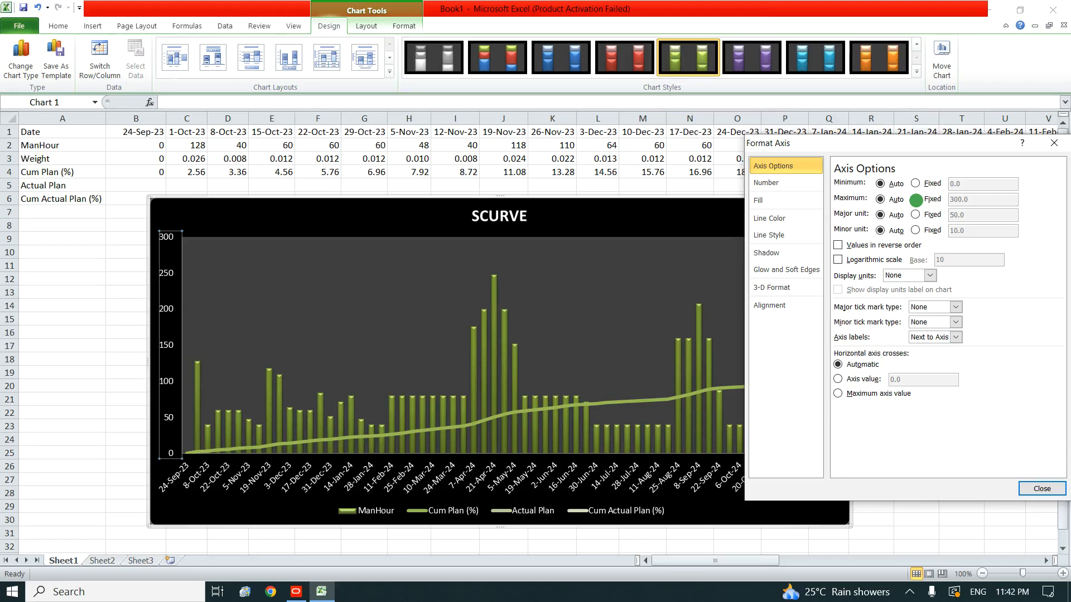
{"action": "left_click", "coordinate": [689, 159]}
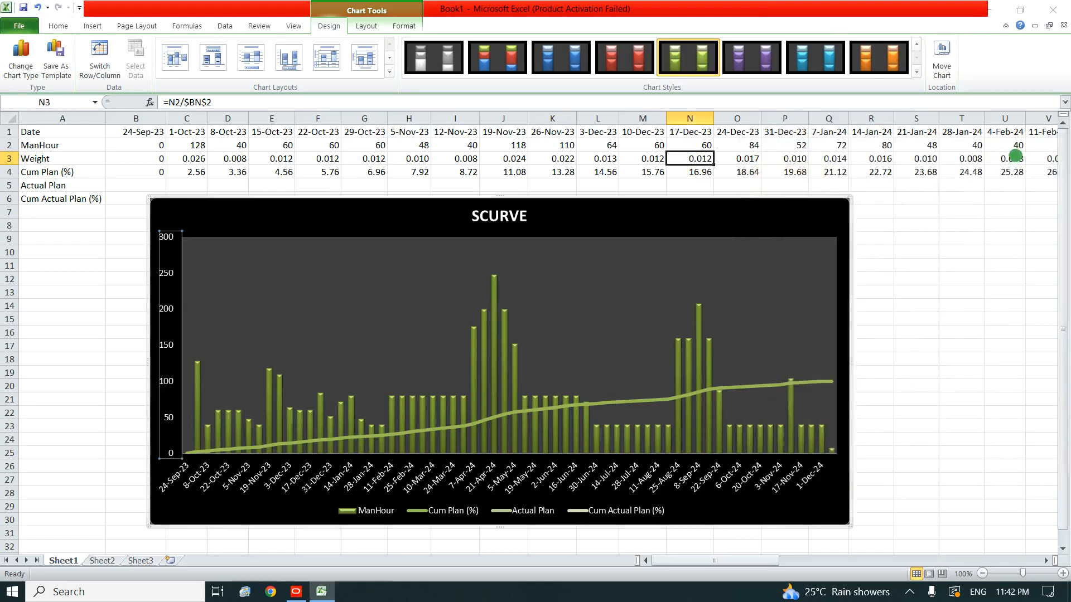
Check the weekly man-hour values and fix the chart's vertical axis maximum at 250
{"action": "left_click", "coordinate": [1059, 167]}
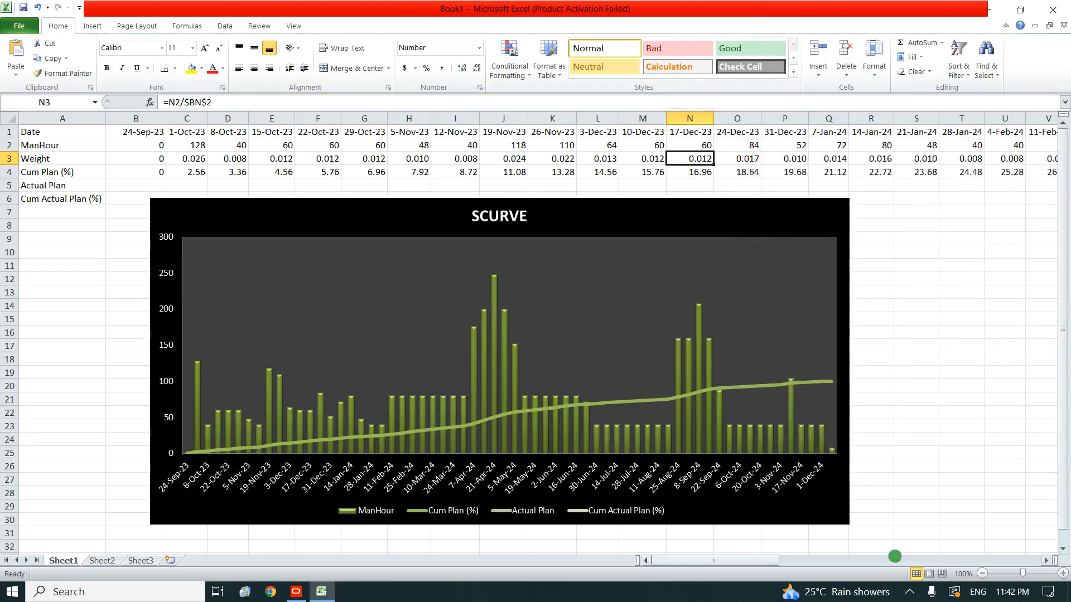
{"action": "left_click", "coordinate": [924, 556]}
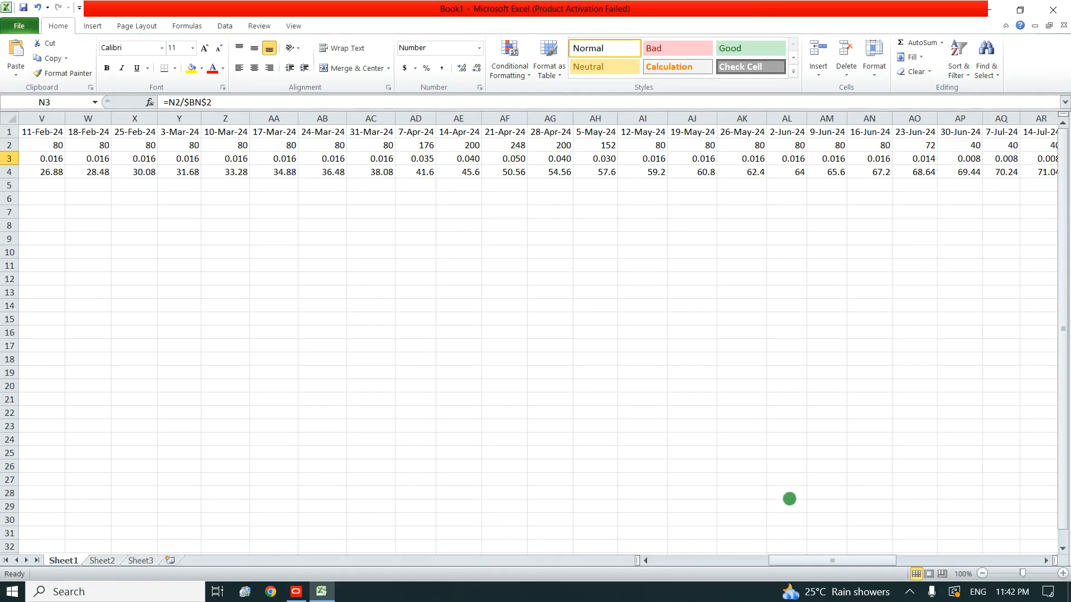
{"action": "left_click", "coordinate": [642, 557]}
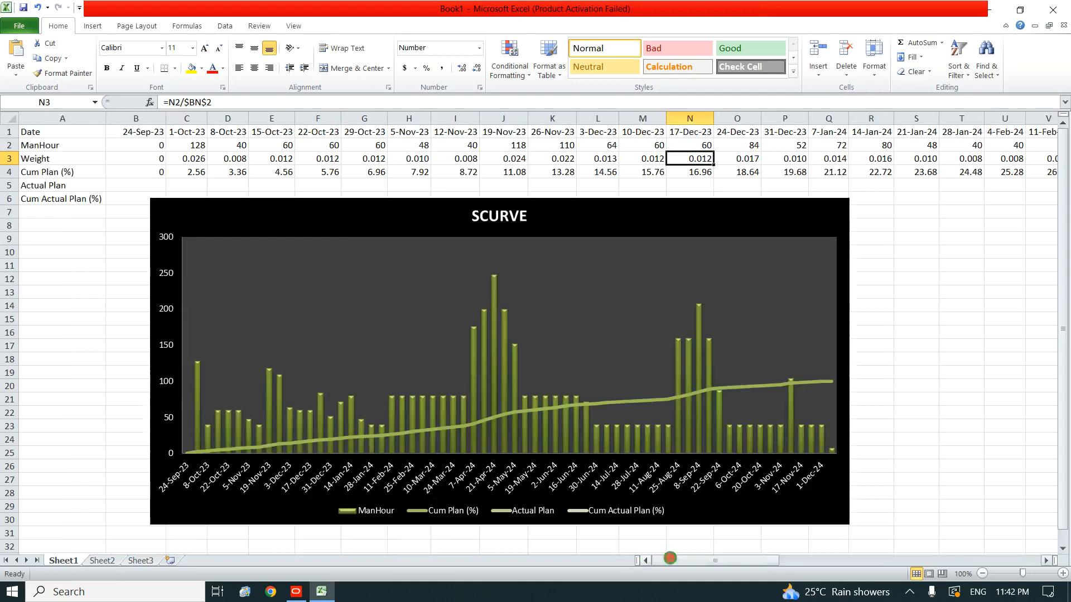
{"action": "right_click", "coordinate": [159, 233]}
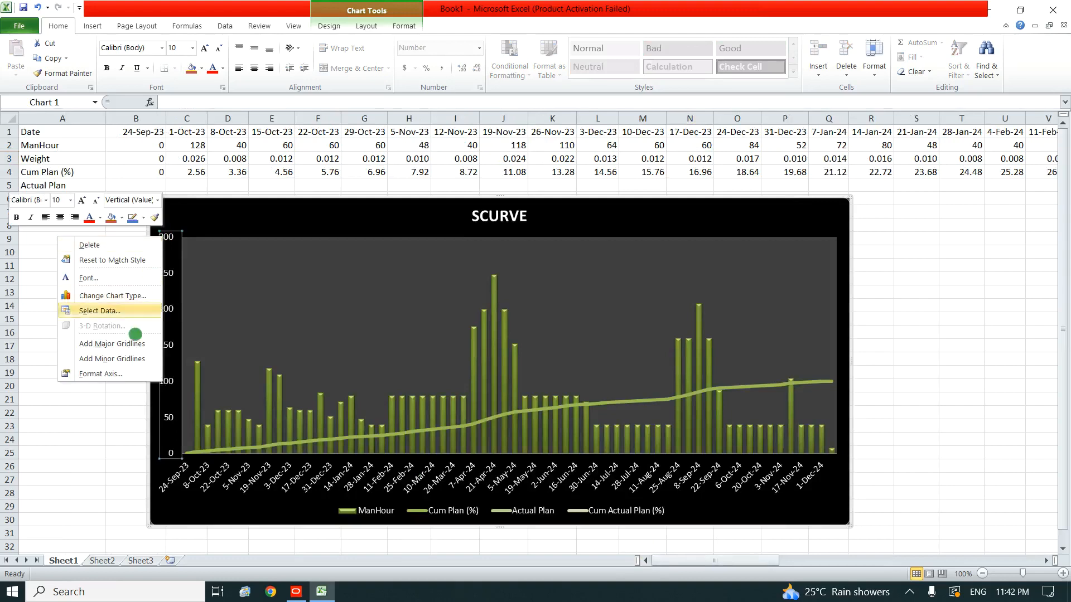
{"action": "left_click", "coordinate": [100, 375]}
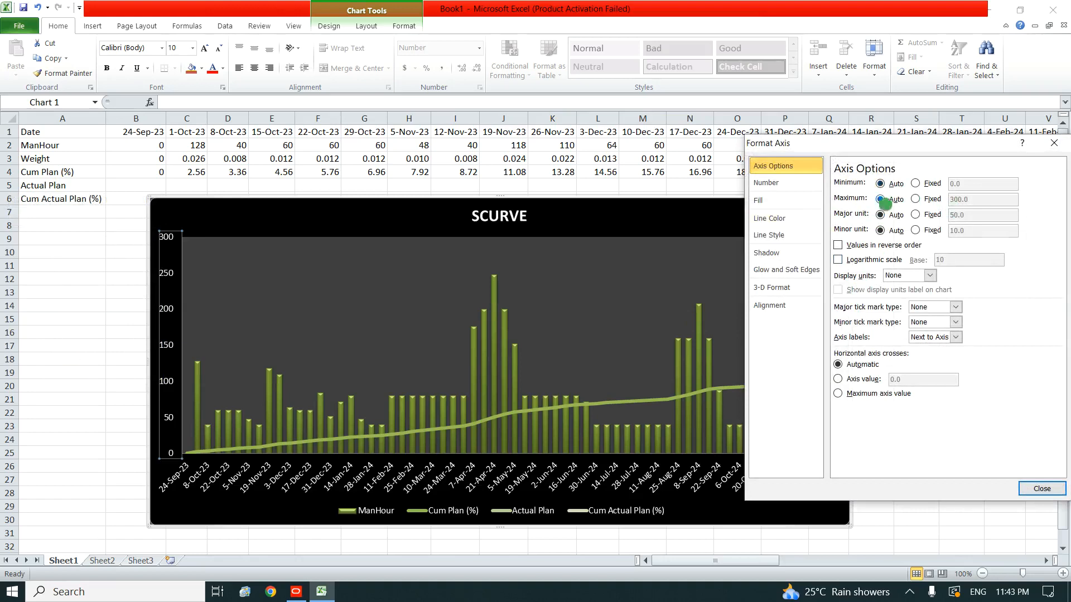
{"action": "left_click", "coordinate": [915, 198]}
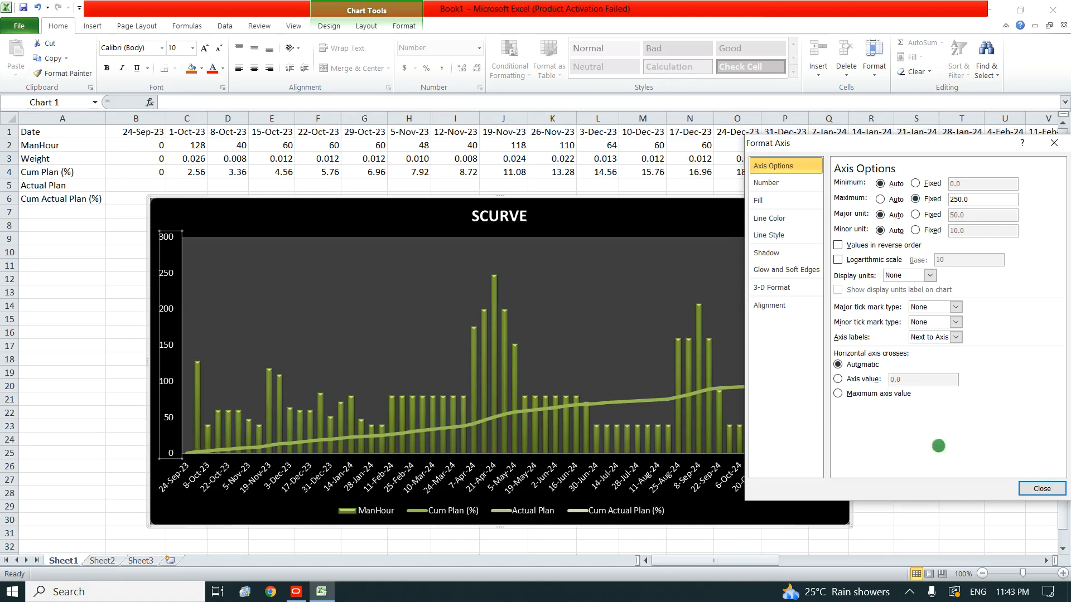
{"action": "left_click", "coordinate": [429, 304]}
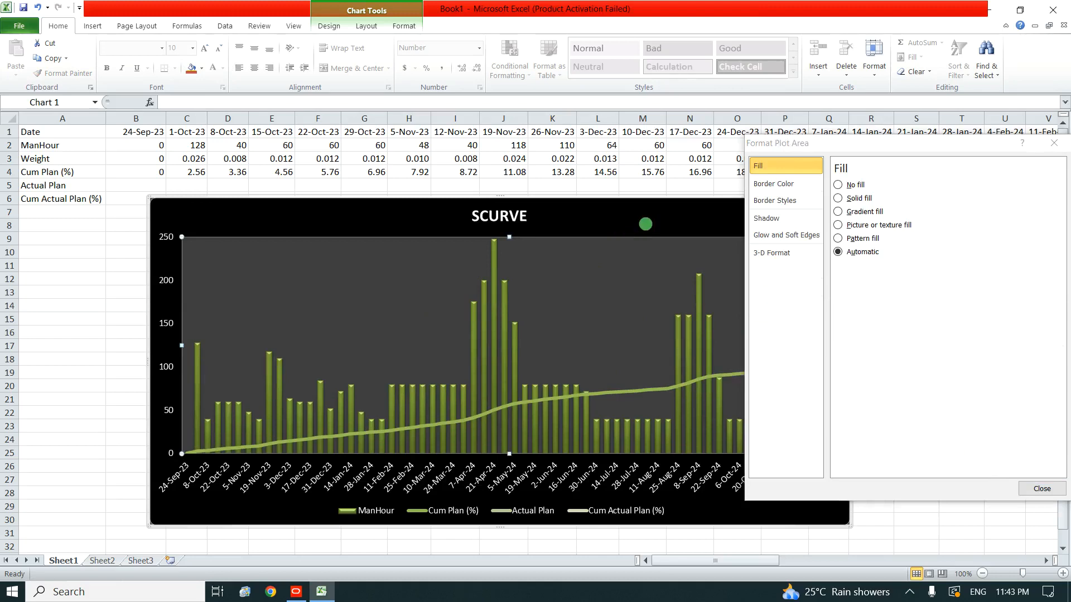
Move the chart to the sheet's edge so that it starts at column A, over rows 6 to 29
{"action": "left_click_drag", "start_coordinate": [649, 221], "coordinate": [647, 220]}
{"action": "left_click", "coordinate": [498, 207]}
{"action": "left_click_drag", "start_coordinate": [497, 207], "coordinate": [370, 201]}
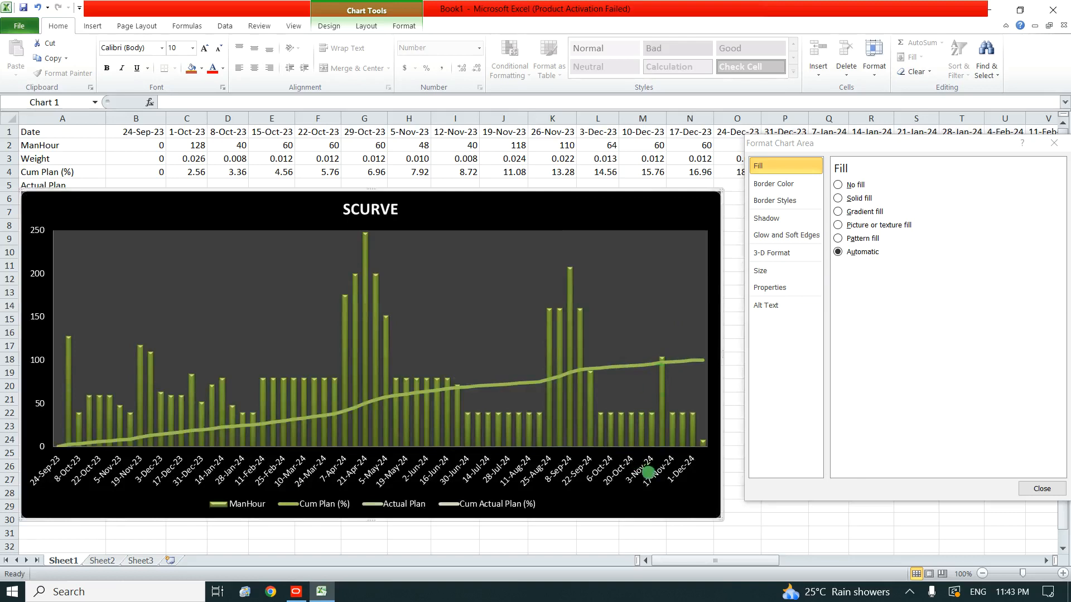
Look through the vertical axis's formatting categories, from Alignment to Axis Options, and its tick mark and label choices
{"action": "left_click", "coordinate": [37, 322]}
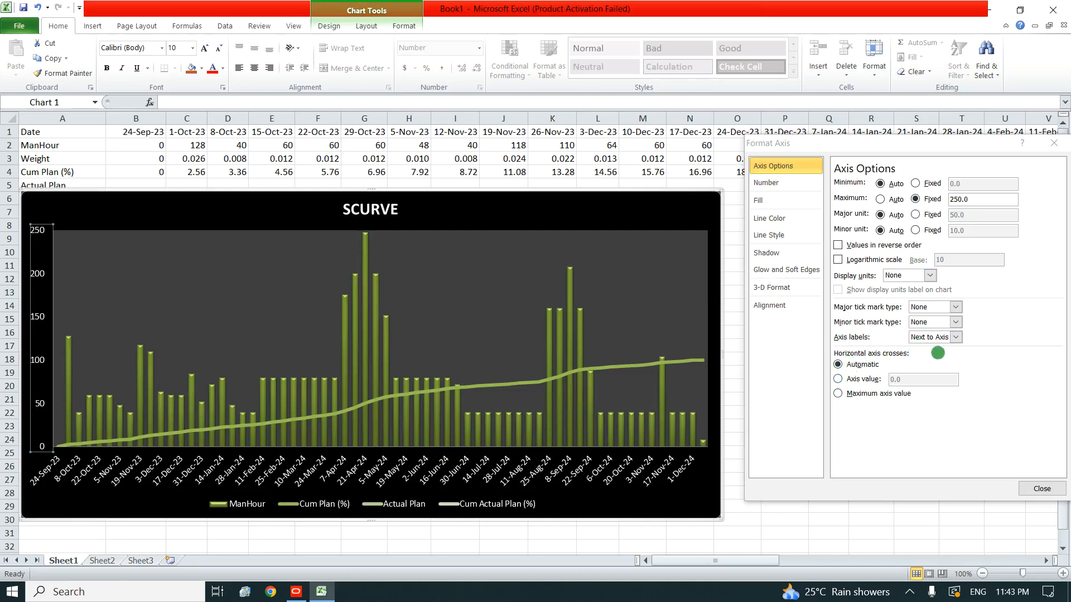
{"action": "left_click", "coordinate": [790, 305]}
{"action": "left_click", "coordinate": [794, 286]}
{"action": "left_click", "coordinate": [784, 270]}
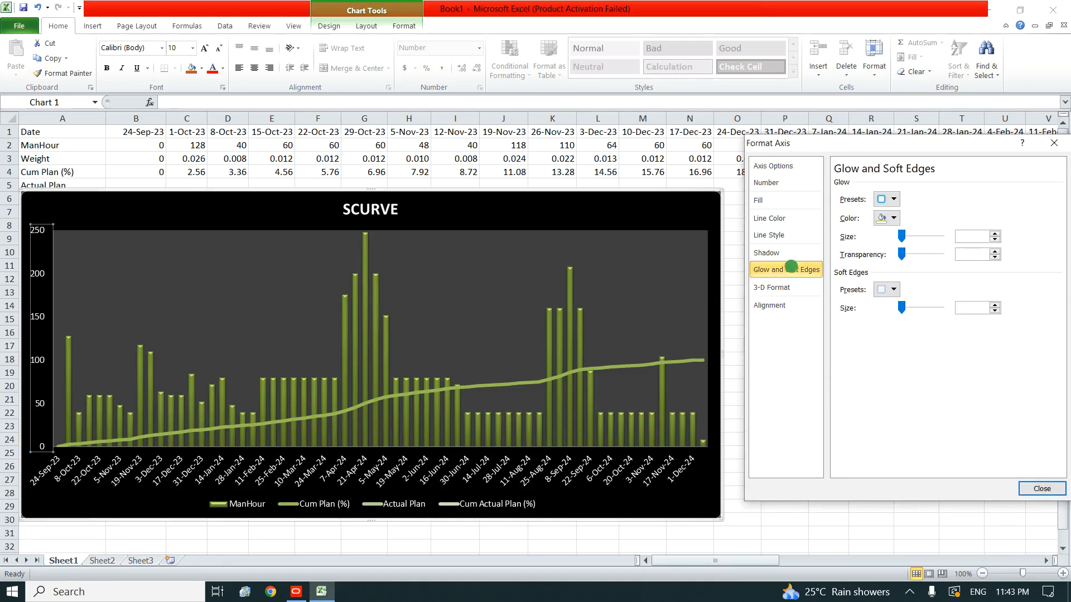
{"action": "left_click", "coordinate": [781, 253]}
{"action": "left_click", "coordinate": [787, 238]}
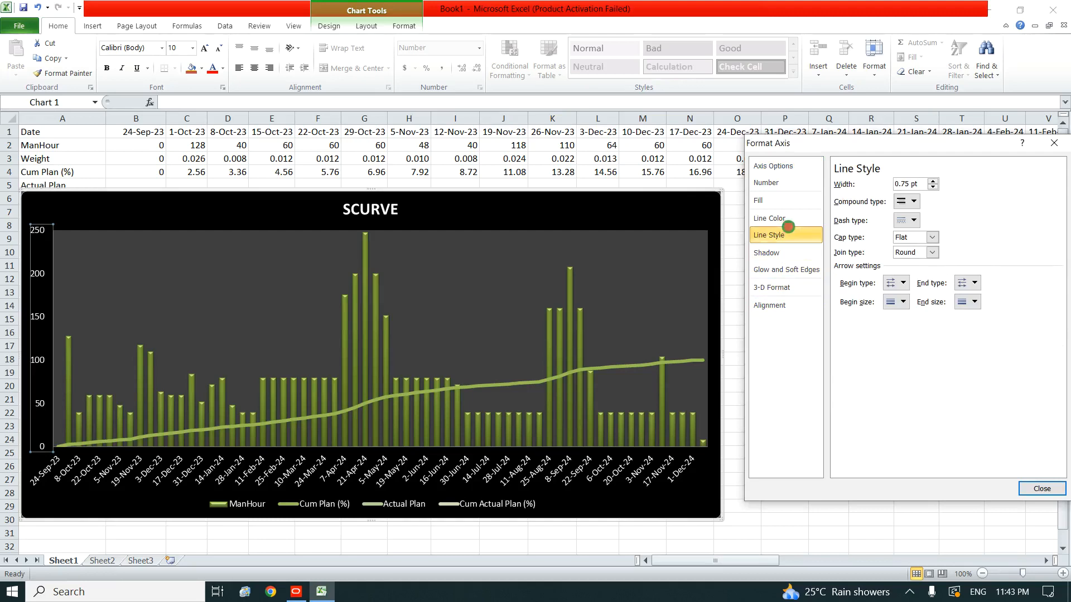
{"action": "left_click", "coordinate": [788, 225]}
{"action": "left_click", "coordinate": [786, 201]}
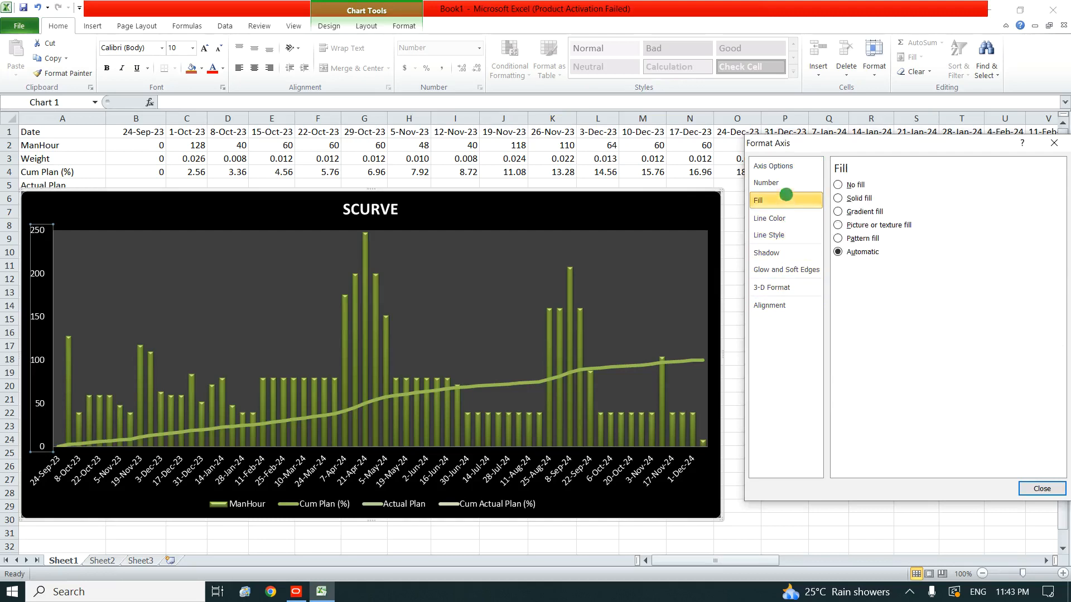
{"action": "left_click", "coordinate": [788, 184]}
{"action": "left_click", "coordinate": [792, 169]}
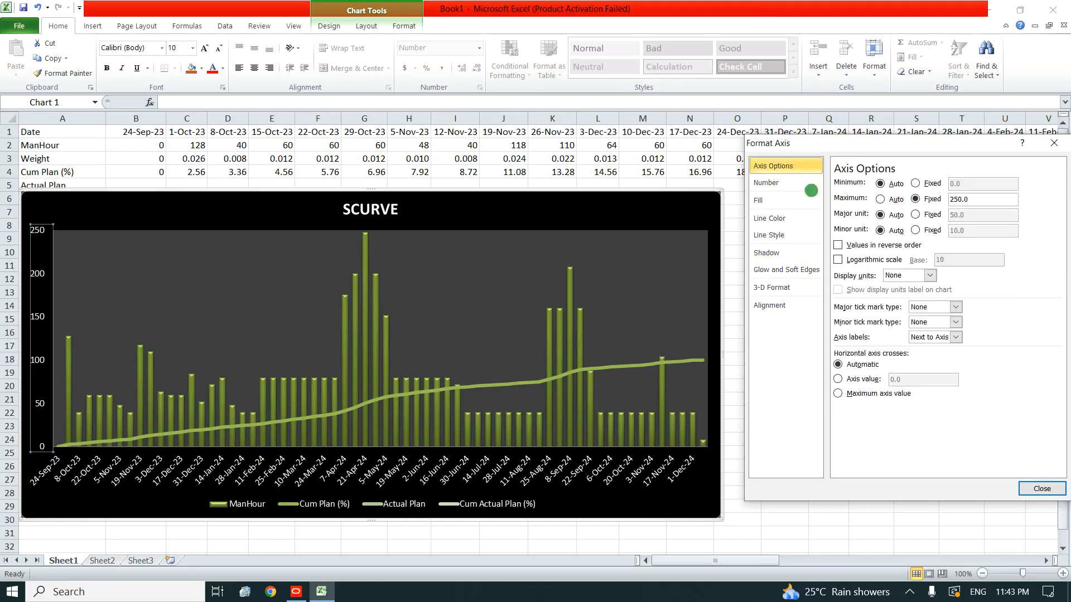
{"action": "left_click", "coordinate": [953, 336]}
{"action": "left_click", "coordinate": [955, 337]}
{"action": "left_click", "coordinate": [955, 320]}
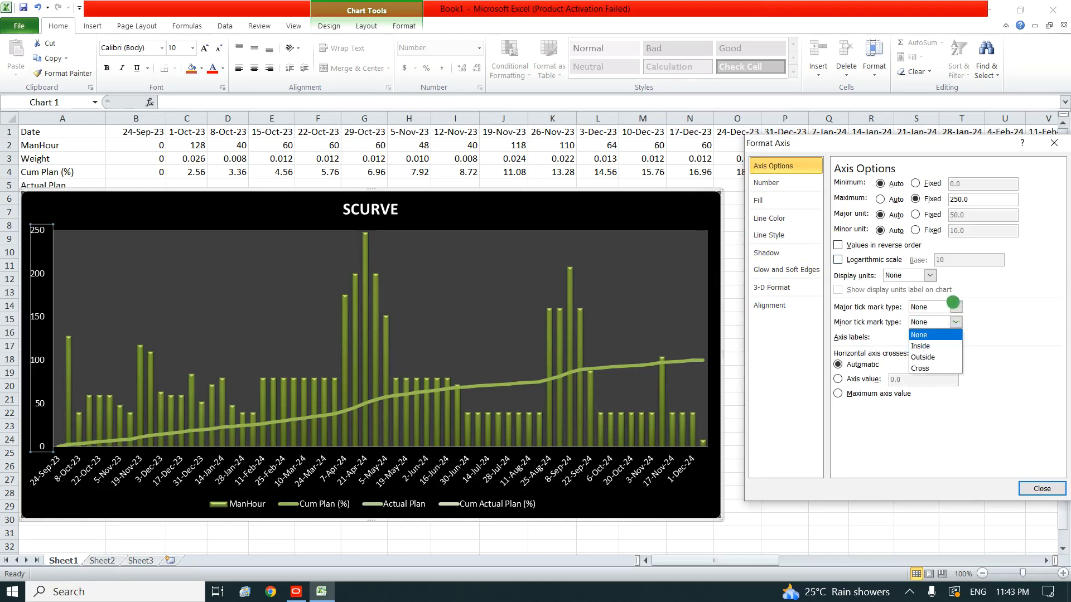
{"action": "left_click", "coordinate": [955, 305]}
{"action": "left_click", "coordinate": [945, 304]}
Review the horizontal axis's options for tick marks, labels and crossing, and close the axis formatting
{"action": "left_click", "coordinate": [609, 437]}
{"action": "left_click", "coordinate": [630, 470]}
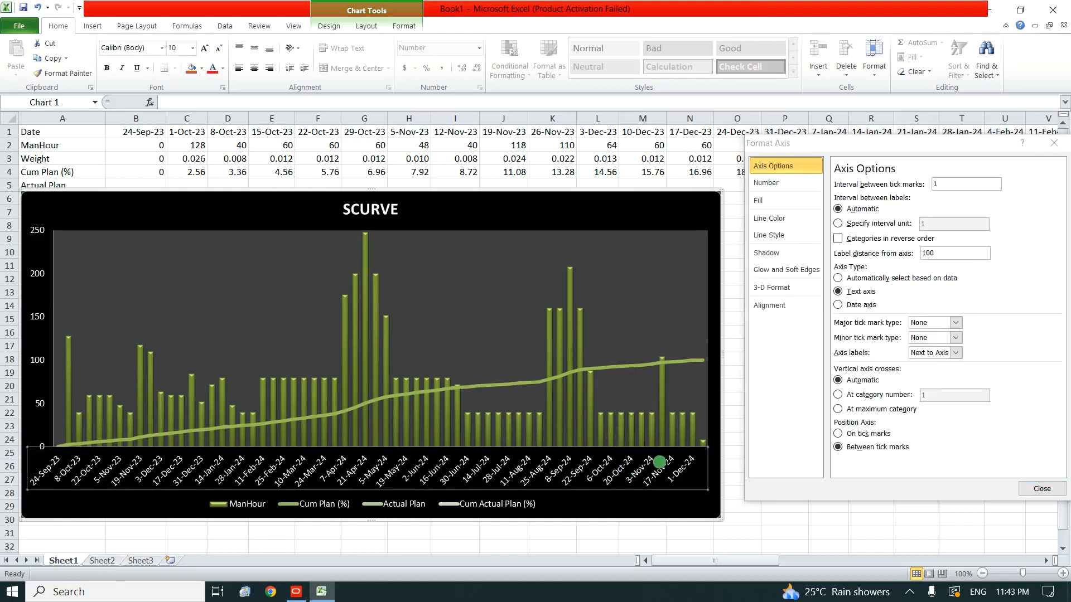
{"action": "right_click", "coordinate": [625, 467]}
{"action": "left_click", "coordinate": [594, 464]}
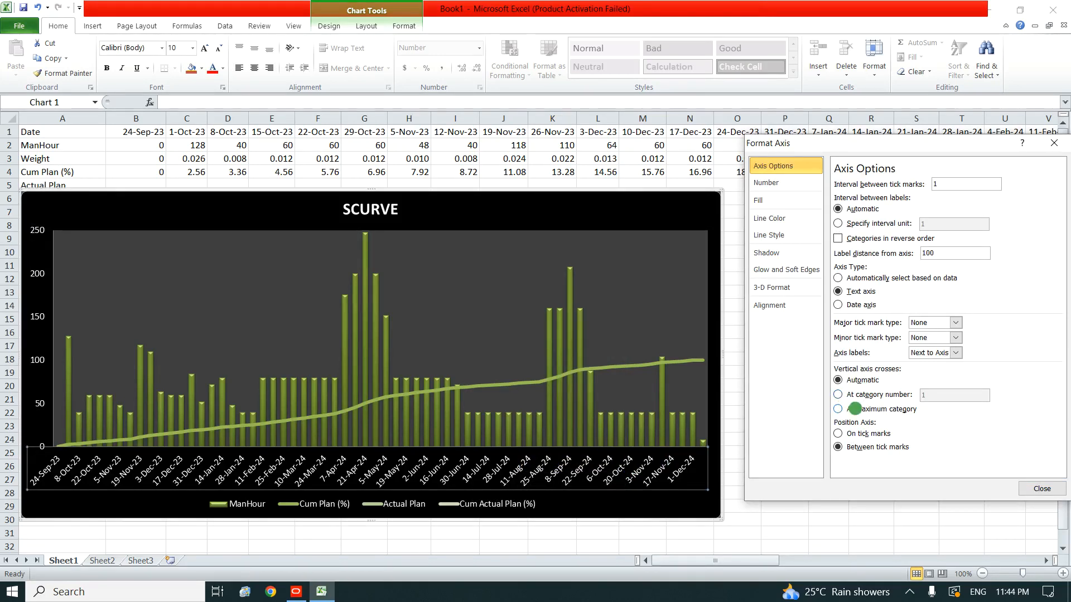
{"action": "left_click", "coordinate": [1061, 142]}
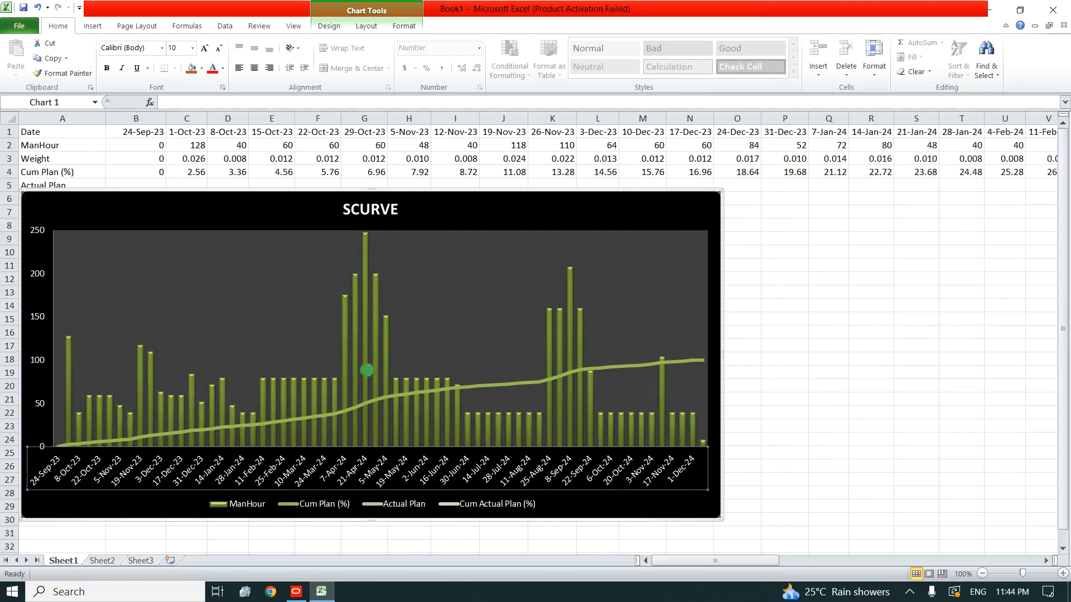
Move the chart down to row 9 and enter 0 for Actual Plan and Cum Actual Plan (%) in the 24-Sep-23 column
{"action": "left_click_drag", "start_coordinate": [272, 211], "coordinate": [299, 257]}
{"action": "left_click", "coordinate": [146, 184]}
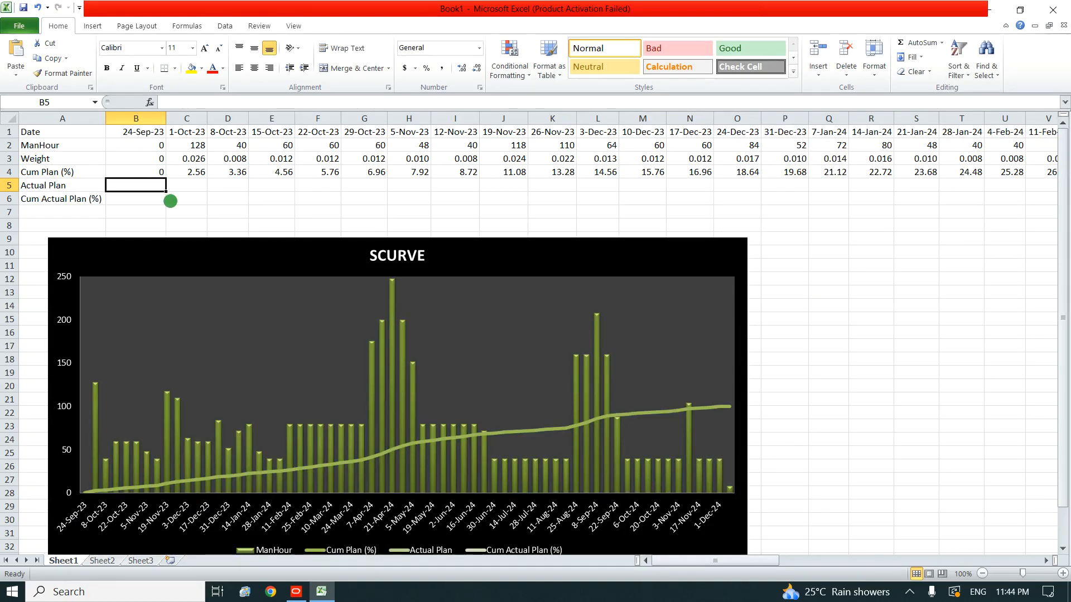
{"action": "type", "text": "0"}
{"action": "key", "text": "Return"}
{"action": "type", "text": "0"}
{"action": "key", "text": "Return"}
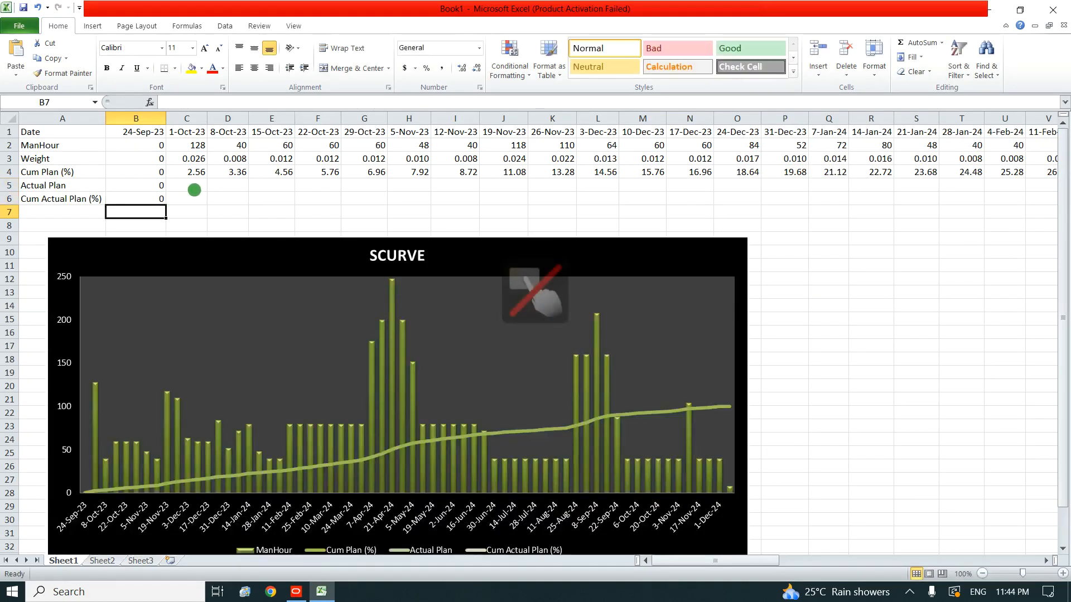
{"action": "left_click", "coordinate": [189, 184]}
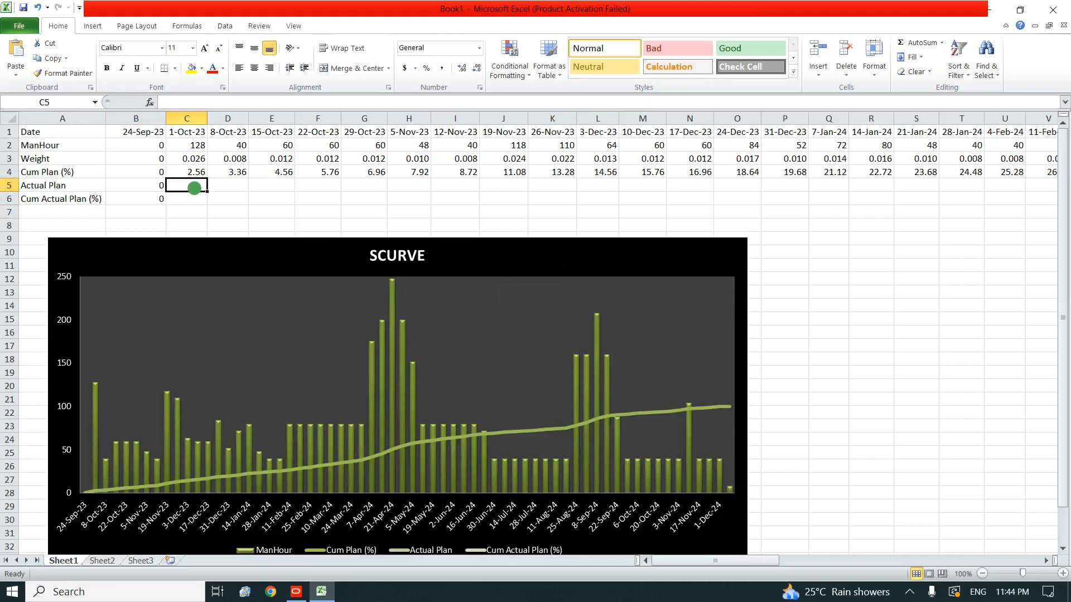
Enter Actual Plan values of 2 for 1-Oct-23 and 0.2 for 8-Oct-23
{"action": "type", "text": "2"}
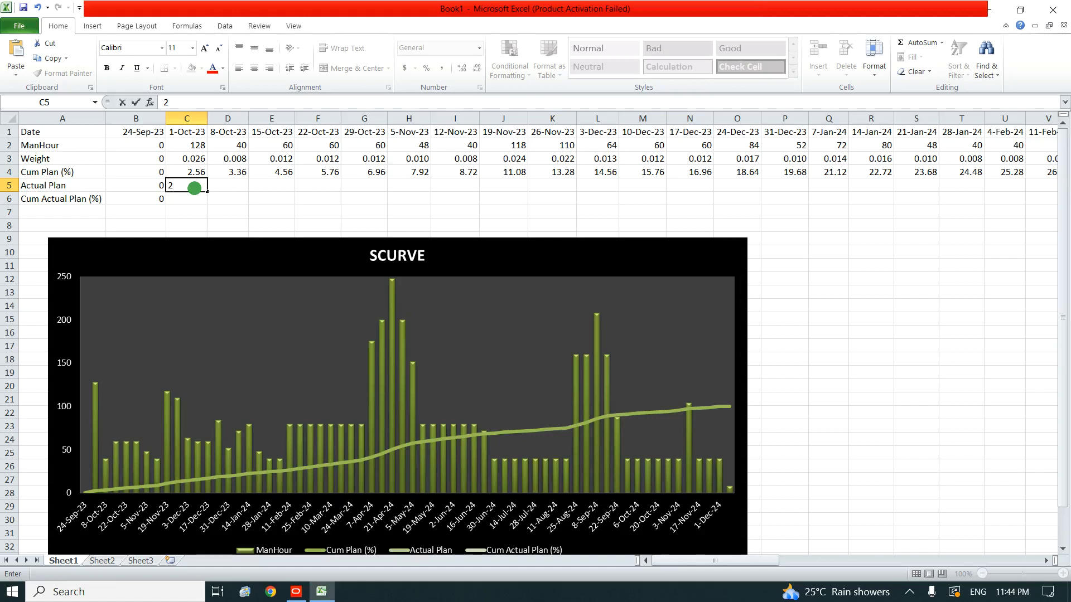
{"action": "key", "text": "Tab"}
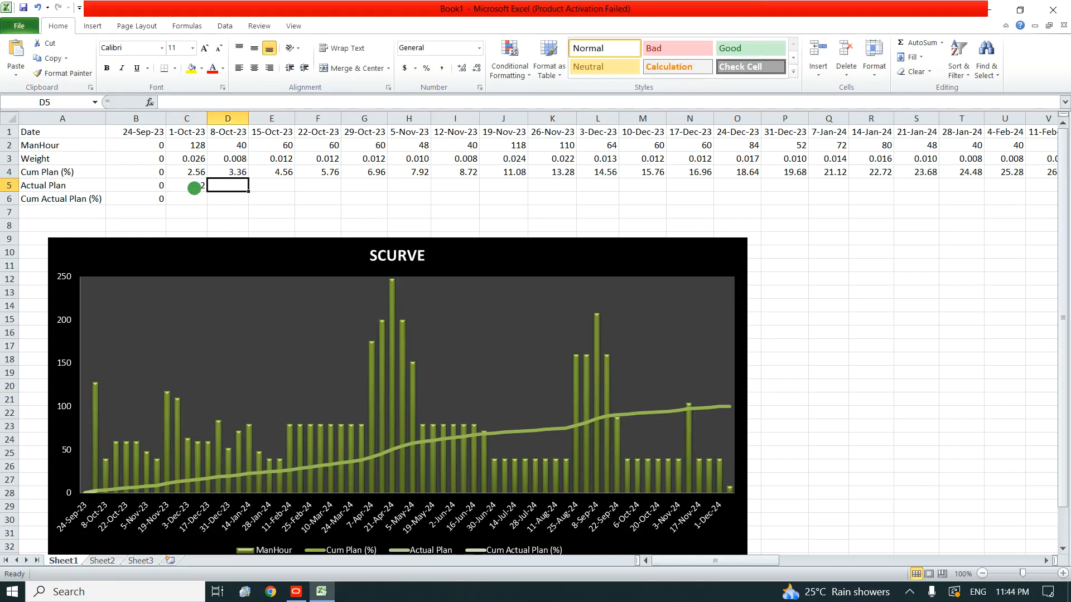
{"action": "type", "text": "."}
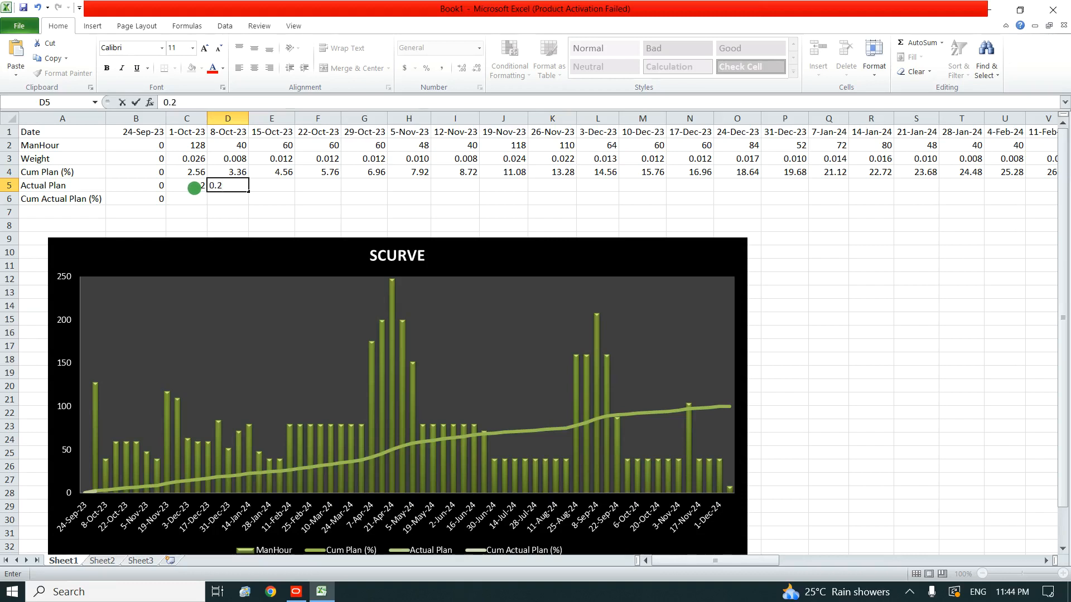
{"action": "type", "text": "2"}
{"action": "key", "text": "Return"}
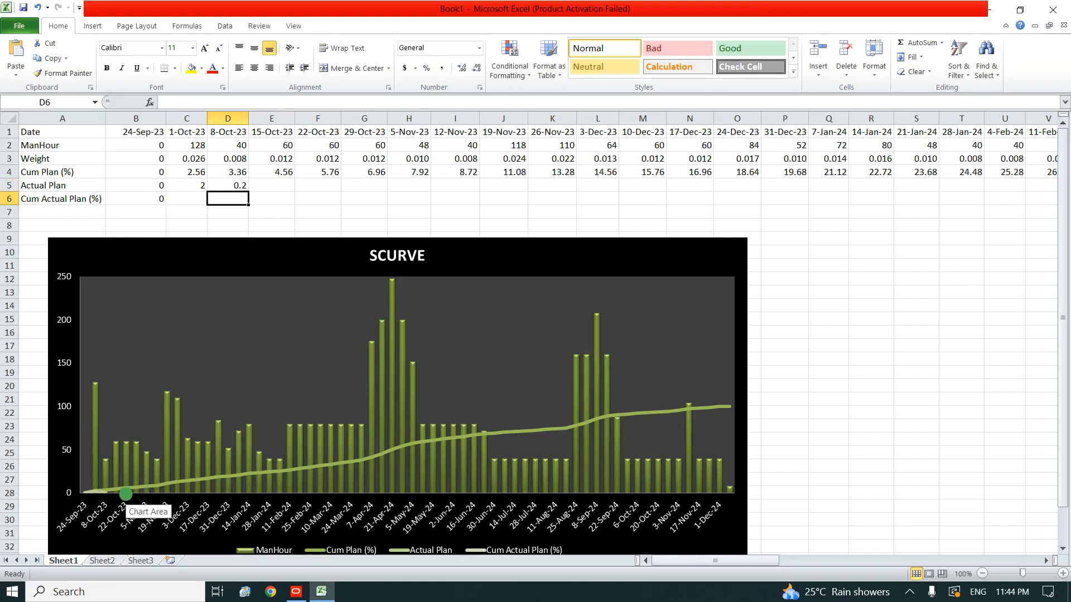
Change the Actual Plan value for 1-Oct-23 to 10
{"action": "scroll", "coordinate": [126, 493], "scroll_direction": "up", "scroll_amount": 1, "text": "ctrl"}
{"action": "scroll", "coordinate": [133, 489], "scroll_direction": "down", "scroll_amount": 2}
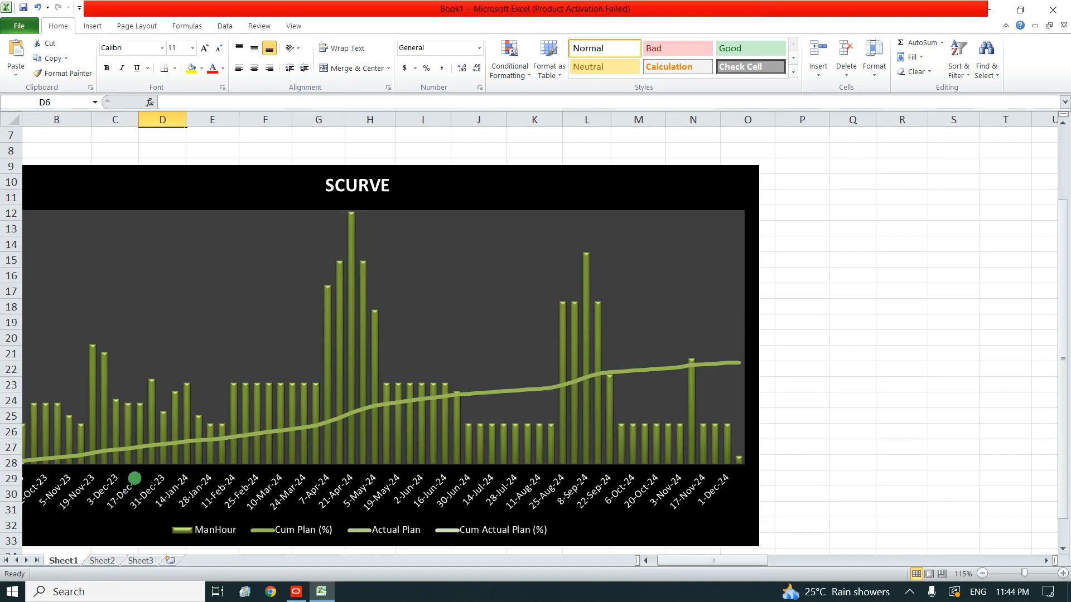
{"action": "scroll", "coordinate": [128, 474], "scroll_direction": "up", "scroll_amount": 2}
{"action": "scroll", "coordinate": [128, 474], "scroll_direction": "down", "scroll_amount": 2, "text": "ctrl"}
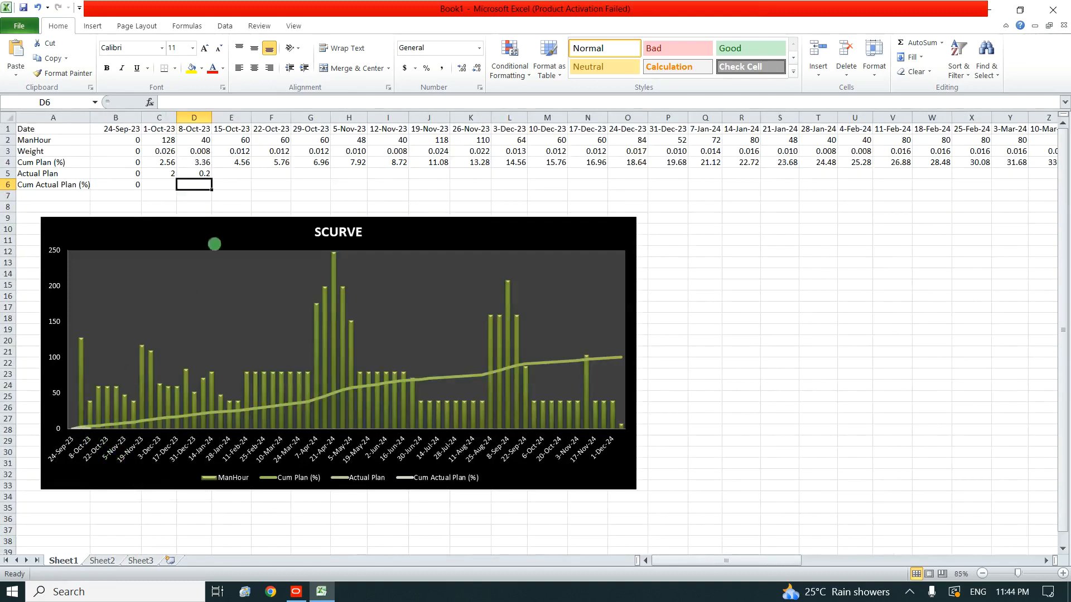
{"action": "left_click", "coordinate": [159, 172]}
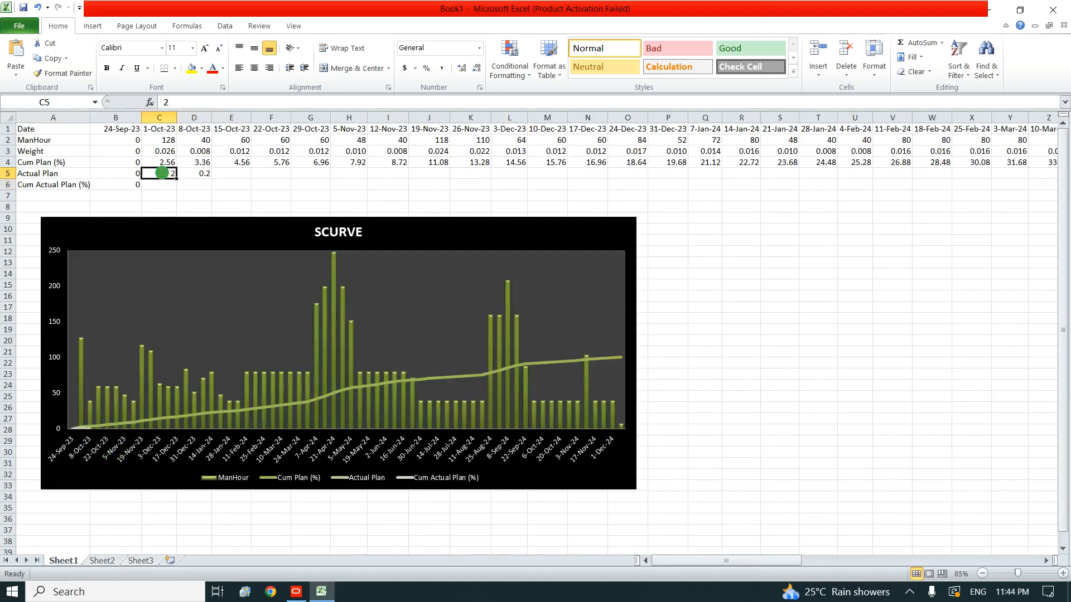
{"action": "type", "text": "1"}
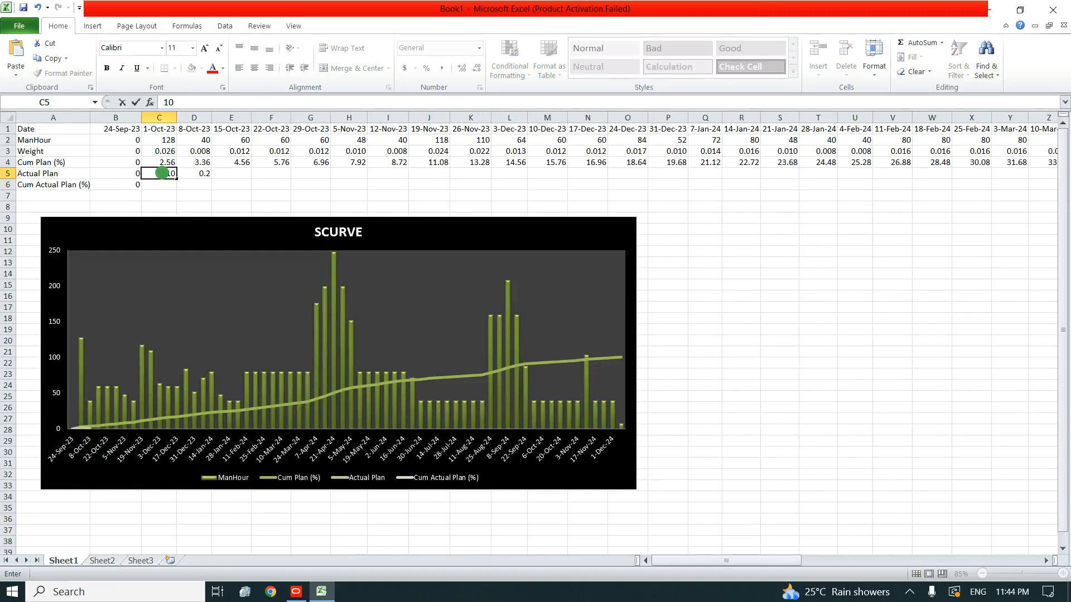
{"action": "type", "text": "0"}
{"action": "key", "text": "Return"}
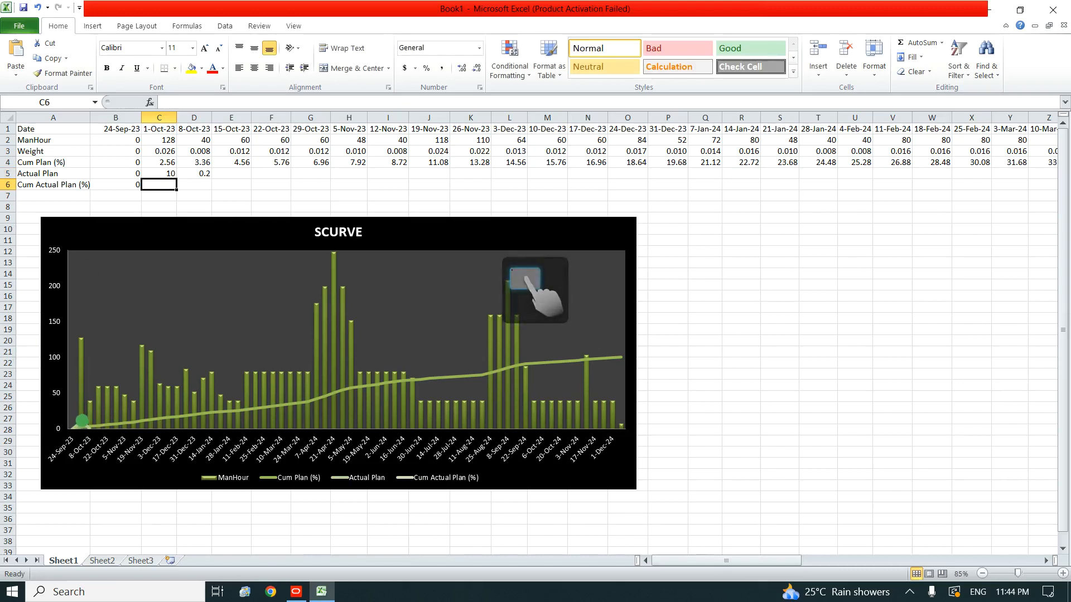
{"action": "left_click", "coordinate": [82, 423]}
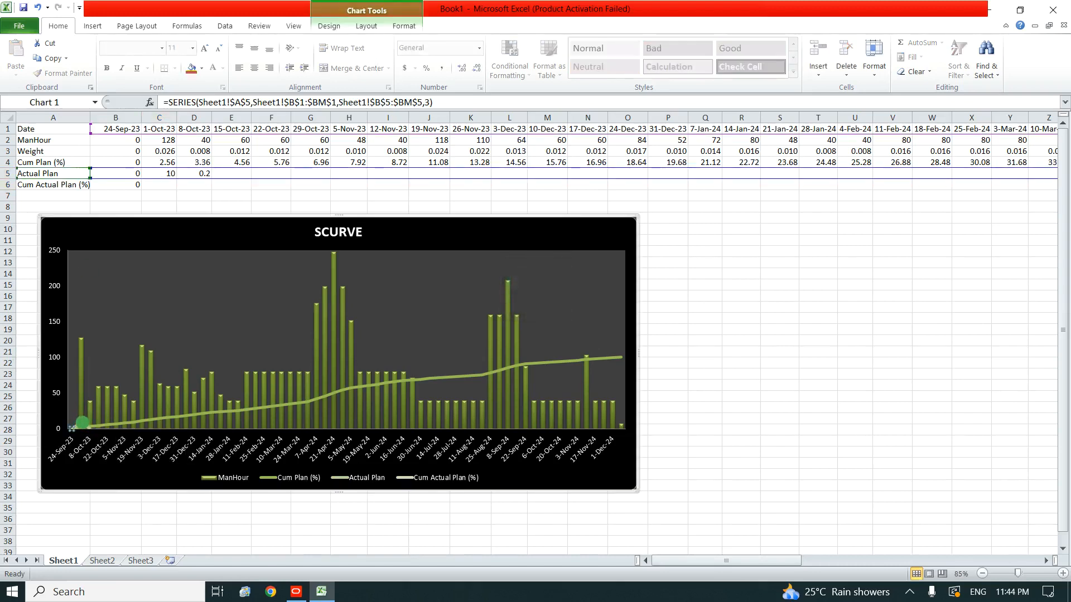
{"action": "left_click", "coordinate": [77, 422]}
{"action": "left_click", "coordinate": [78, 423]}
{"action": "double_click", "coordinate": [346, 481]}
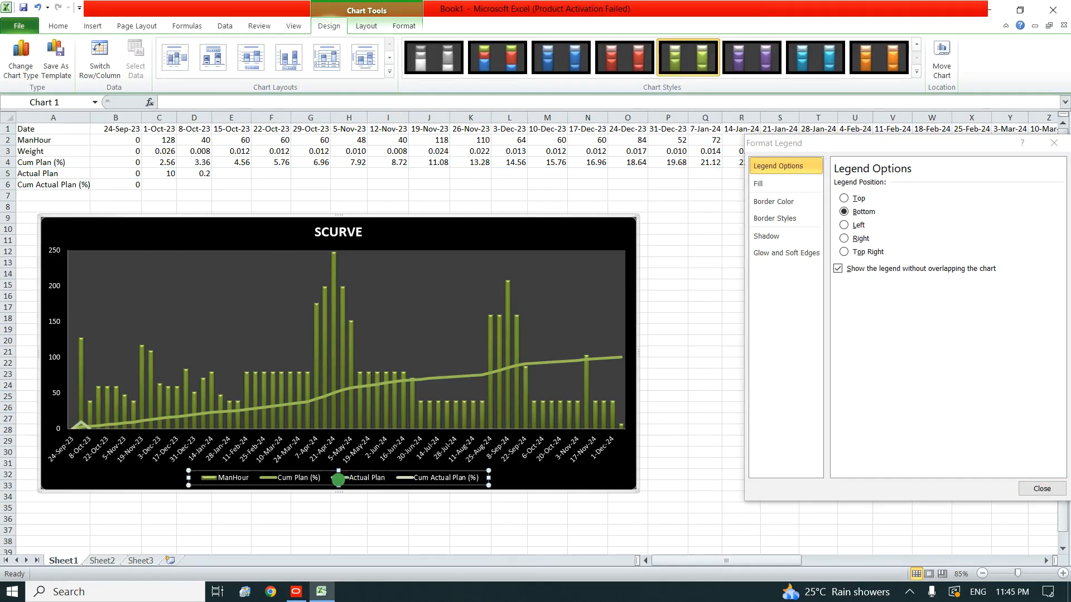
Change the Actual Plan value for 8-Oct-23 to 12
{"action": "left_click", "coordinate": [194, 173]}
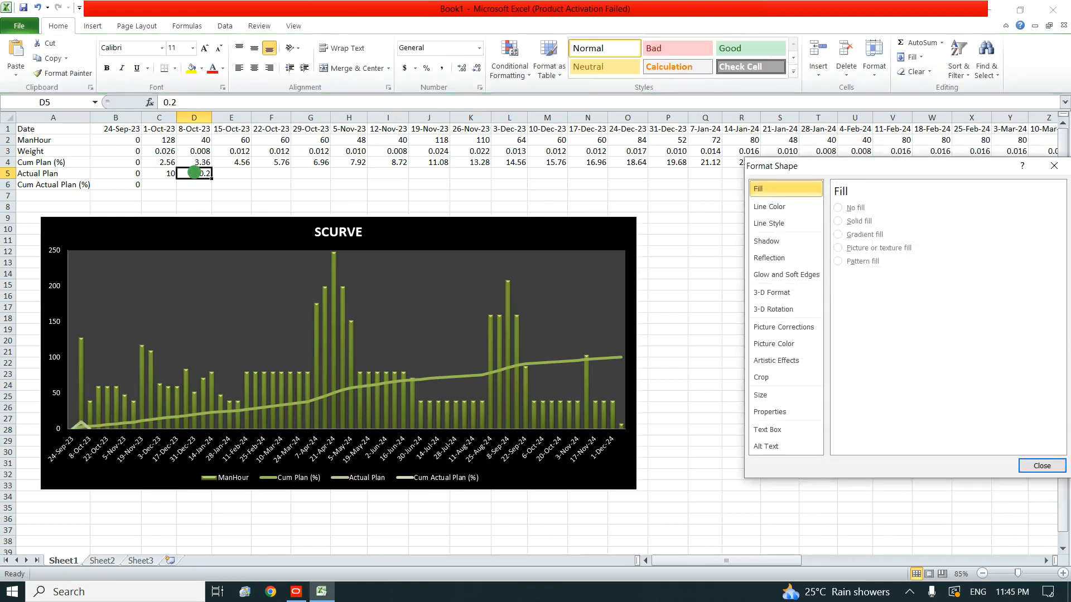
{"action": "left_click", "coordinate": [200, 170]}
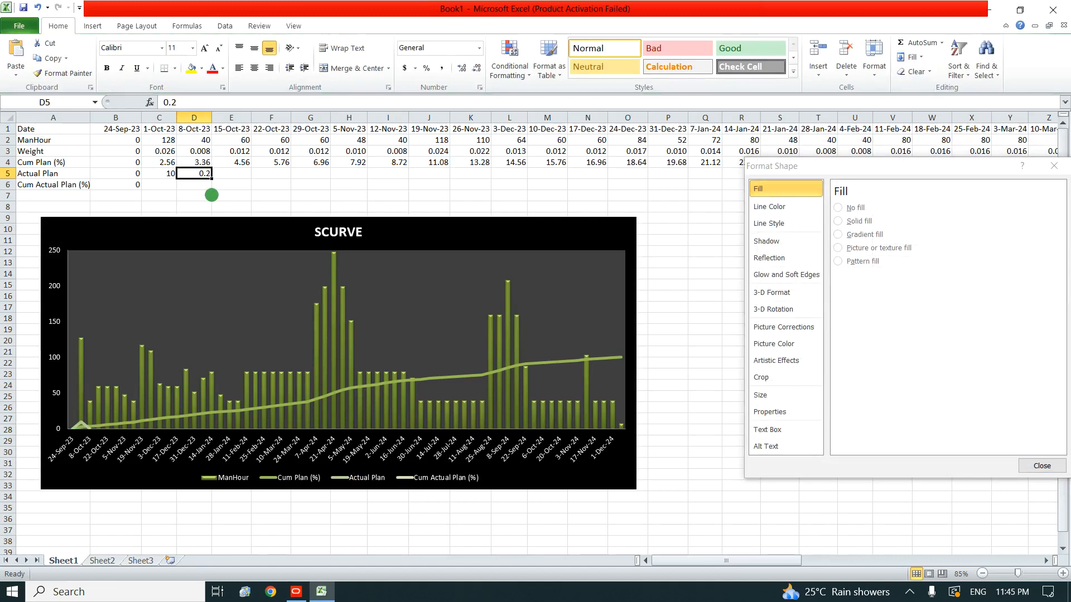
{"action": "type", "text": "12"}
{"action": "key", "text": "Return"}
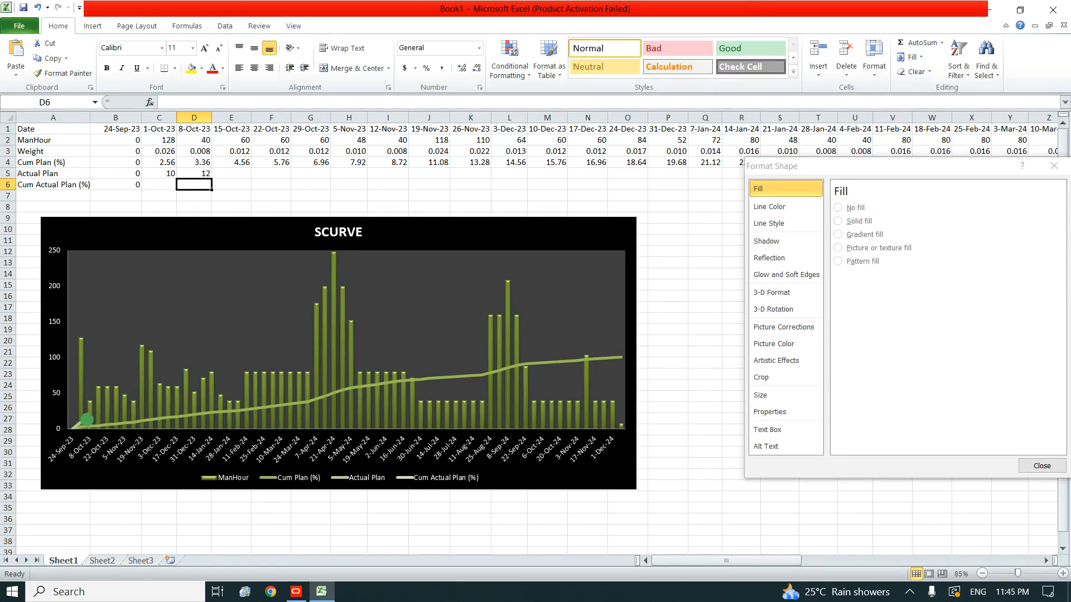
Delete the Actual Plan line series from the SCURVE chart
{"action": "left_click", "coordinate": [85, 421]}
{"action": "left_click", "coordinate": [84, 421]}
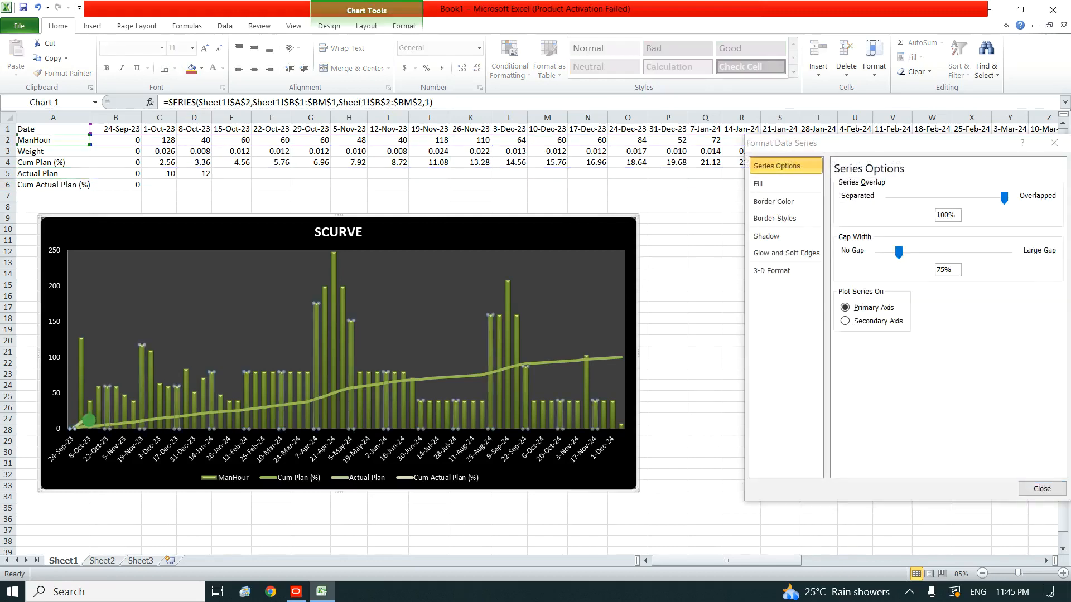
{"action": "left_click", "coordinate": [85, 421]}
{"action": "left_click", "coordinate": [86, 422]}
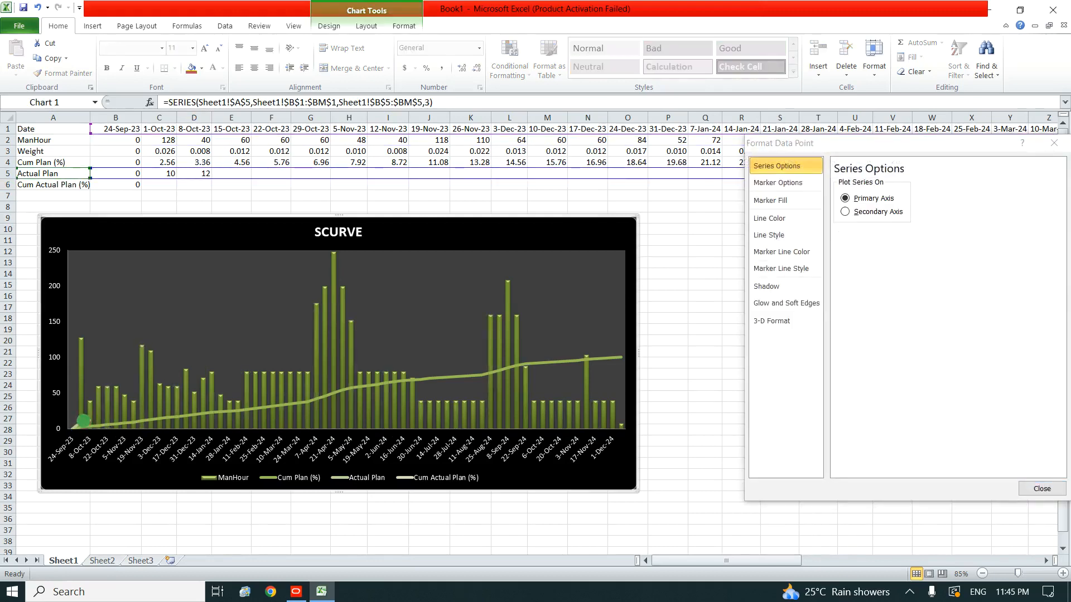
{"action": "left_click", "coordinate": [76, 427]}
{"action": "left_click", "coordinate": [74, 426]}
{"action": "right_click", "coordinate": [87, 421]}
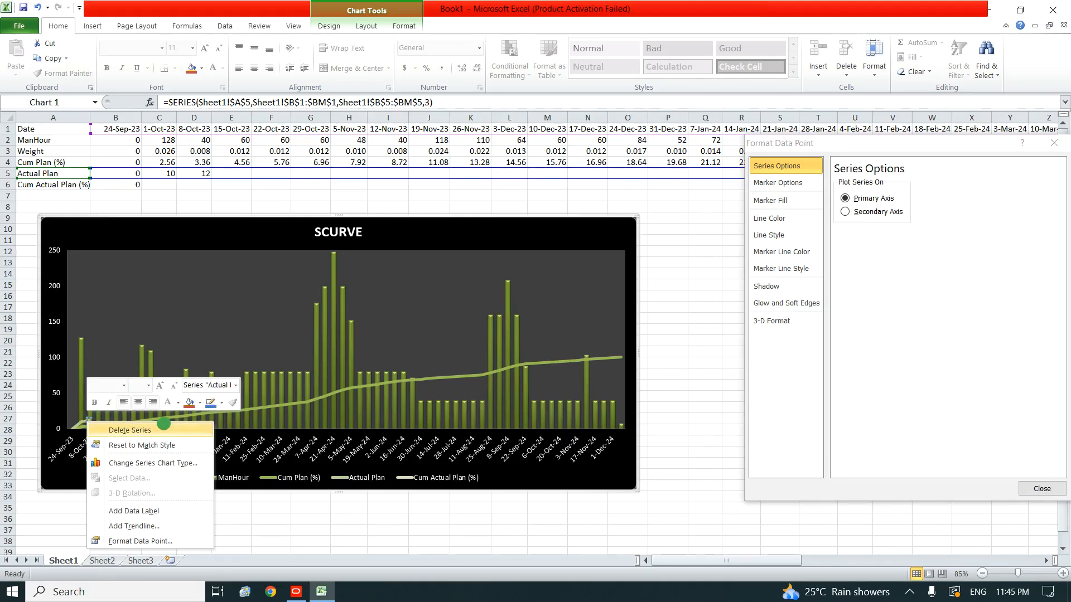
{"action": "left_click", "coordinate": [163, 425]}
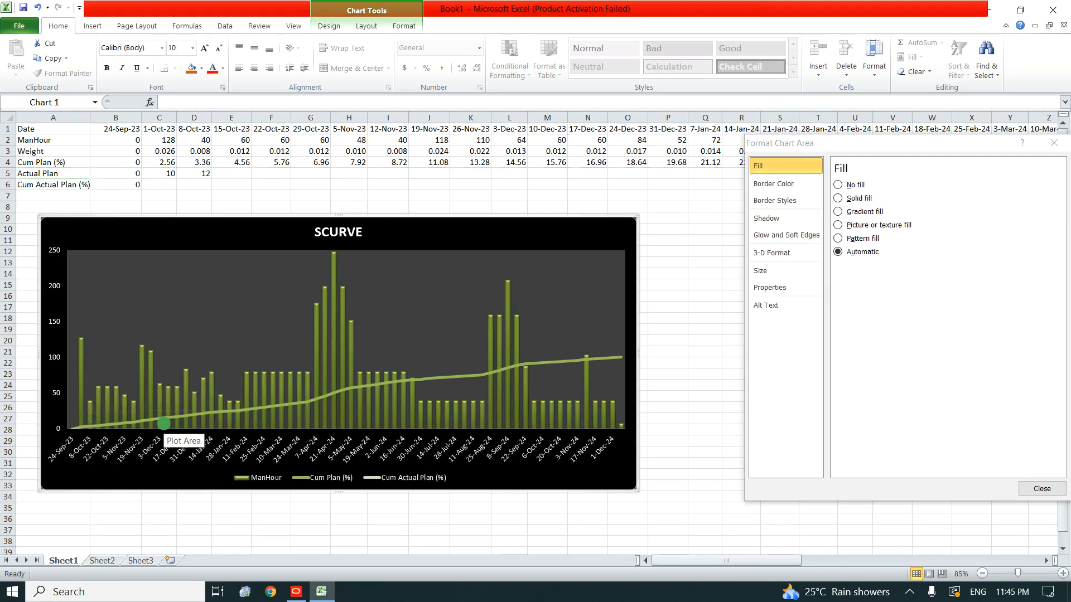
Close the chart formatting dialog and enter the formula =B6+C5*100 for Cum Actual Plan (%) in the 1-Oct-23 column
{"action": "left_click", "coordinate": [167, 180]}
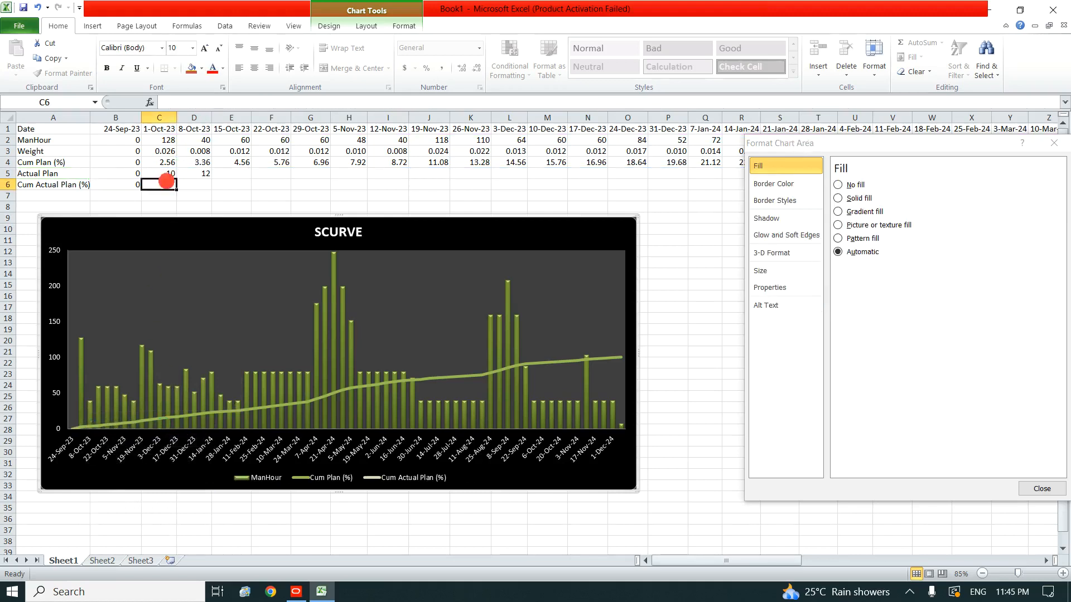
{"action": "left_click", "coordinate": [1053, 167]}
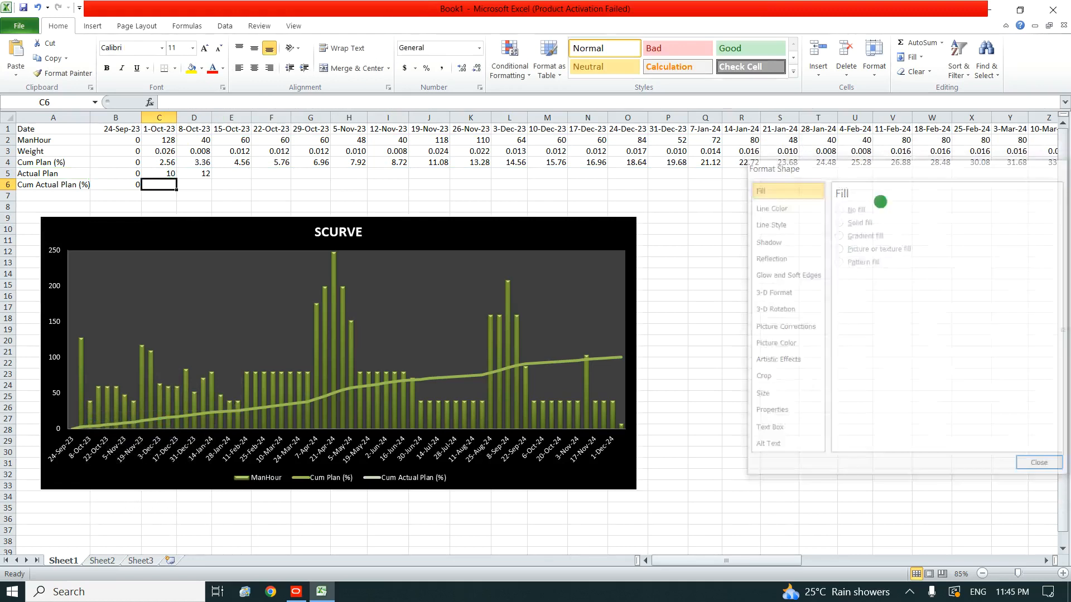
{"action": "type", "text": "="}
{"action": "left_click", "coordinate": [127, 185]}
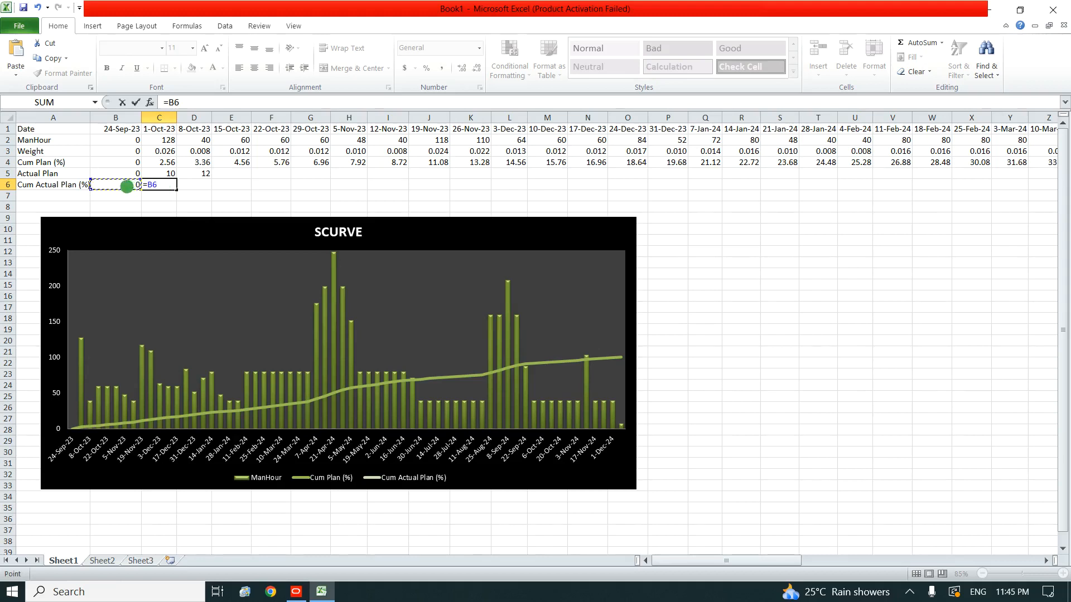
{"action": "type", "text": "+"}
{"action": "left_click", "coordinate": [165, 176]}
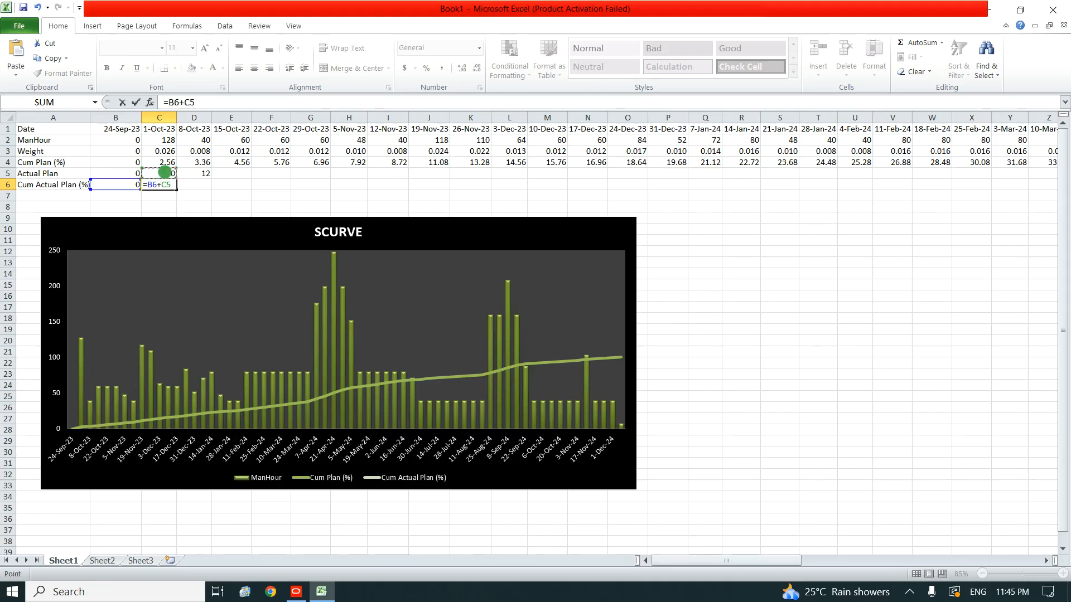
{"action": "type", "text": "*100"}
{"action": "key", "text": "Return"}
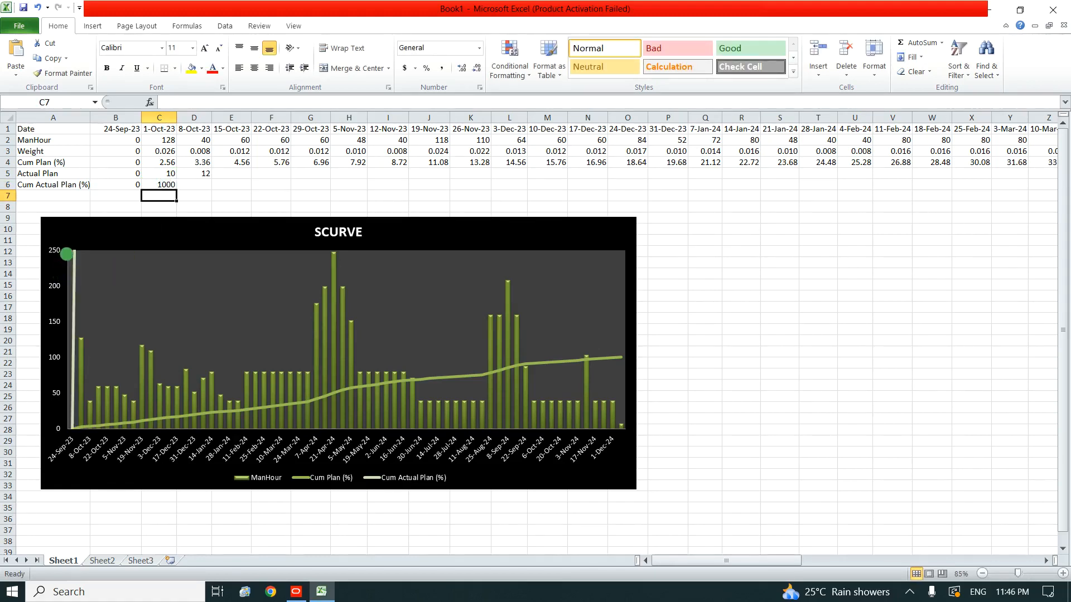
Set the Actual Plan value for 1-Oct-23 to 0
{"action": "left_click", "coordinate": [164, 180]}
{"action": "left_click", "coordinate": [172, 171]}
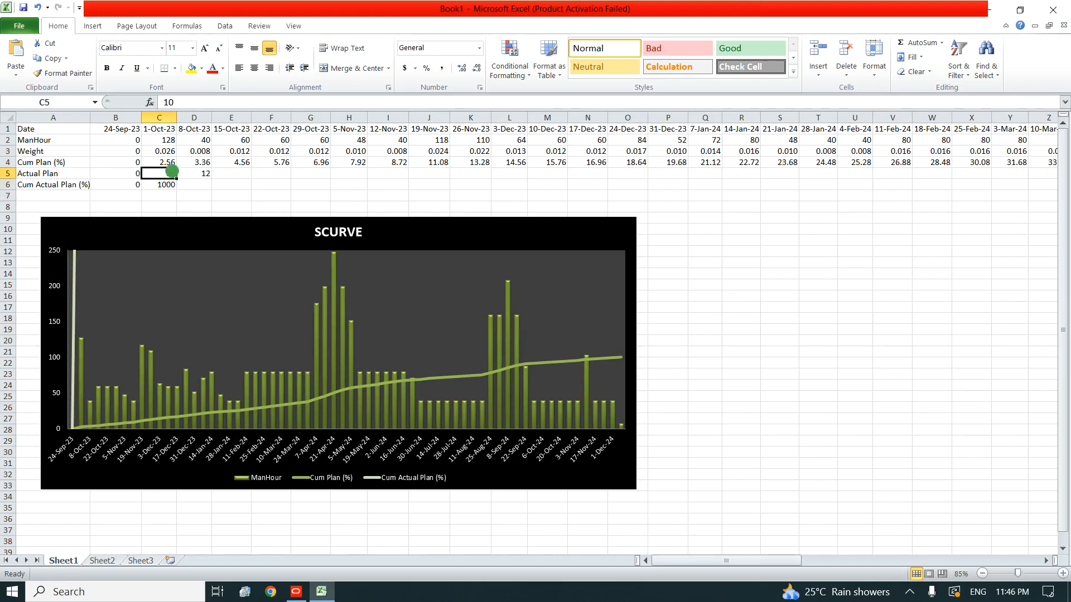
{"action": "type", "text": "."}
{"action": "type", "text": "0"}
{"action": "key", "text": "Return"}
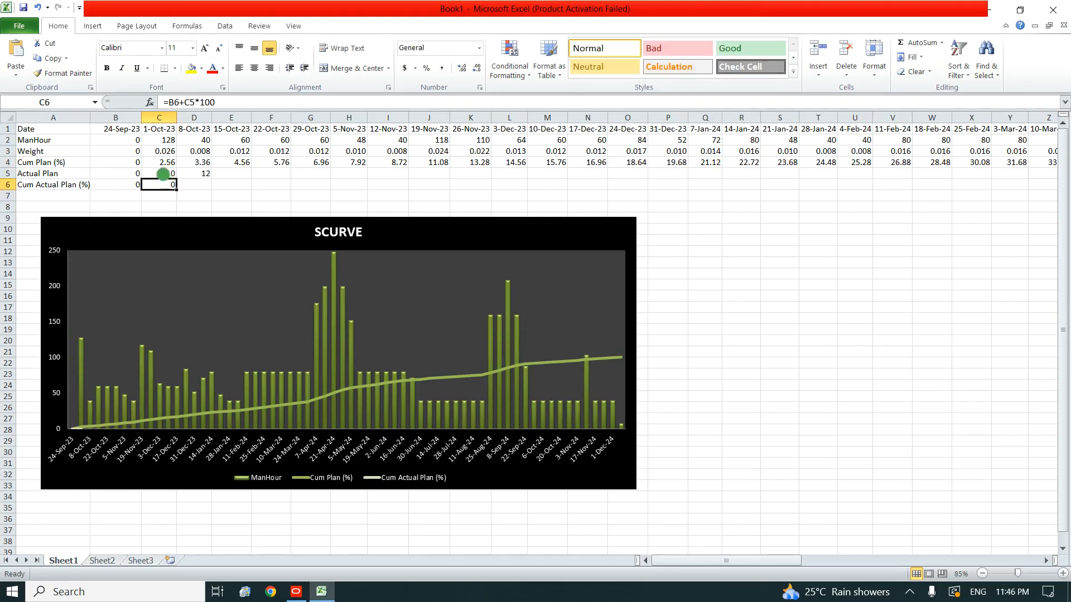
Format the Actual Plan row from 24-Sep-23 through 27-Oct-24 to two decimal places
{"action": "left_click", "coordinate": [163, 173]}
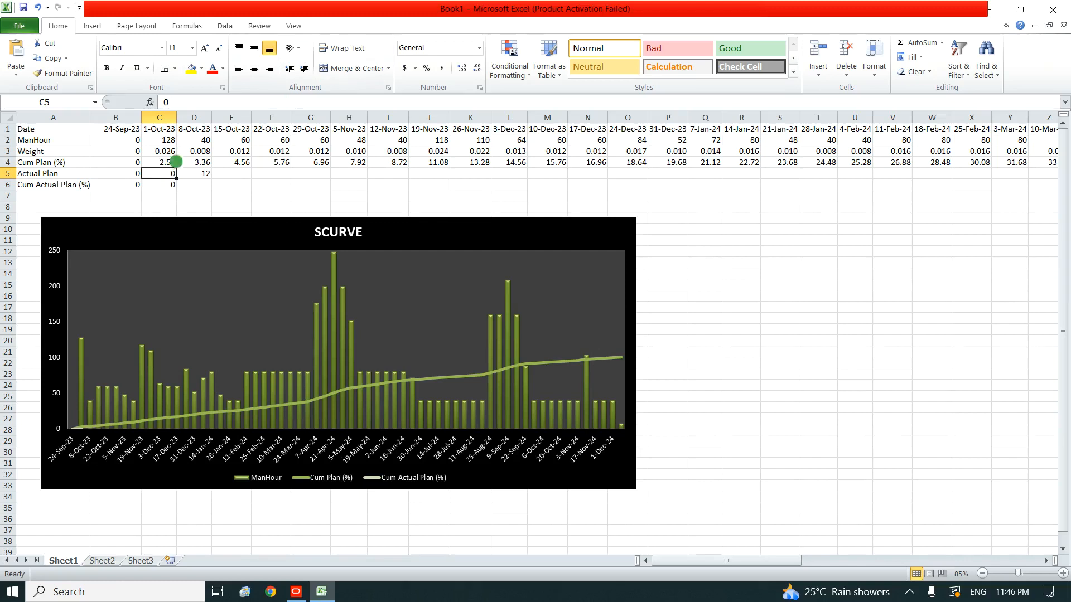
{"action": "left_click_drag", "start_coordinate": [117, 177], "coordinate": [1016, 176]}
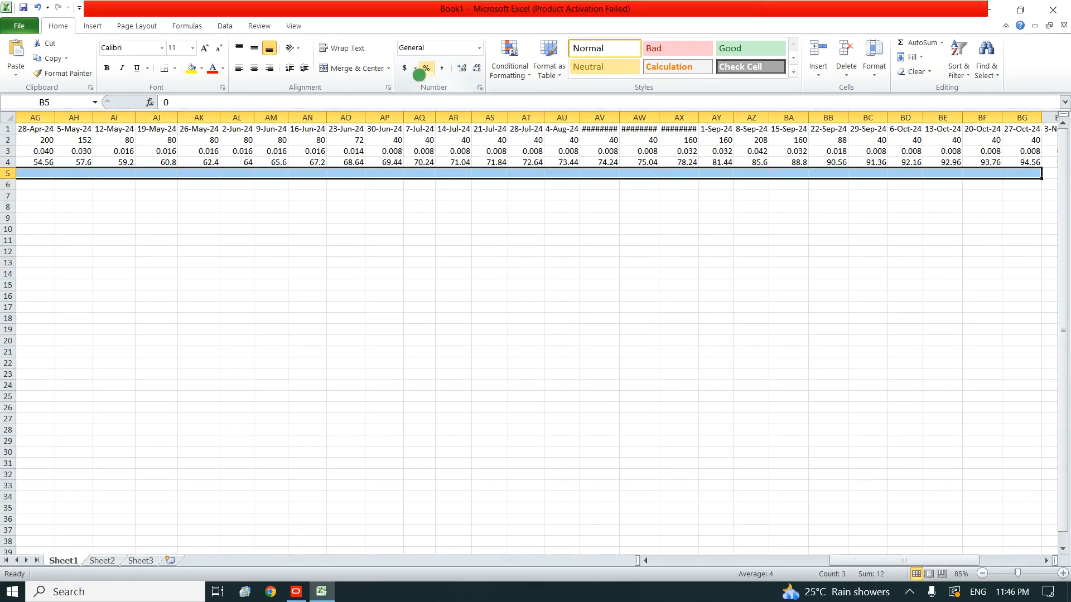
{"action": "left_click", "coordinate": [461, 69]}
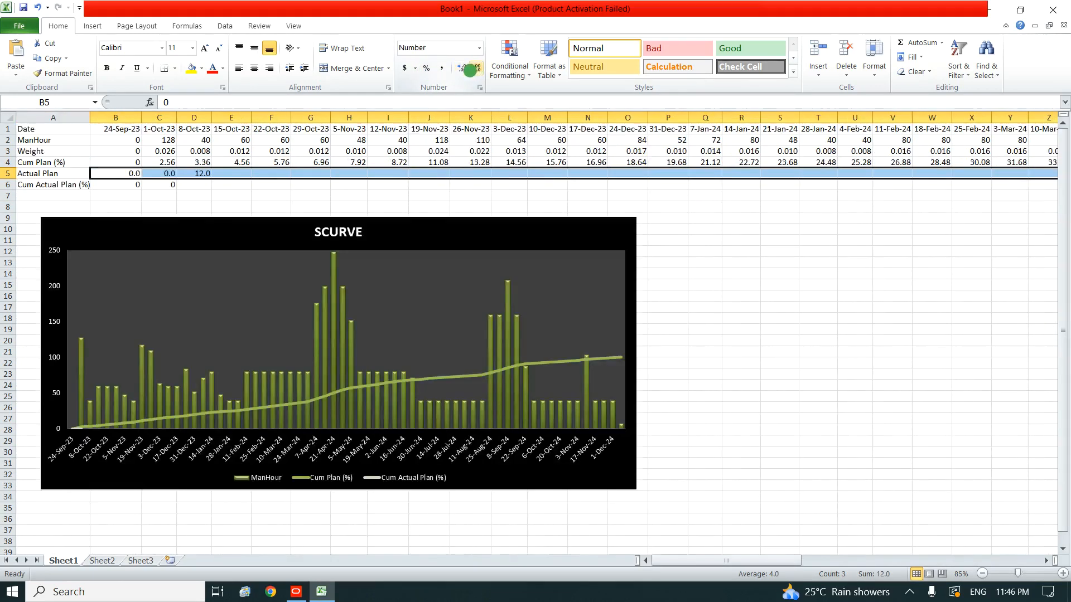
{"action": "left_click", "coordinate": [463, 69]}
{"action": "left_click", "coordinate": [696, 239]}
Copy the Cum Actual Plan (%) formula from the 1-Oct-23 column into the 8-Oct-23 column
{"action": "left_click", "coordinate": [168, 173]}
{"action": "left_click", "coordinate": [171, 187]}
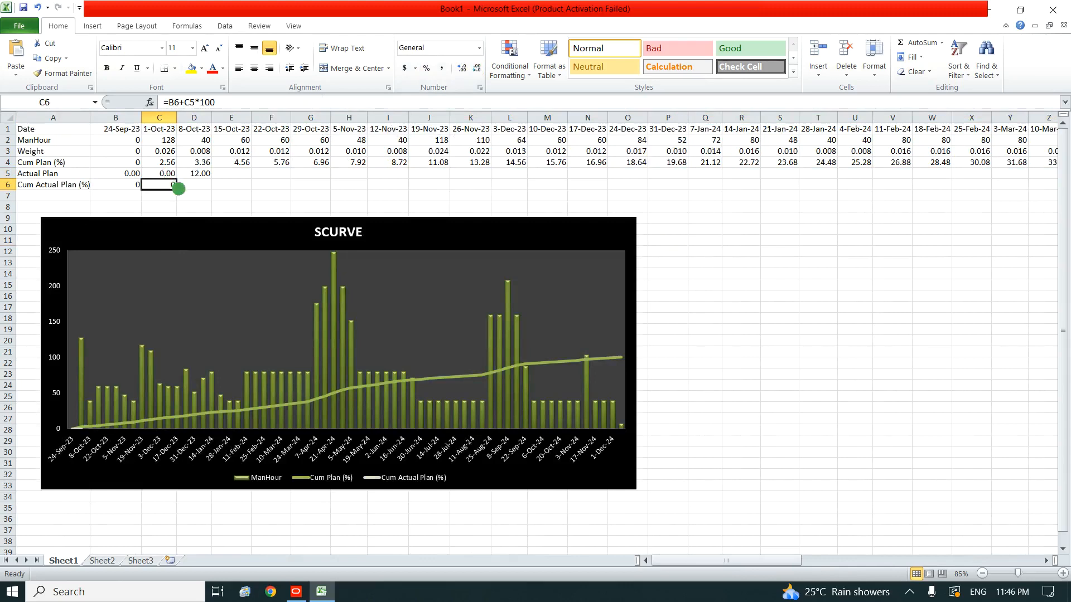
{"action": "left_click_drag", "start_coordinate": [178, 188], "coordinate": [208, 187]}
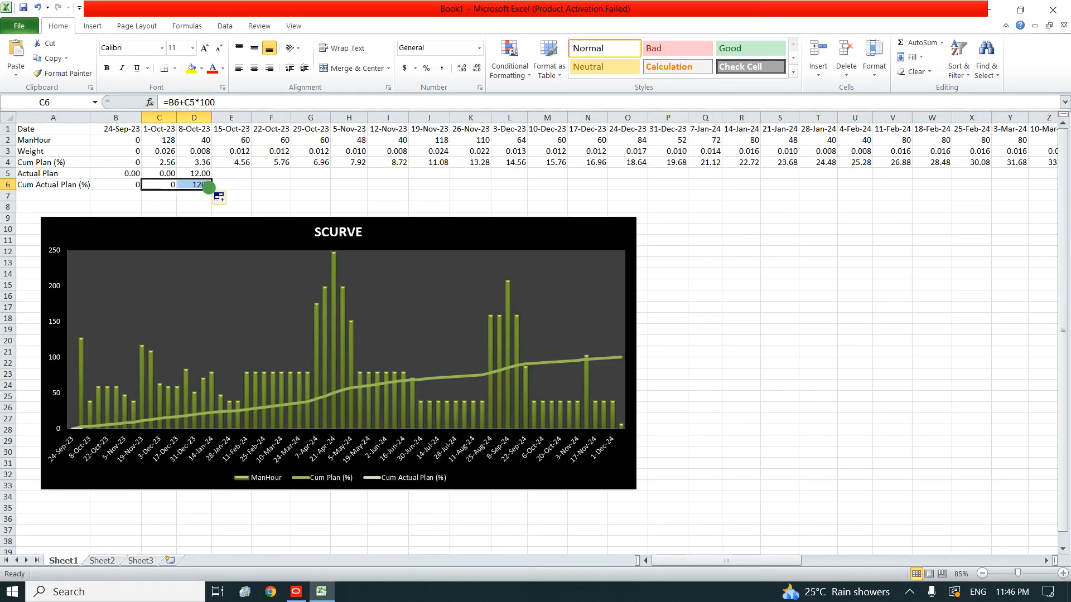
Set the Actual Plan values to 0.03 for 1-Oct-23 and 0.3 for 8-Oct-23
{"action": "left_click", "coordinate": [163, 173]}
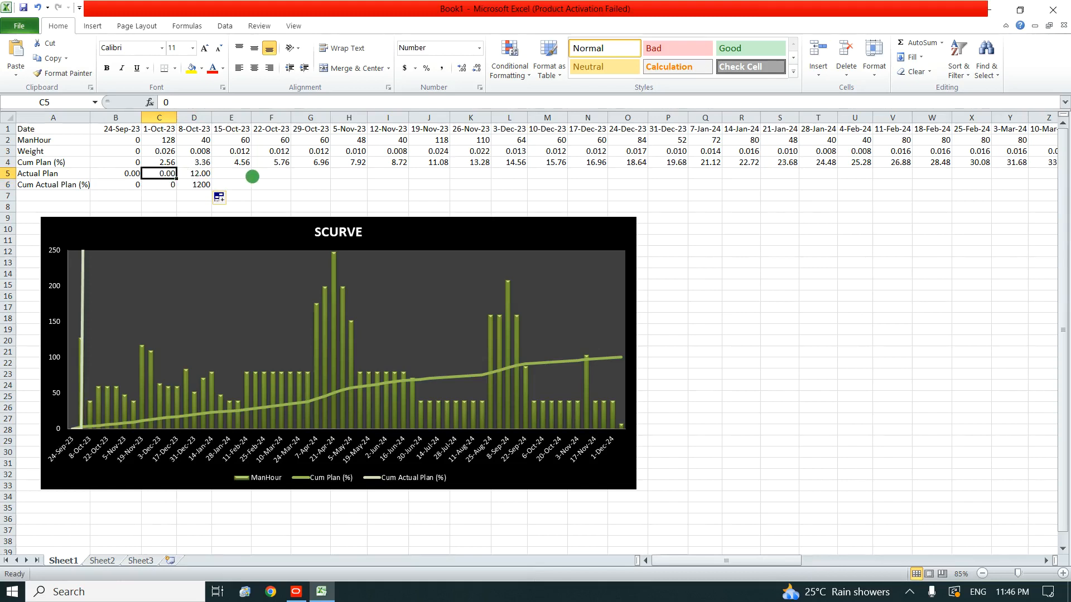
{"action": "type", "text": "."}
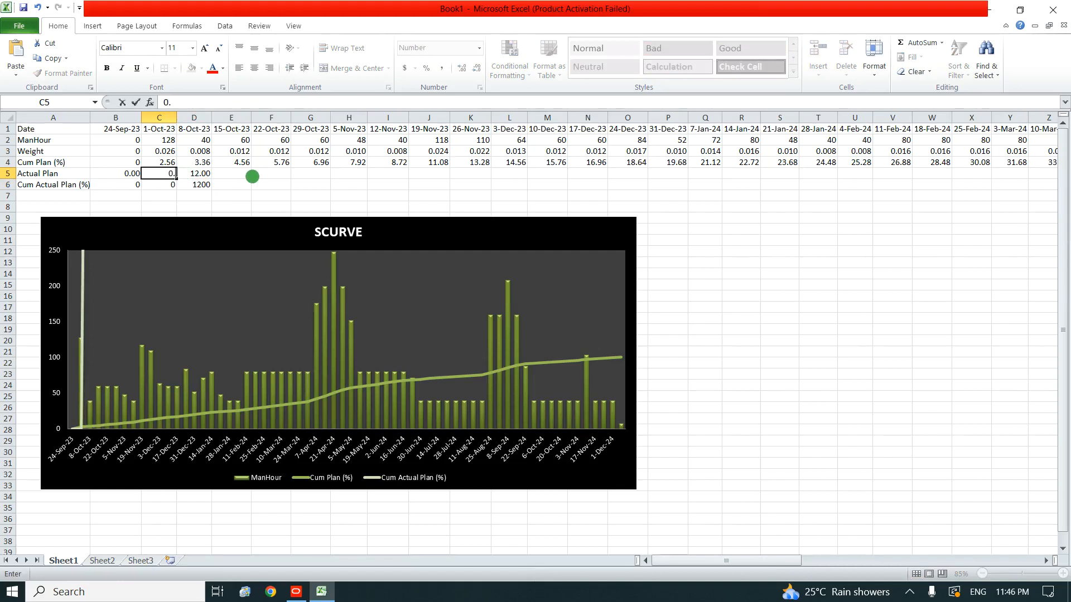
{"action": "type", "text": "03"}
{"action": "key", "text": "Return"}
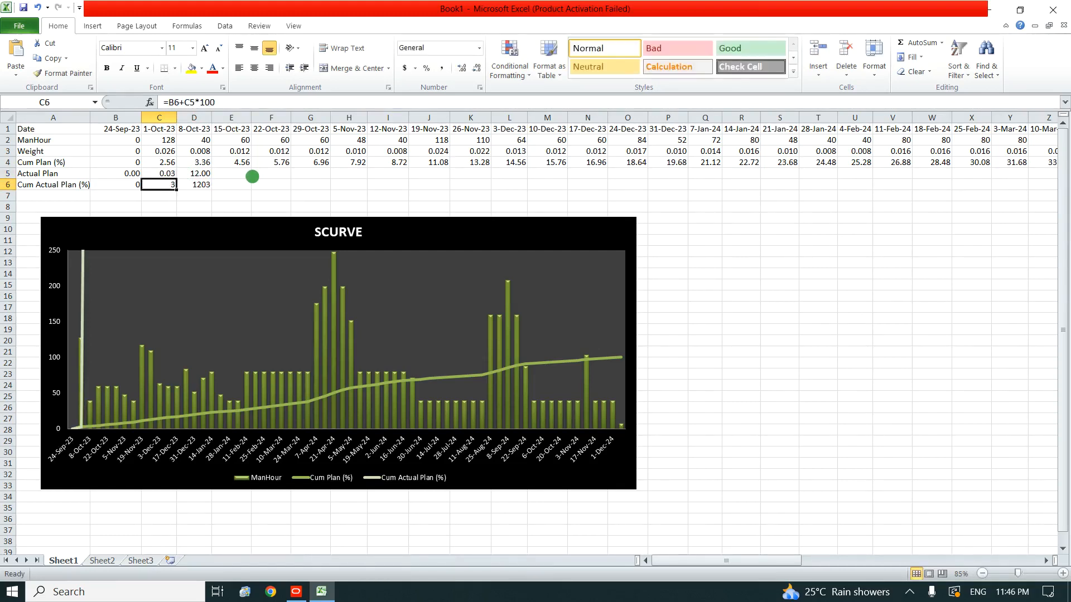
{"action": "left_click", "coordinate": [203, 174]}
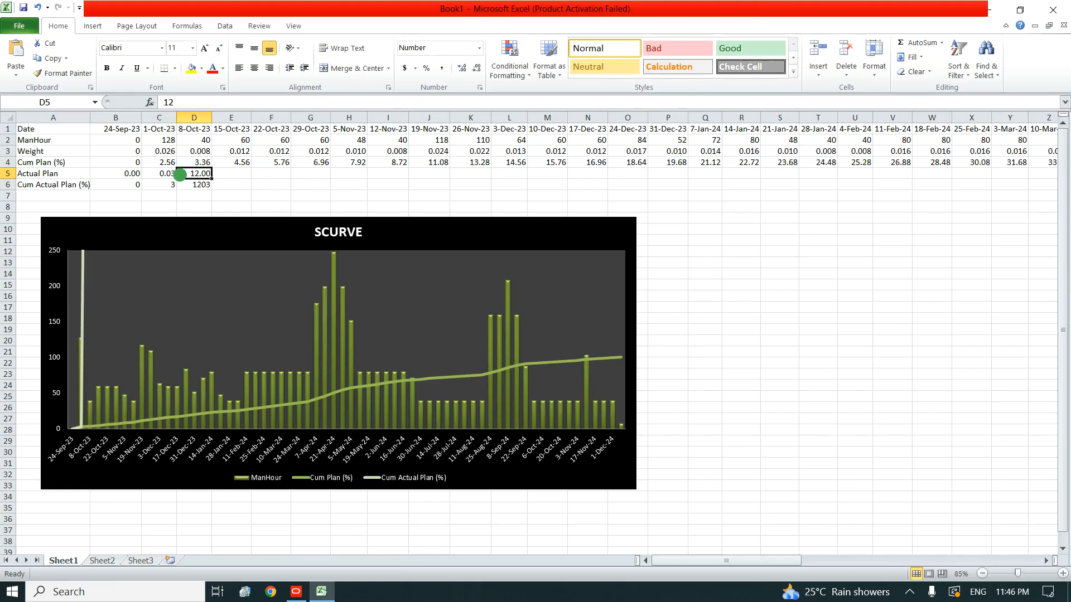
{"action": "type", "text": "0.3"}
{"action": "key", "text": "Return"}
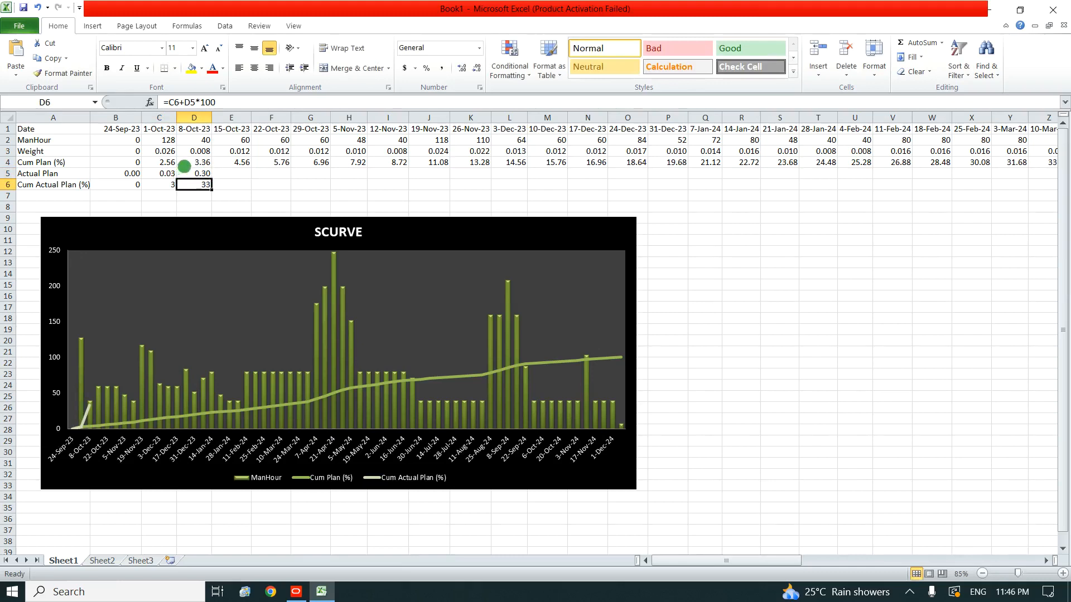
Set the Actual Plan value for 8-Oct-23 to 0.03
{"action": "left_click", "coordinate": [188, 173]}
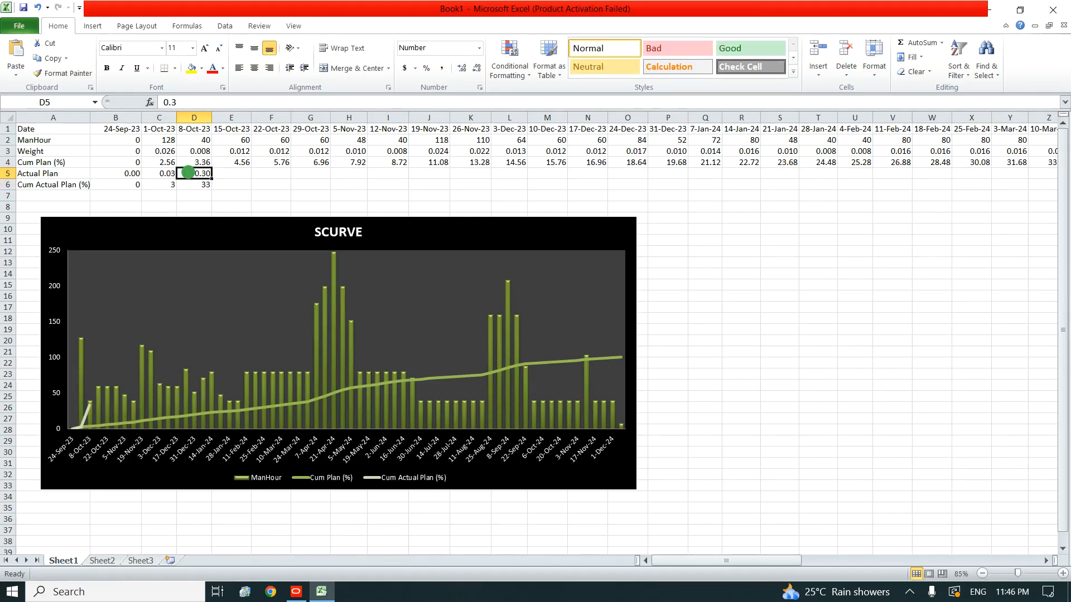
{"action": "type", "text": "0."}
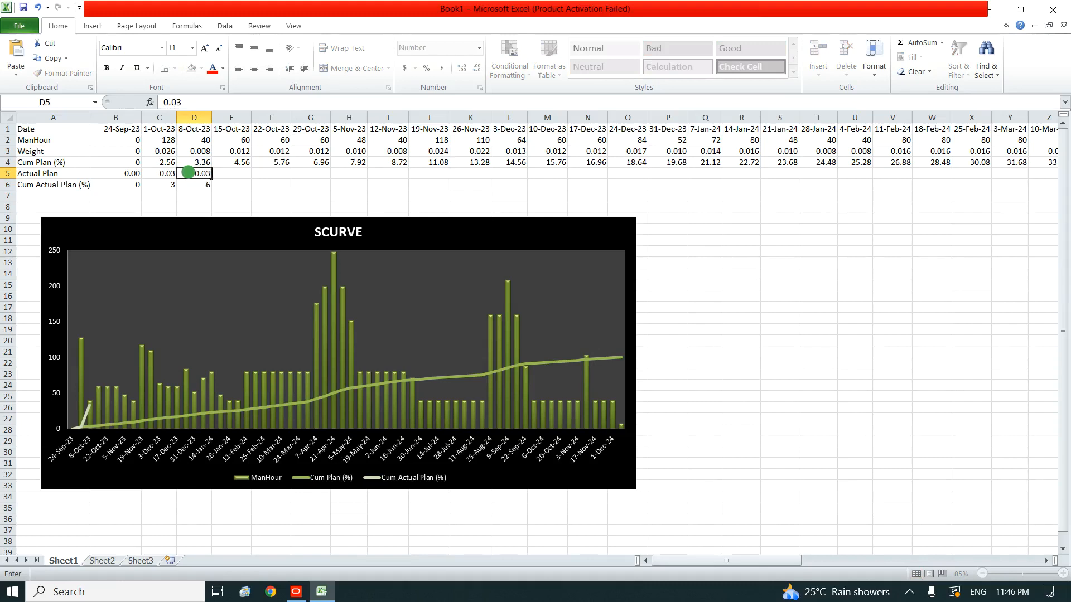
{"action": "key", "text": "Return"}
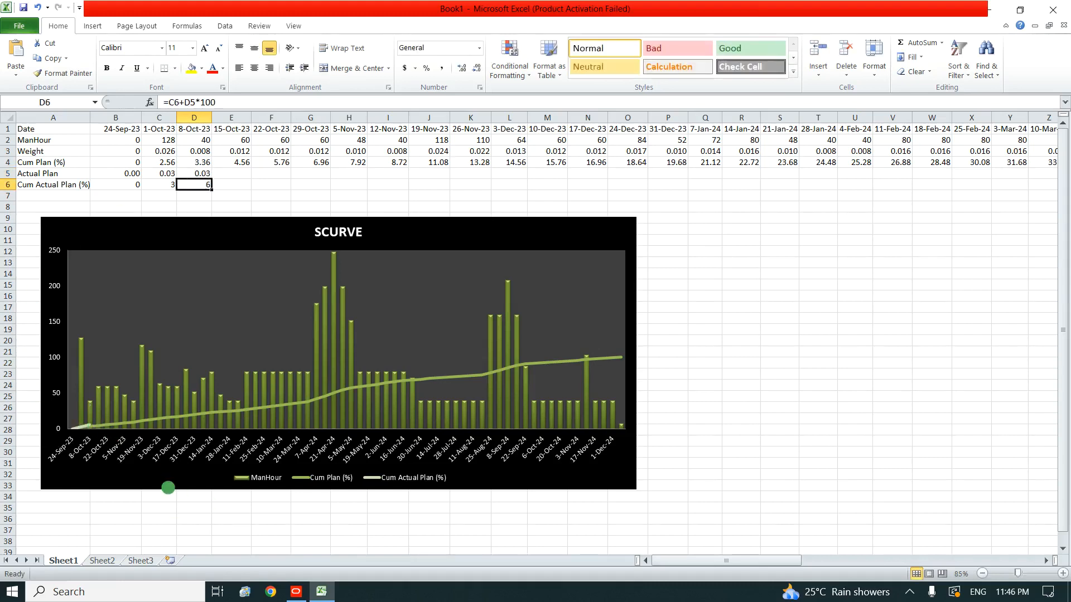
Stretch the SCURVE chart downward so that its lower edge reaches row 38
{"action": "left_click", "coordinate": [168, 487]}
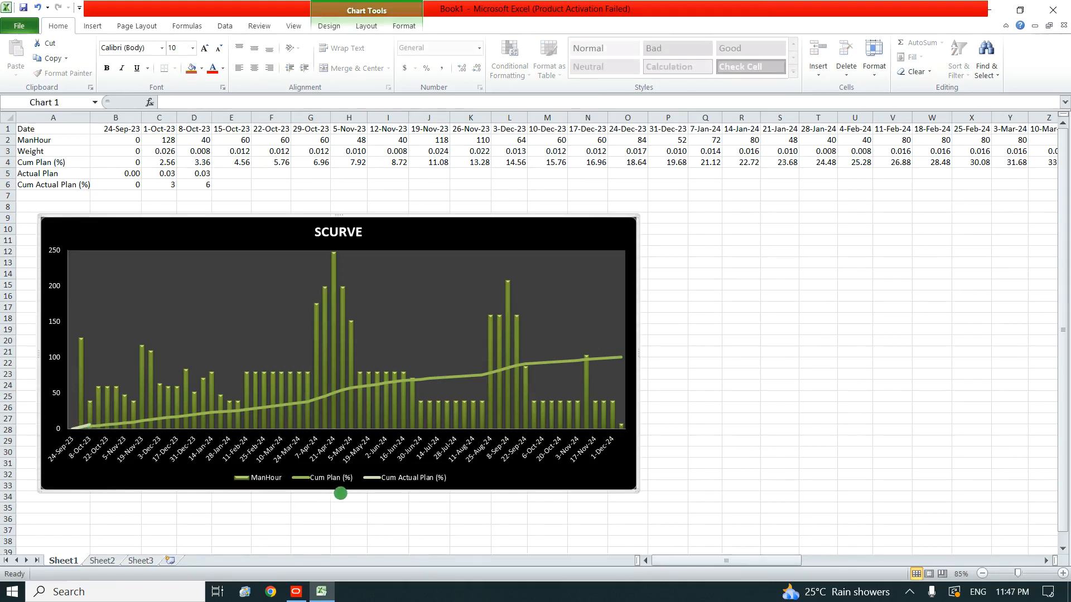
{"action": "left_click_drag", "start_coordinate": [339, 492], "coordinate": [336, 545]}
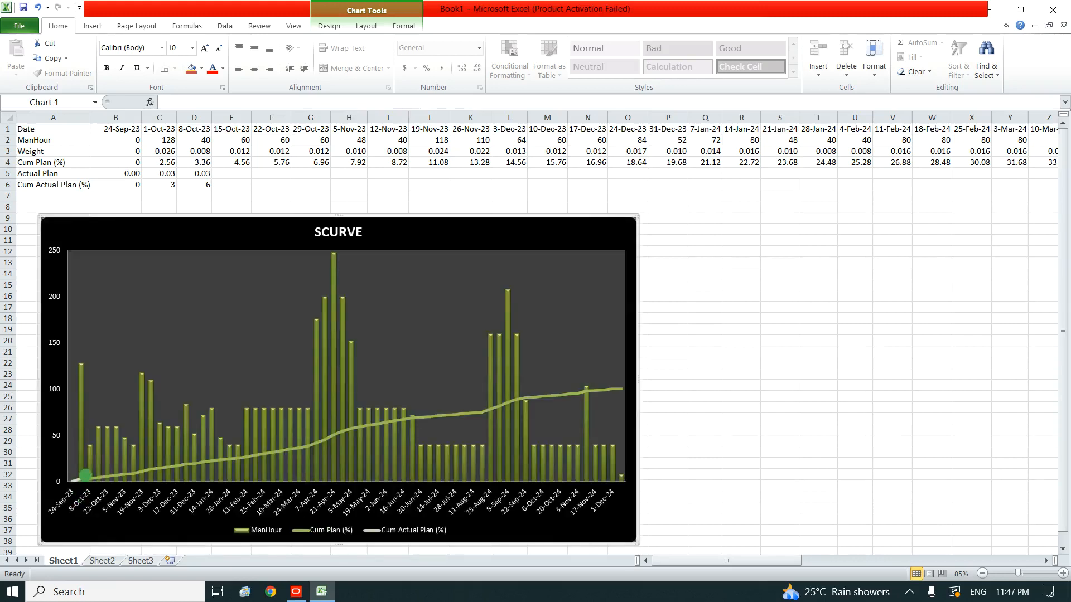
Set the line width of the chart's Cum Actual Plan (%) series to 5 pt
{"action": "left_click", "coordinate": [86, 476]}
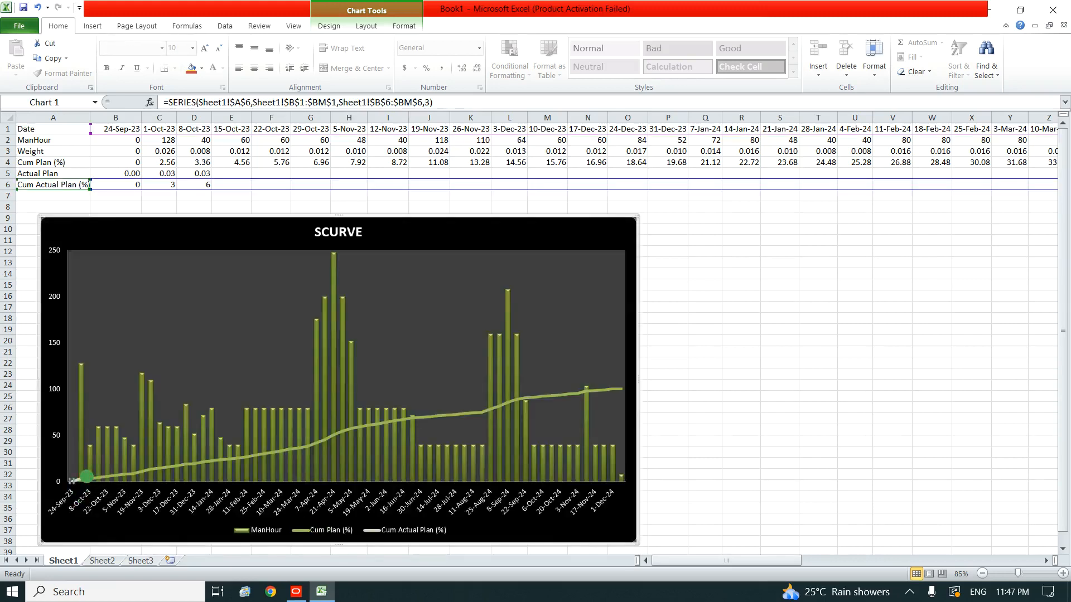
{"action": "right_click", "coordinate": [86, 476]}
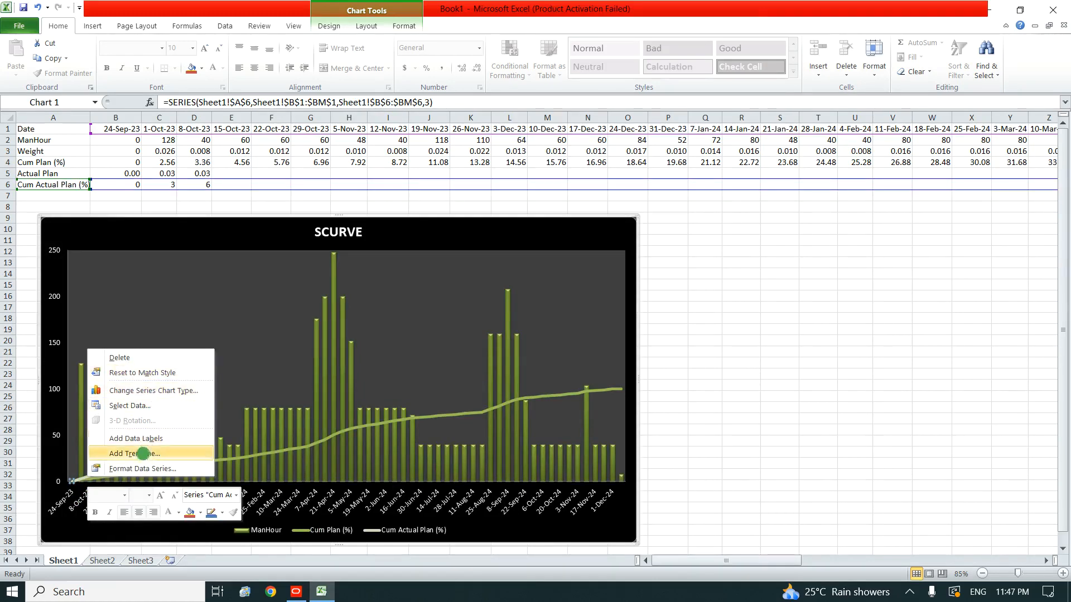
{"action": "left_click", "coordinate": [139, 469]}
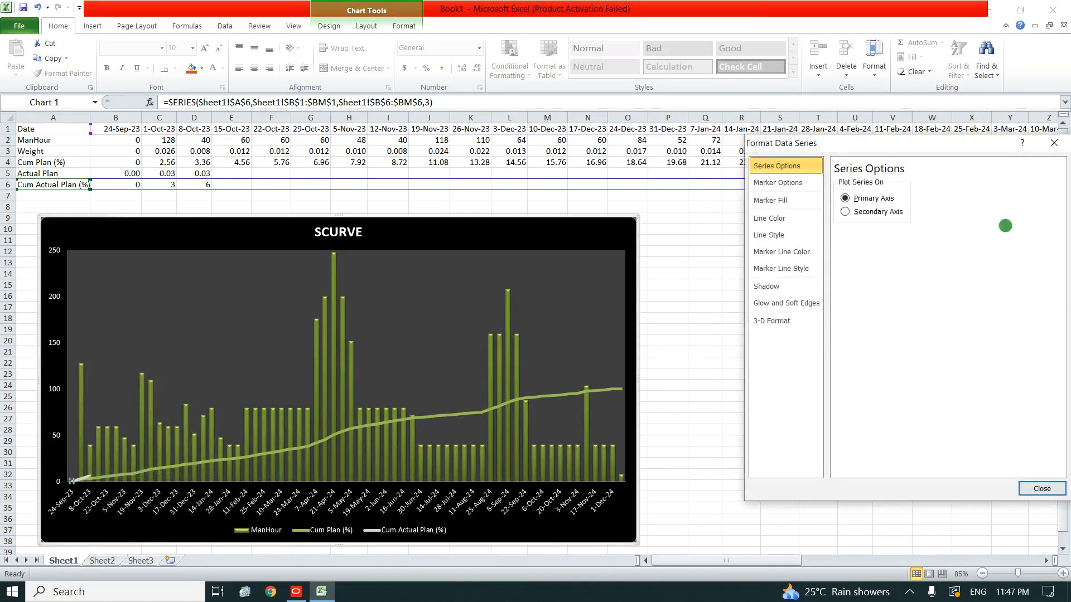
{"action": "left_click", "coordinate": [846, 212]}
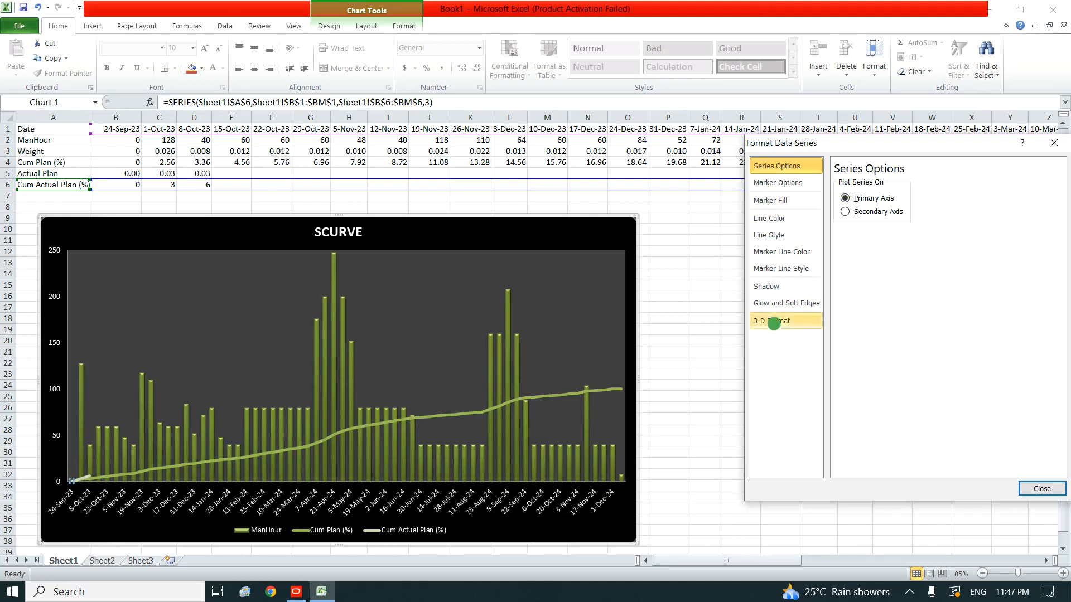
{"action": "left_click", "coordinate": [772, 201]}
{"action": "left_click", "coordinate": [772, 219]}
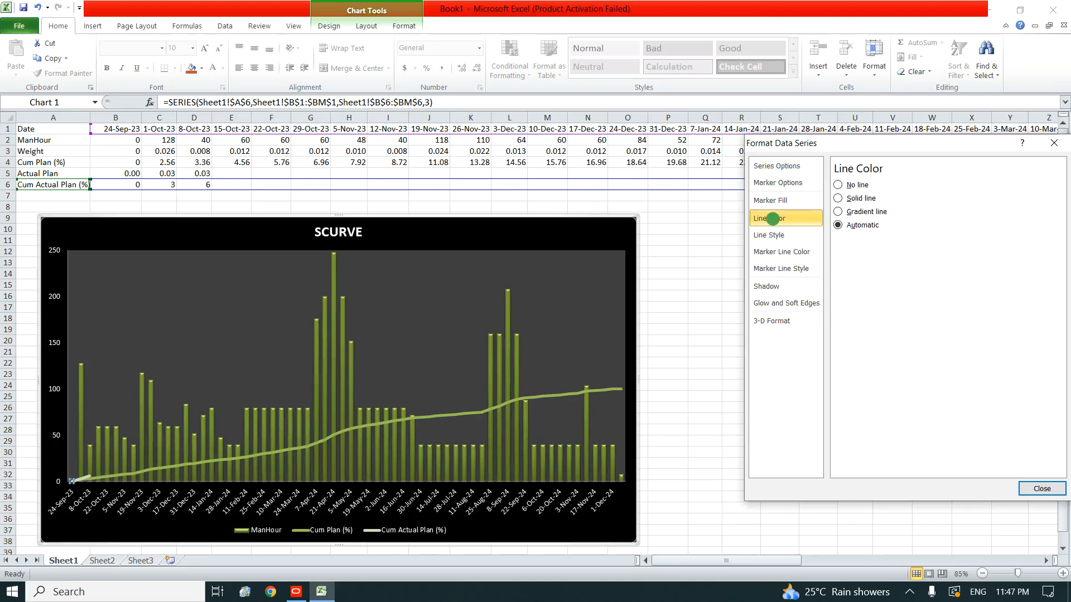
{"action": "left_click", "coordinate": [771, 234]}
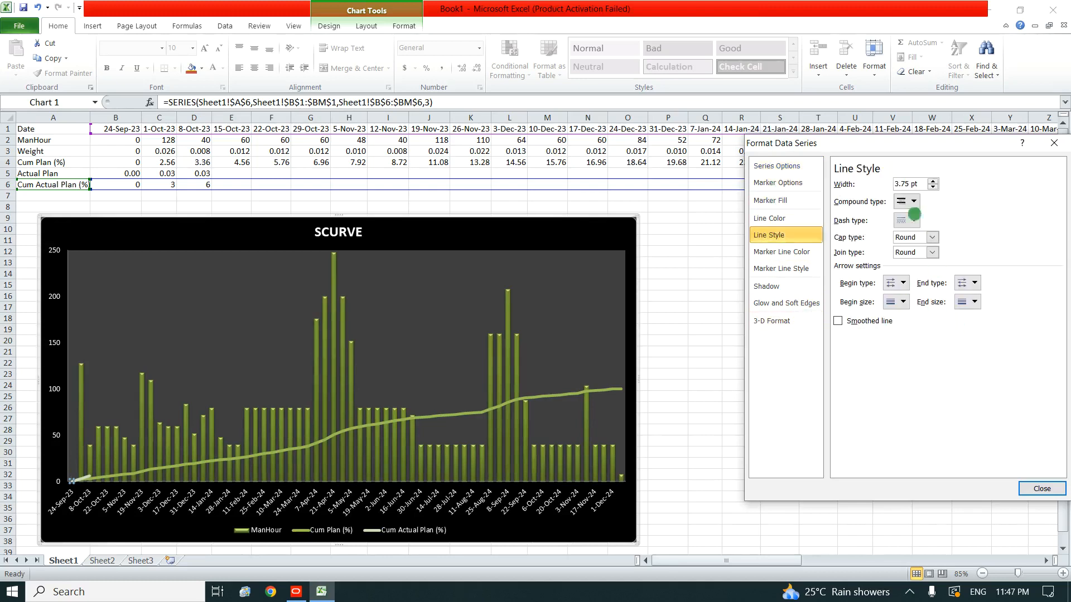
{"action": "left_click_drag", "start_coordinate": [909, 179], "coordinate": [876, 181]}
{"action": "type", "text": "5"}
Color the Cum Actual Plan (%) line solid orange
{"action": "left_click", "coordinate": [792, 218]}
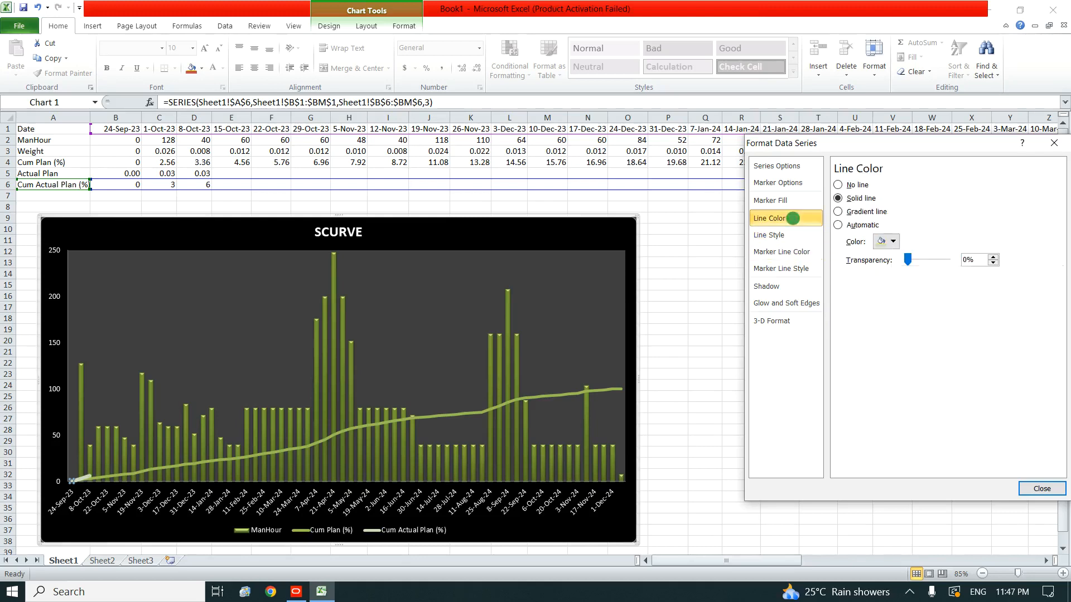
{"action": "left_click", "coordinate": [892, 241]}
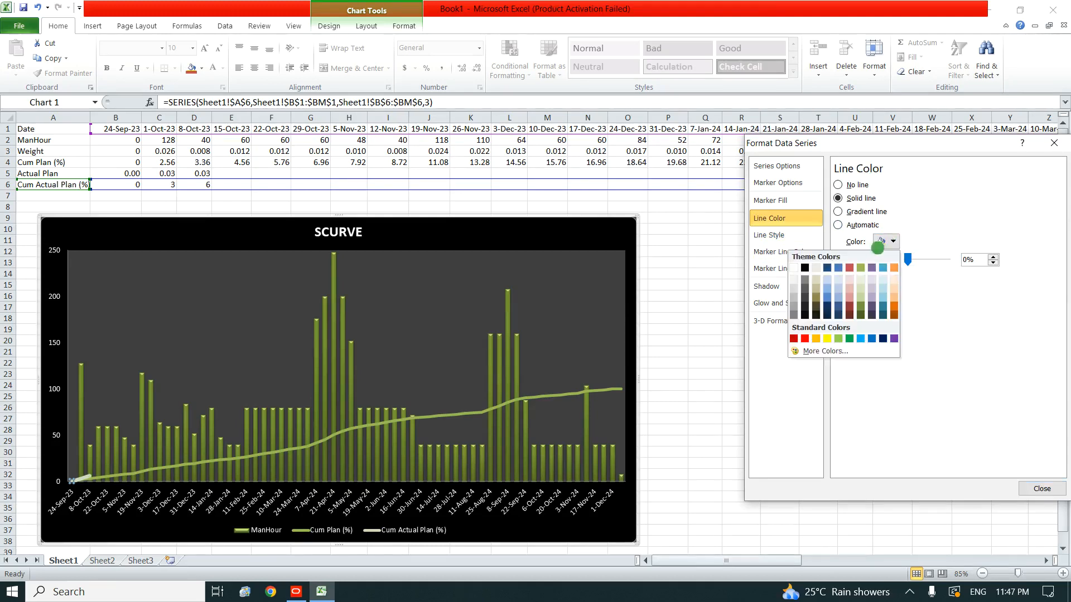
{"action": "left_click", "coordinate": [891, 269]}
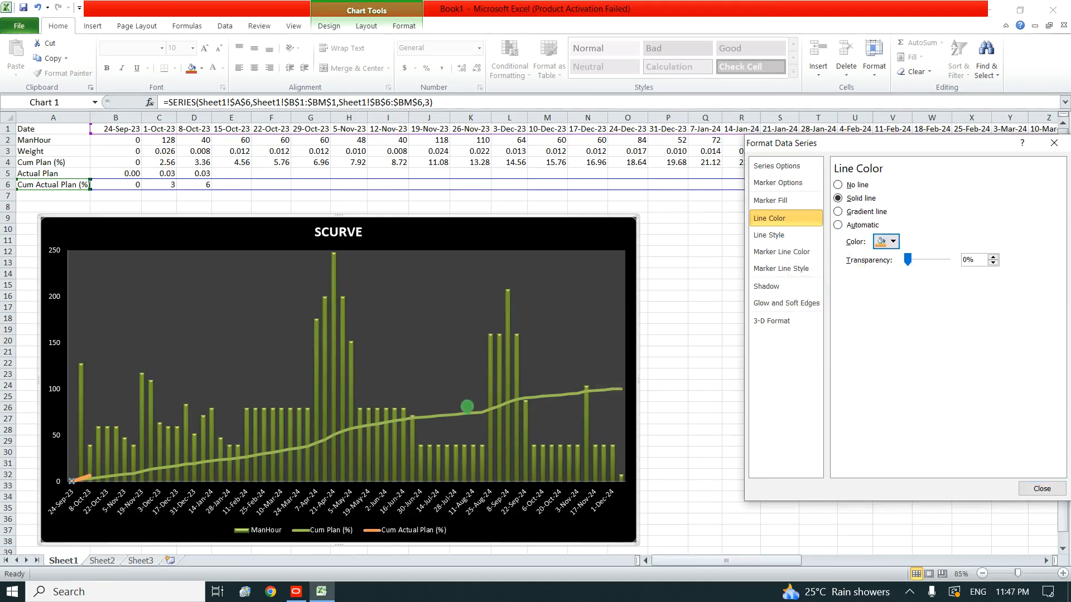
Set the line width of the chart's Cum Plan (%) series to 5 pt
{"action": "left_click", "coordinate": [475, 415]}
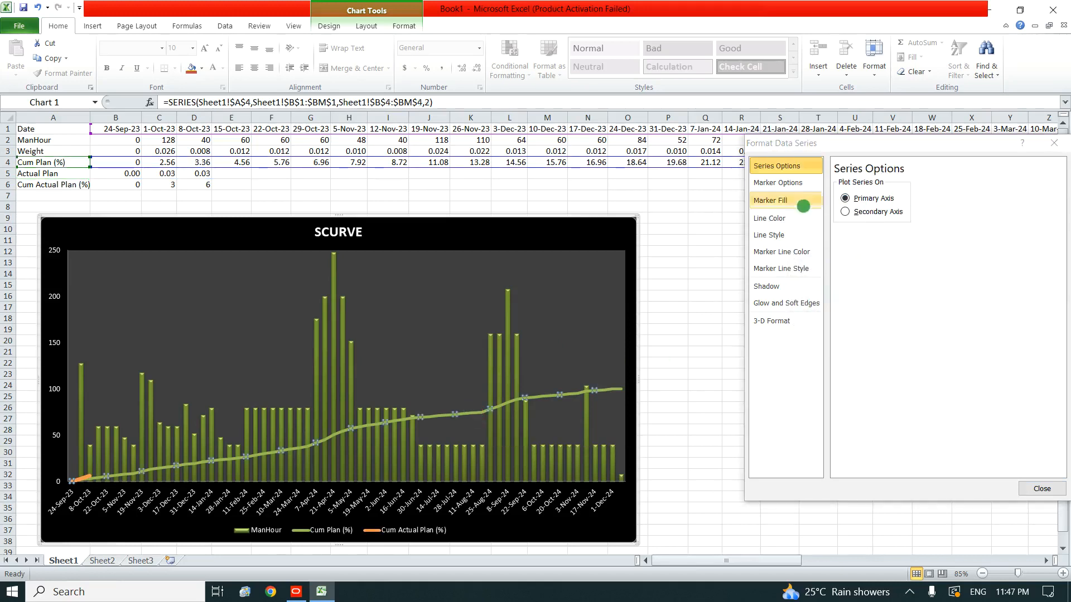
{"action": "left_click", "coordinate": [774, 218]}
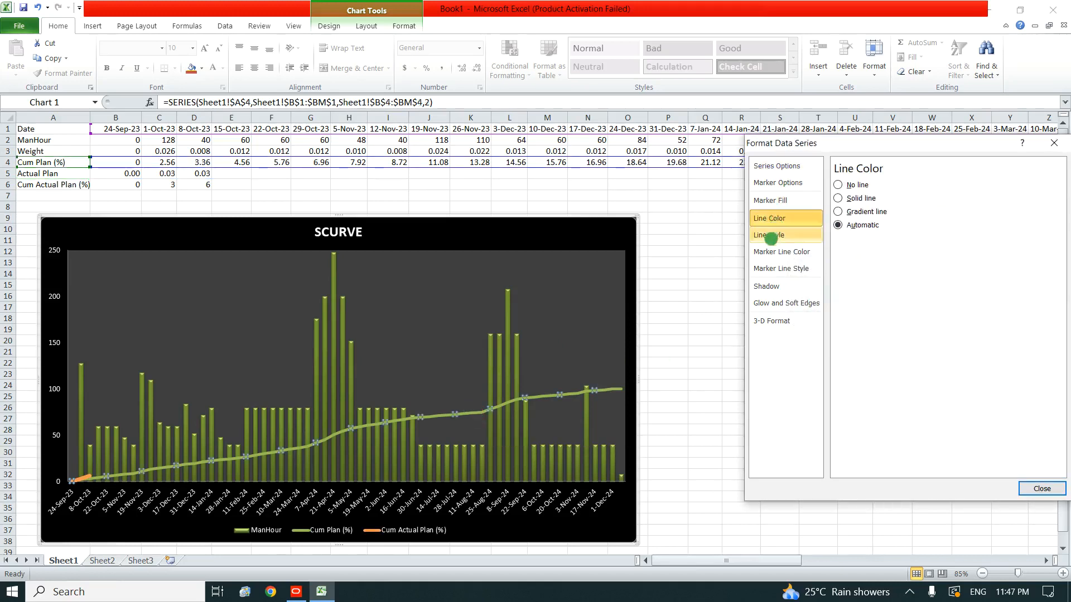
{"action": "left_click", "coordinate": [772, 235]}
{"action": "left_click_drag", "start_coordinate": [908, 184], "coordinate": [878, 184]}
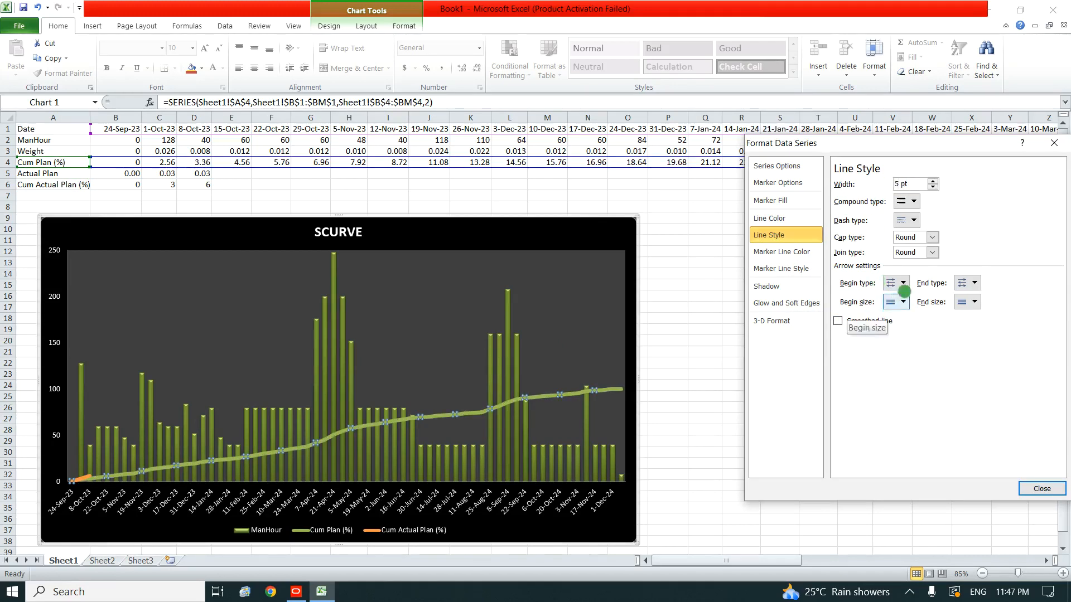
Color the Cum Plan (%) line solid yellow and finish formatting the series
{"action": "left_click", "coordinate": [763, 224]}
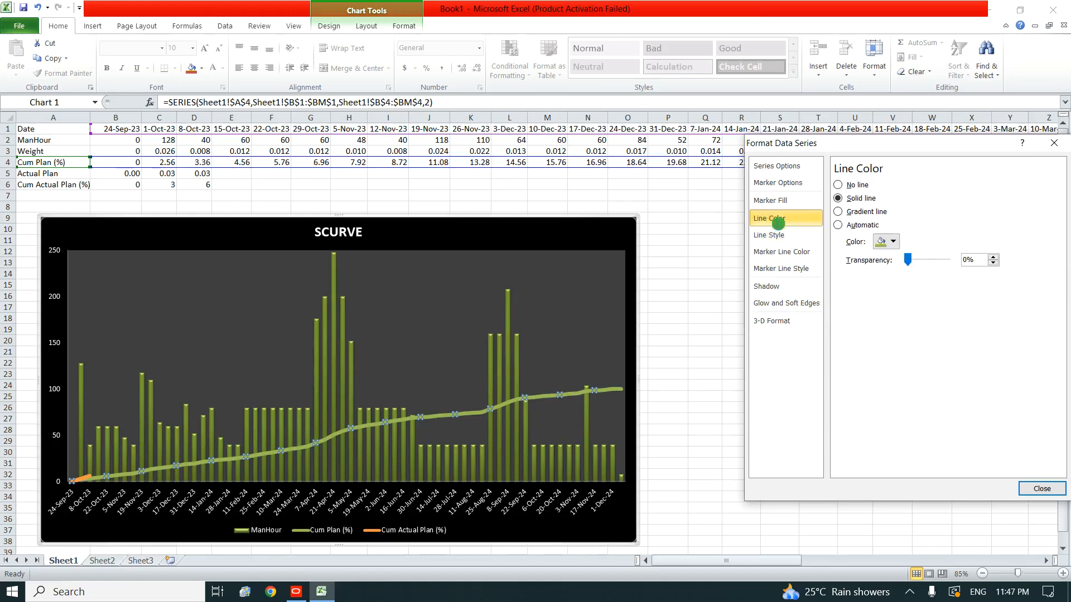
{"action": "left_click", "coordinate": [892, 240]}
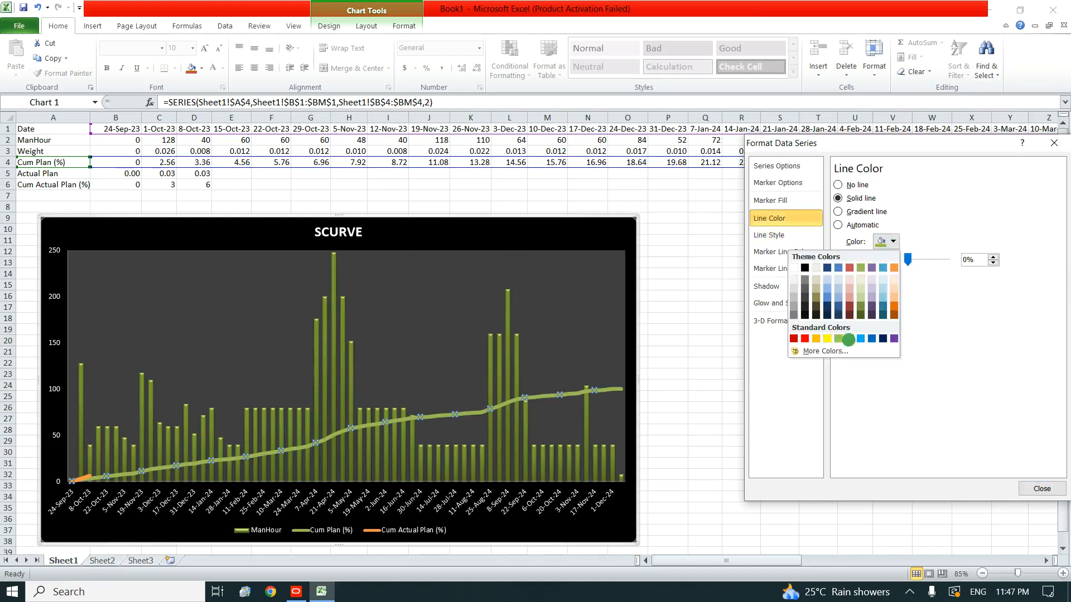
{"action": "left_click", "coordinate": [828, 339]}
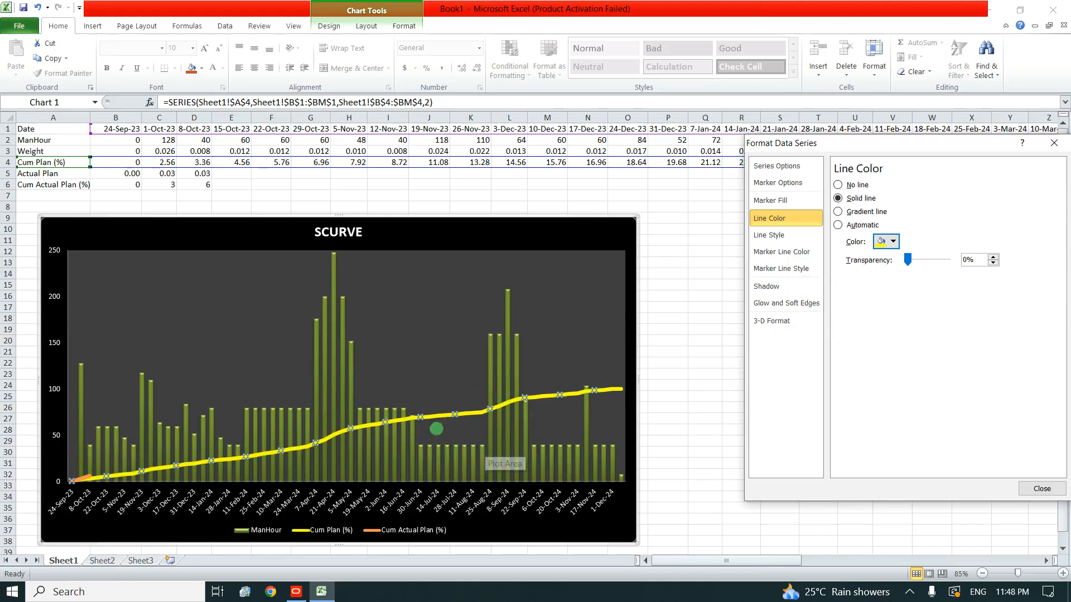
{"action": "left_click", "coordinate": [1053, 144]}
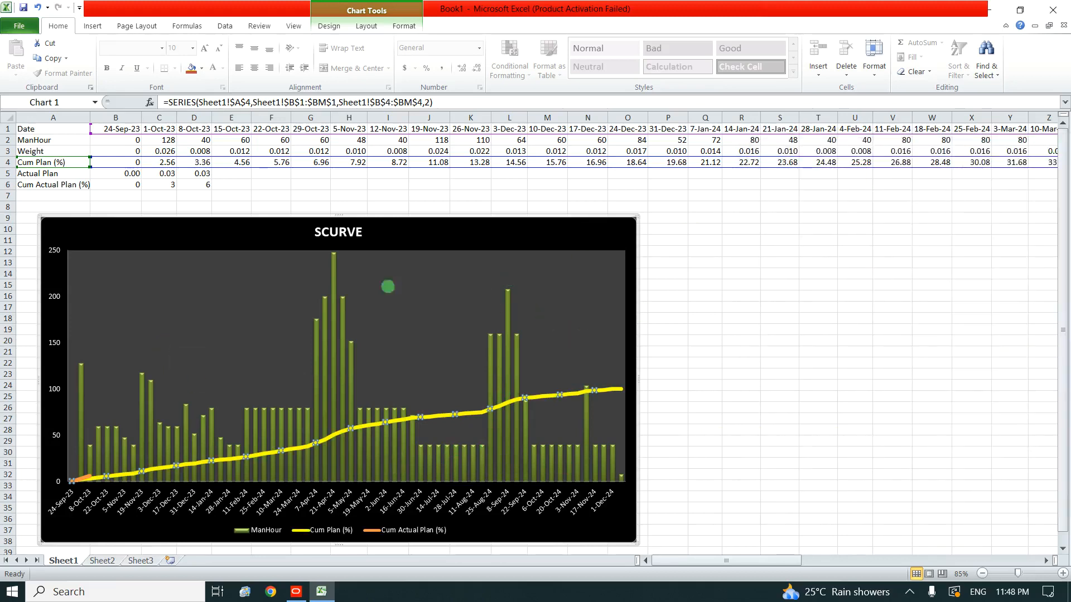
Format the Actual Plan value for 24-Sep-23 to show no decimal places
{"action": "left_click", "coordinate": [159, 183]}
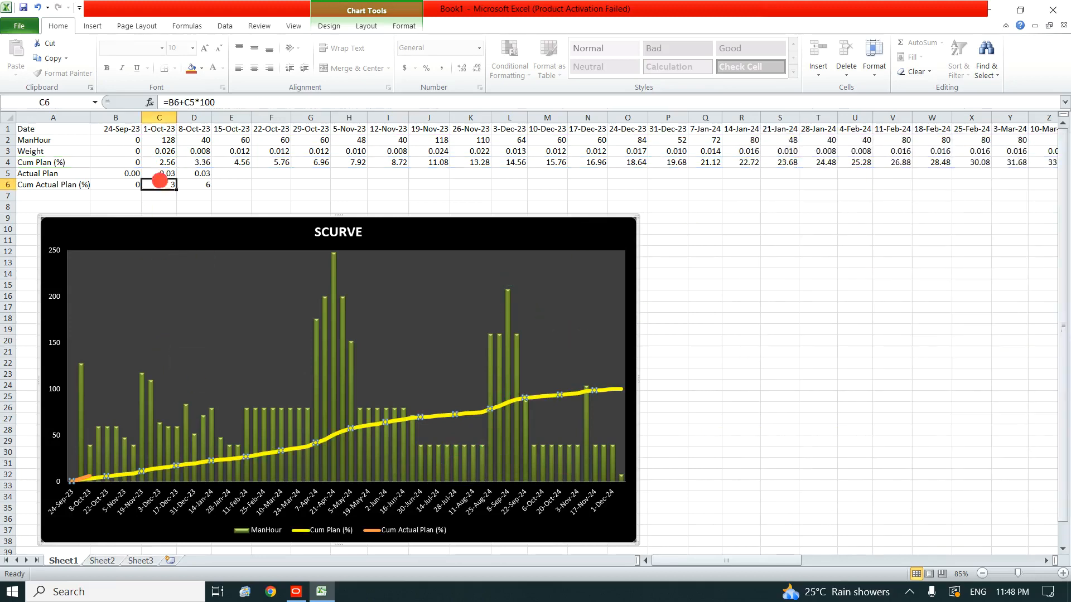
{"action": "left_click", "coordinate": [127, 173]}
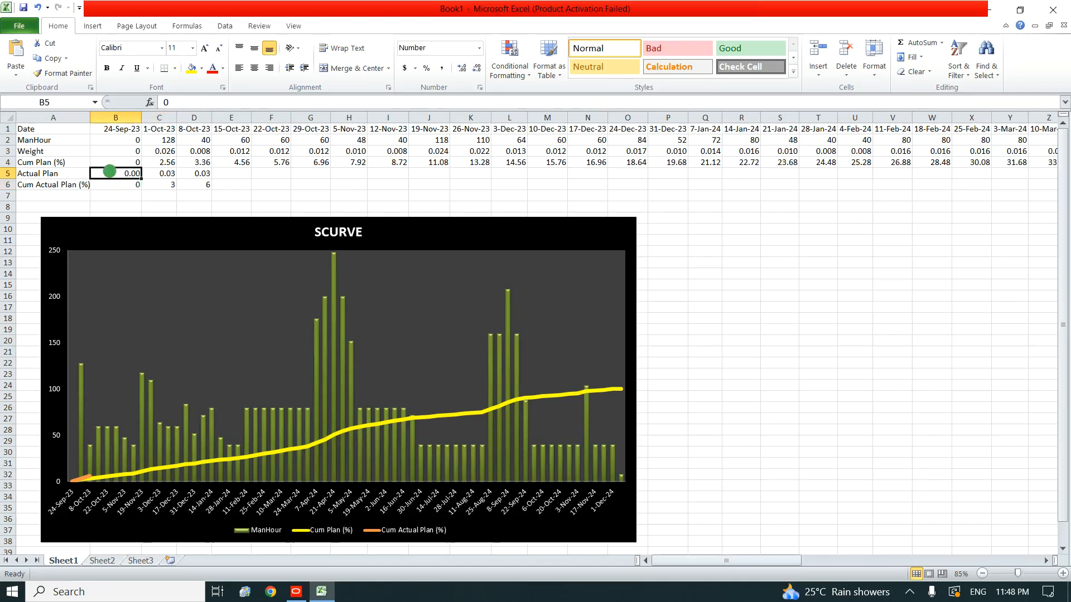
{"action": "left_click", "coordinate": [129, 183]}
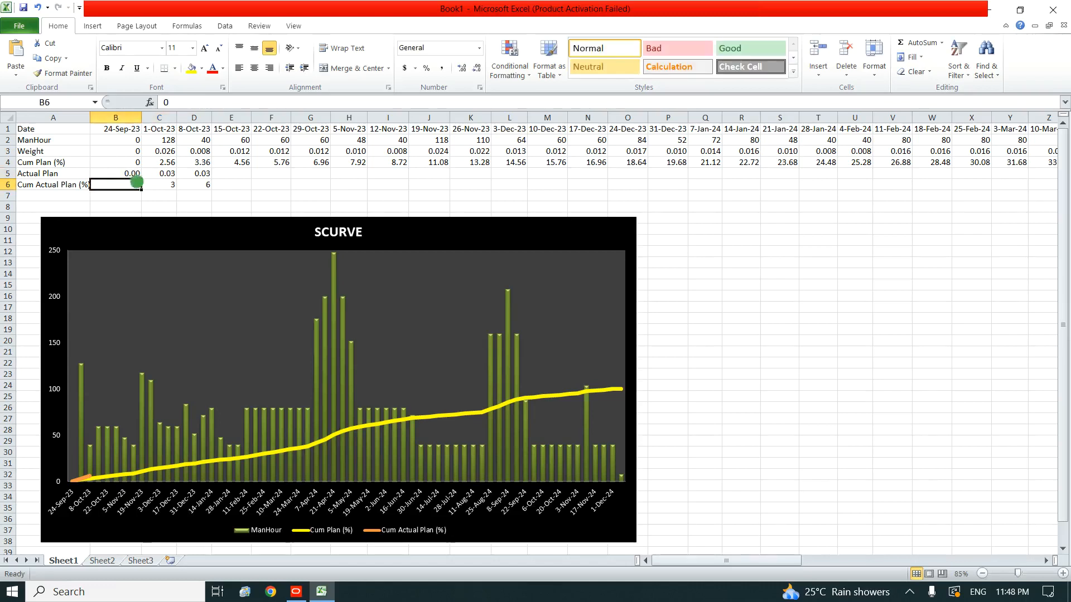
{"action": "left_click", "coordinate": [160, 173]}
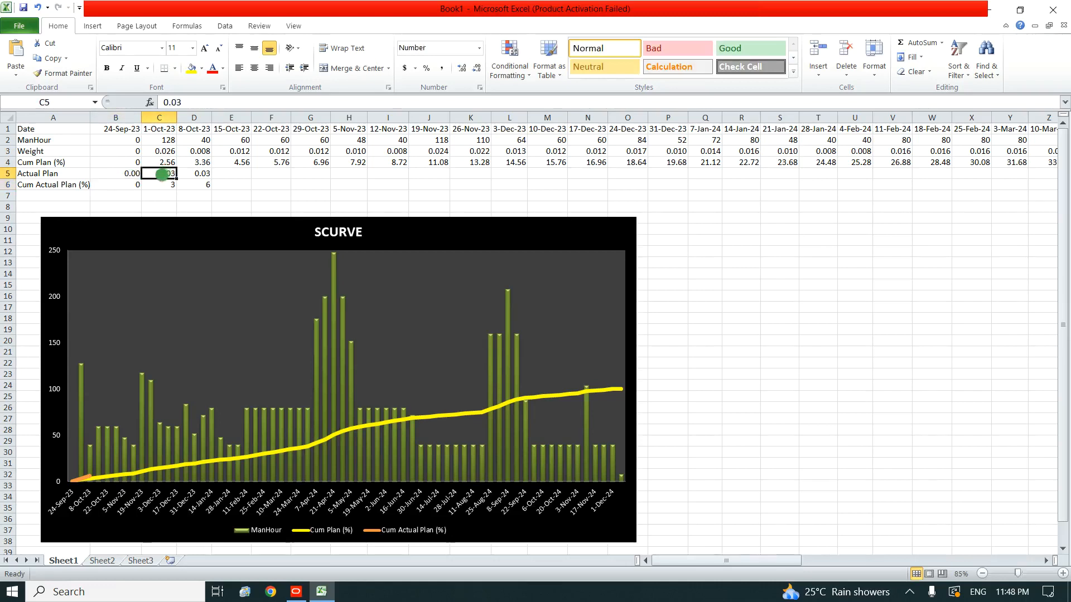
{"action": "left_click", "coordinate": [126, 172]}
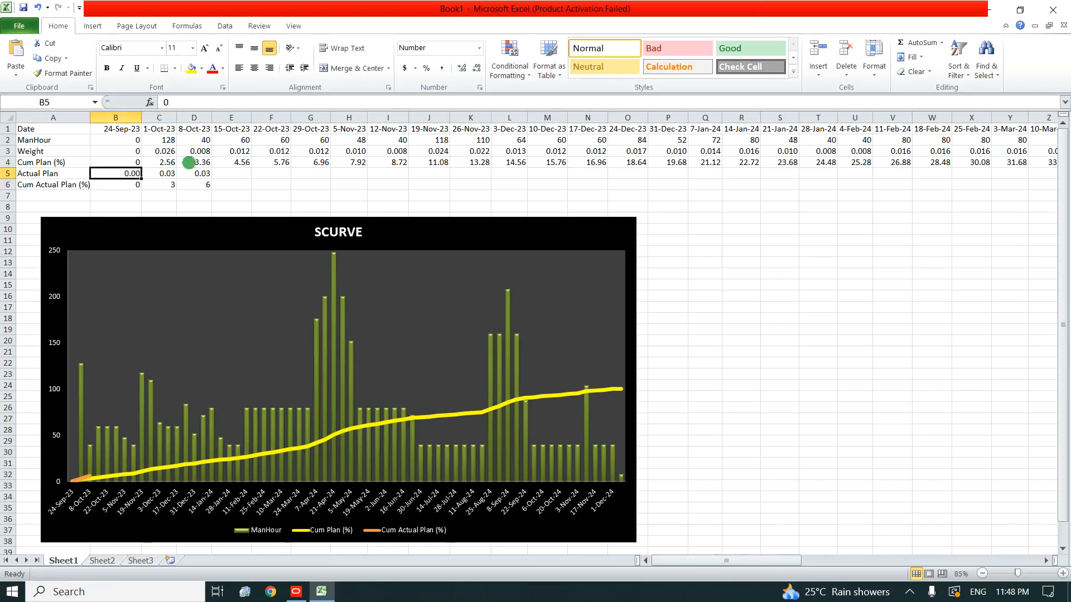
{"action": "left_click", "coordinate": [475, 70]}
Set the Actual Plan value for 15-Oct-23 to 0.02 and copy the Cum Actual Plan (%) formula from 8-Oct-23 into that week
{"action": "left_click", "coordinate": [219, 187]}
{"action": "left_click", "coordinate": [165, 184]}
{"action": "left_click", "coordinate": [207, 185]}
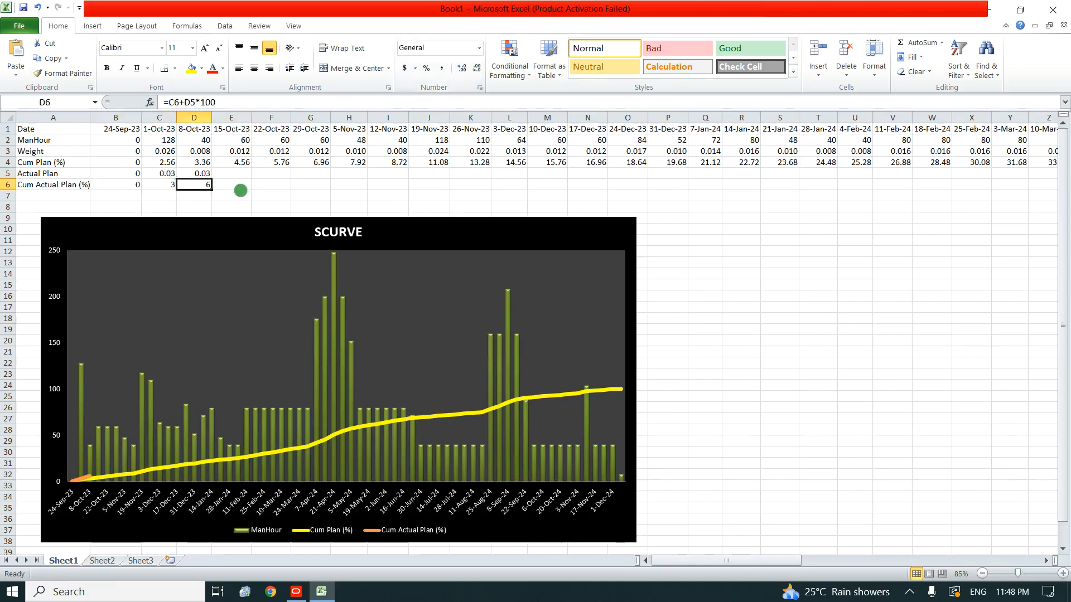
{"action": "left_click", "coordinate": [235, 172]}
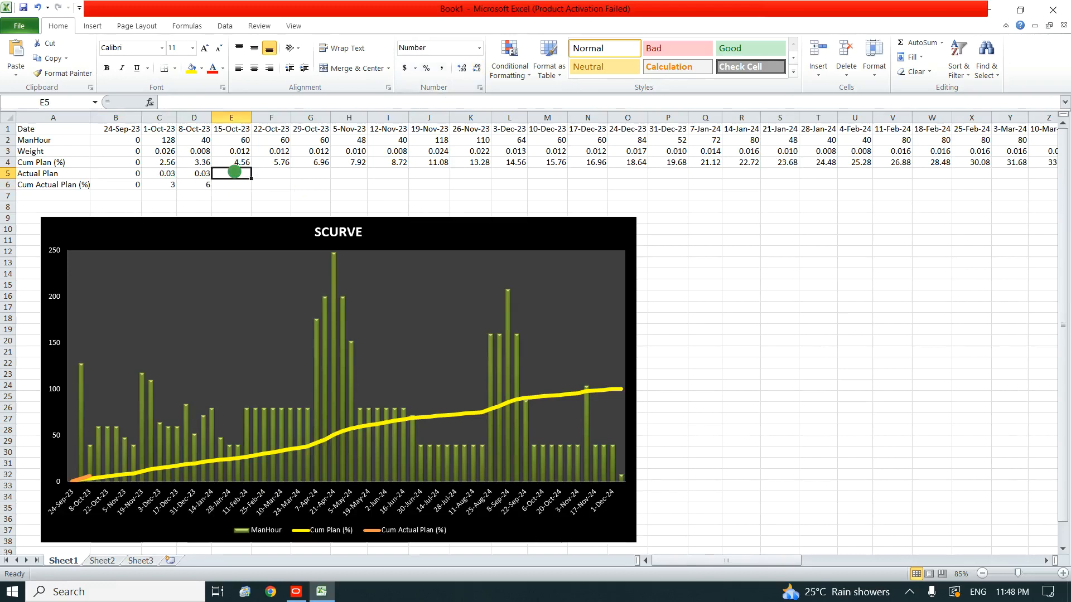
{"action": "type", "text": "0.0"}
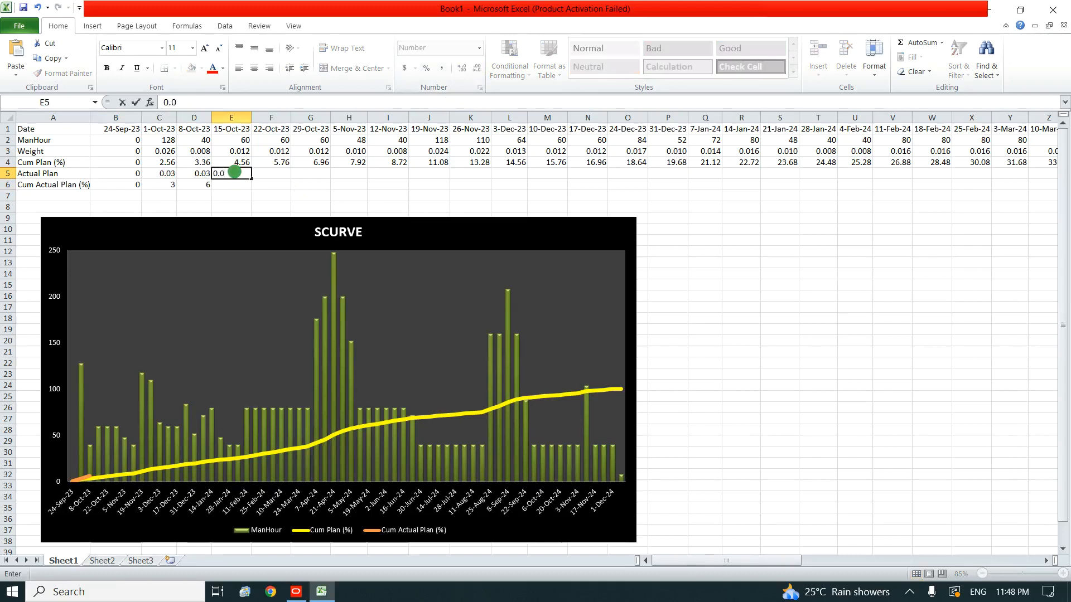
{"action": "type", "text": "2"}
{"action": "key", "text": "Return"}
{"action": "left_click", "coordinate": [200, 183]}
{"action": "left_click_drag", "start_coordinate": [213, 189], "coordinate": [237, 183]}
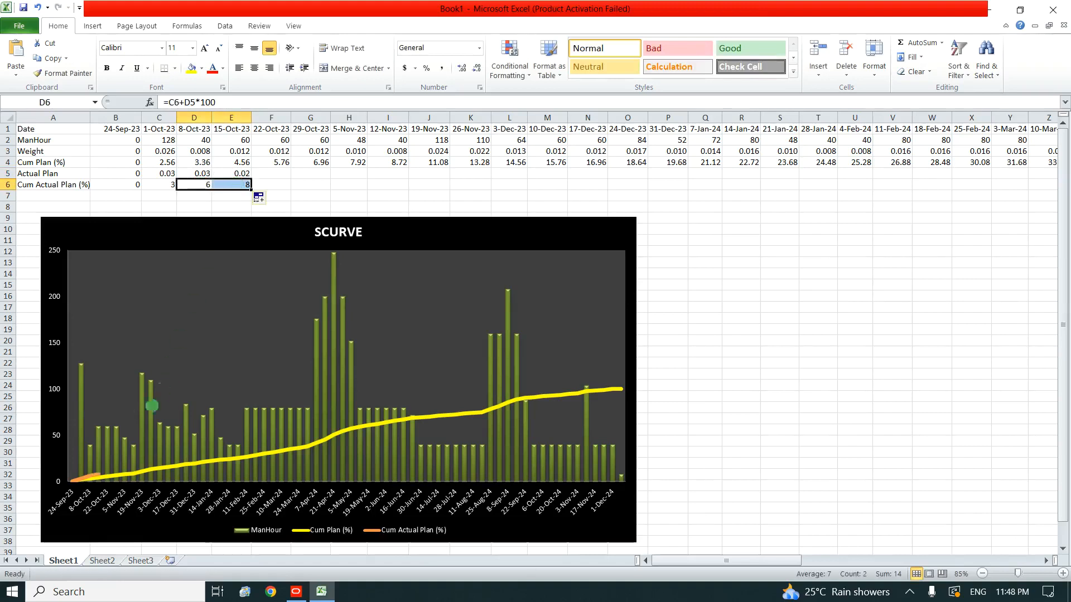
Set the Actual Plan value for 22-Oct-23 to 0.05 and copy the Cum Actual Plan (%) formula from 15-Oct-23 into that week
{"action": "left_click", "coordinate": [270, 170]}
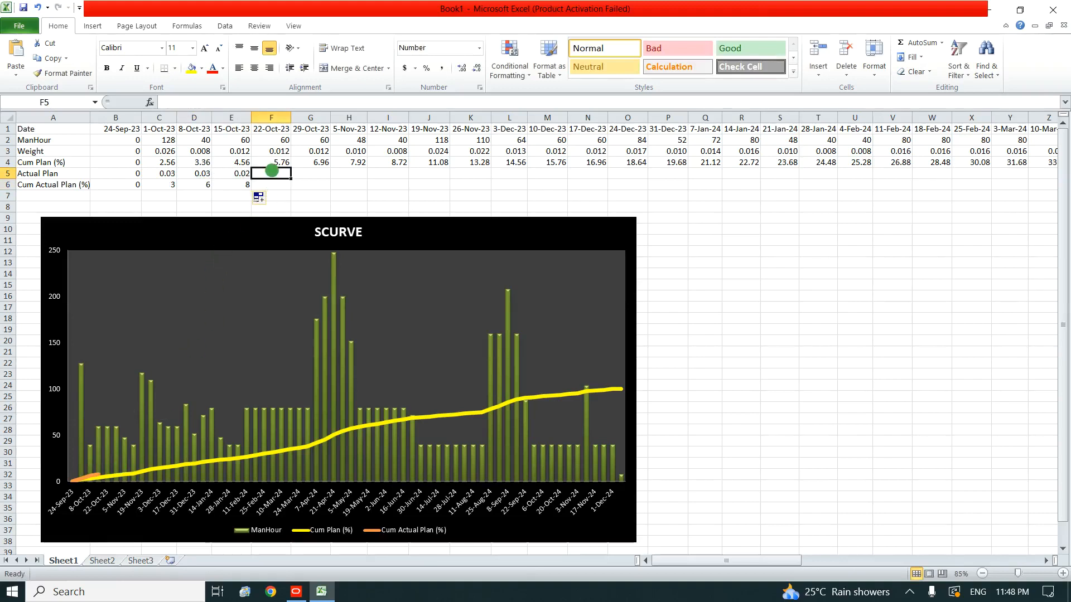
{"action": "type", "text": "0.05"}
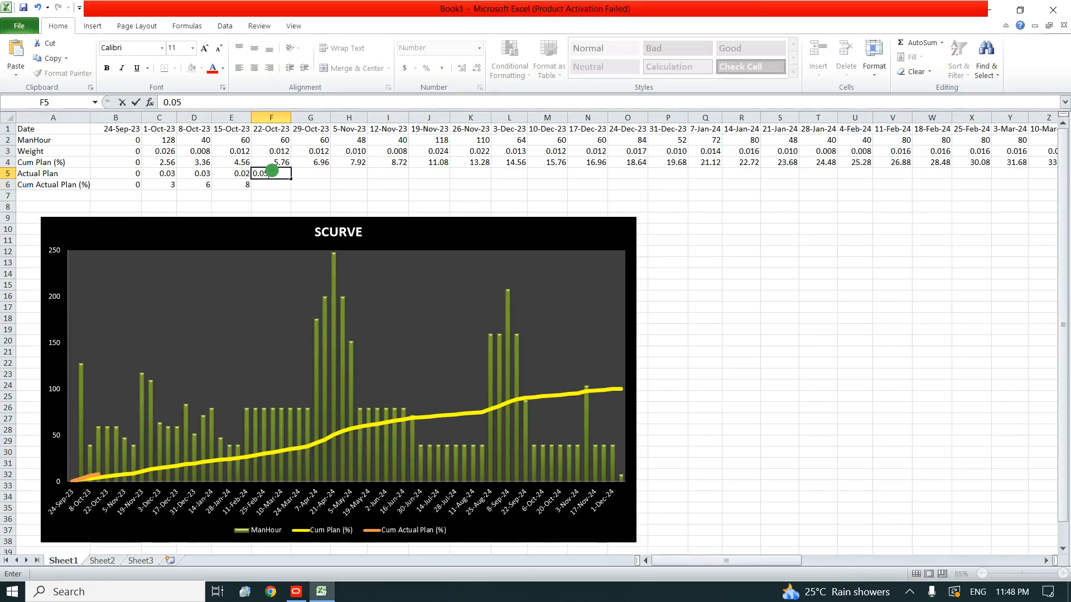
{"action": "key", "text": "Return"}
{"action": "left_click", "coordinate": [242, 183]}
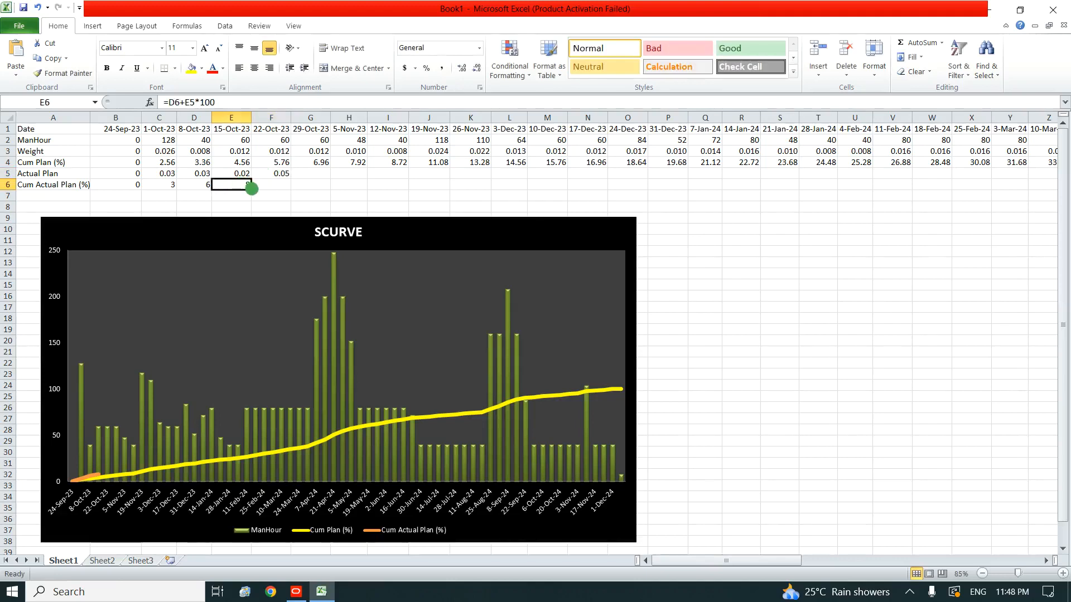
{"action": "left_click_drag", "start_coordinate": [252, 189], "coordinate": [276, 185]}
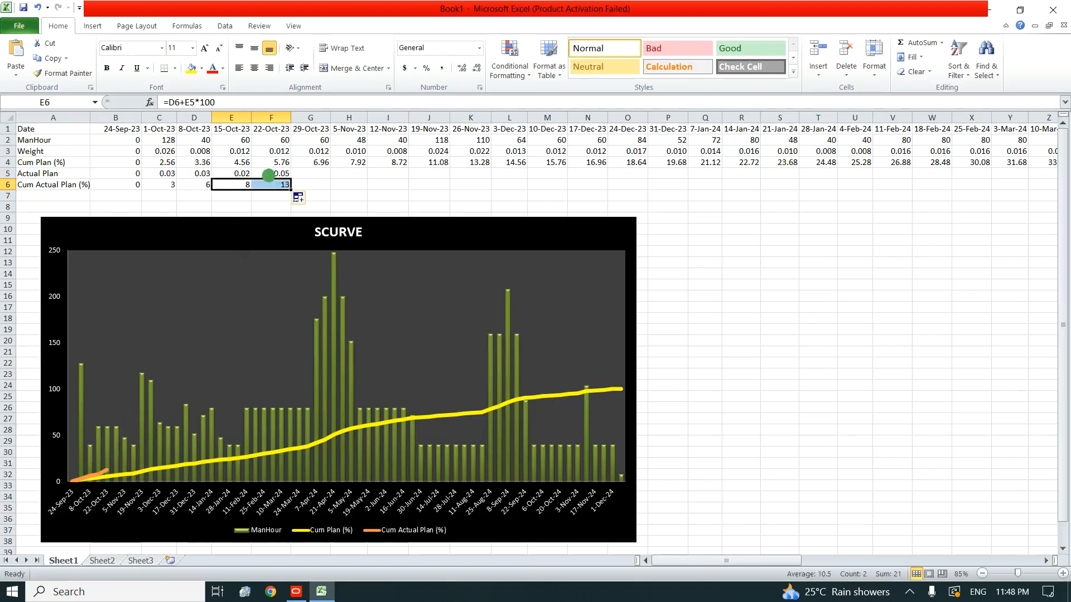
Format the Cum Actual Plan (%) values from 24-Sep-23 through 22-Oct-23 to two decimal places
{"action": "left_click", "coordinate": [288, 162]}
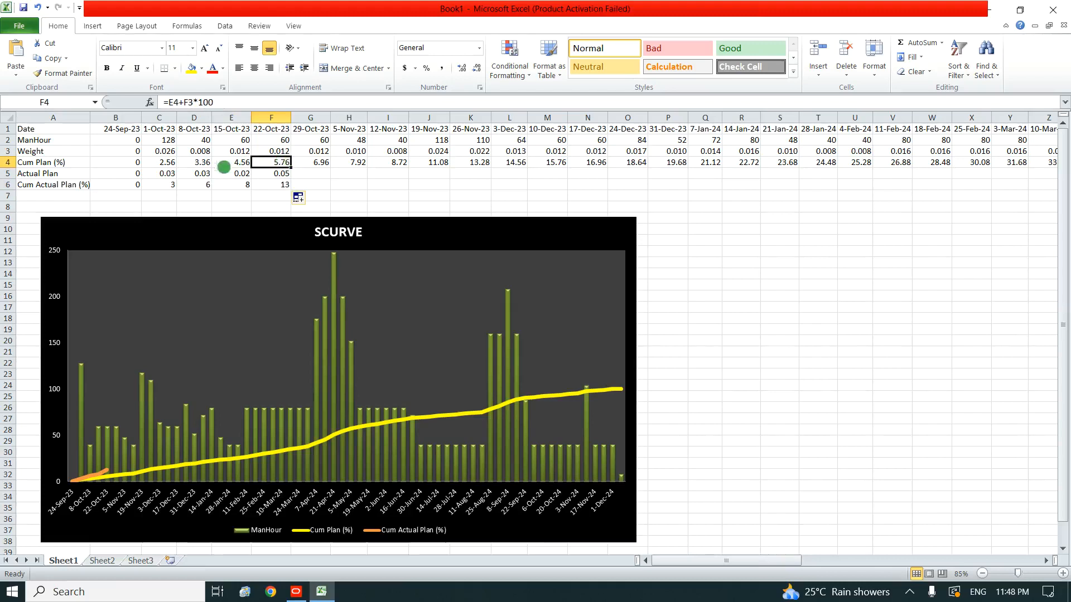
{"action": "left_click", "coordinate": [276, 184]}
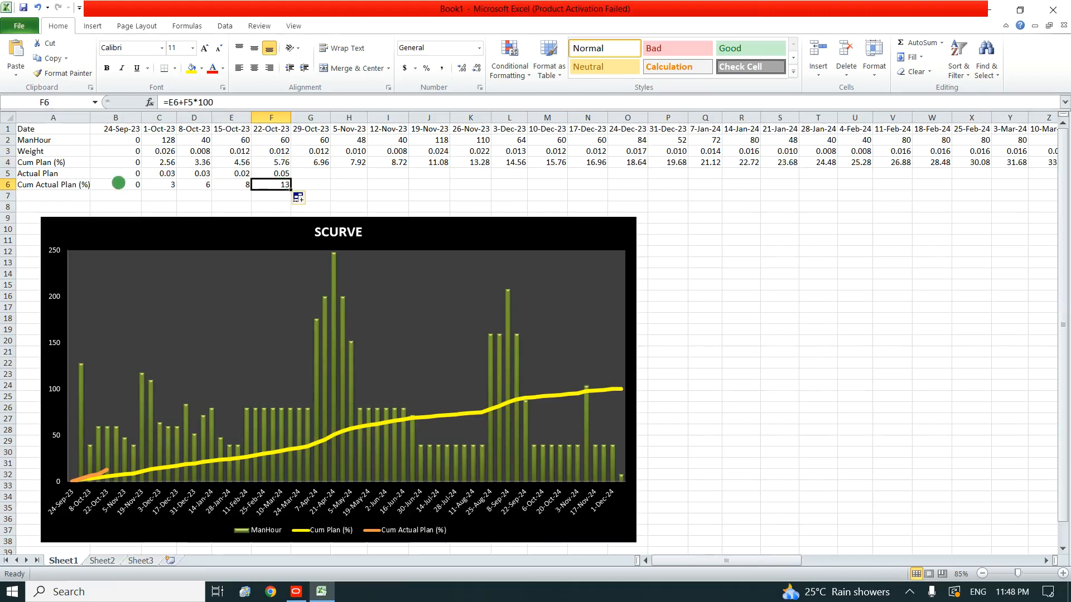
{"action": "left_click_drag", "start_coordinate": [117, 184], "coordinate": [273, 185]}
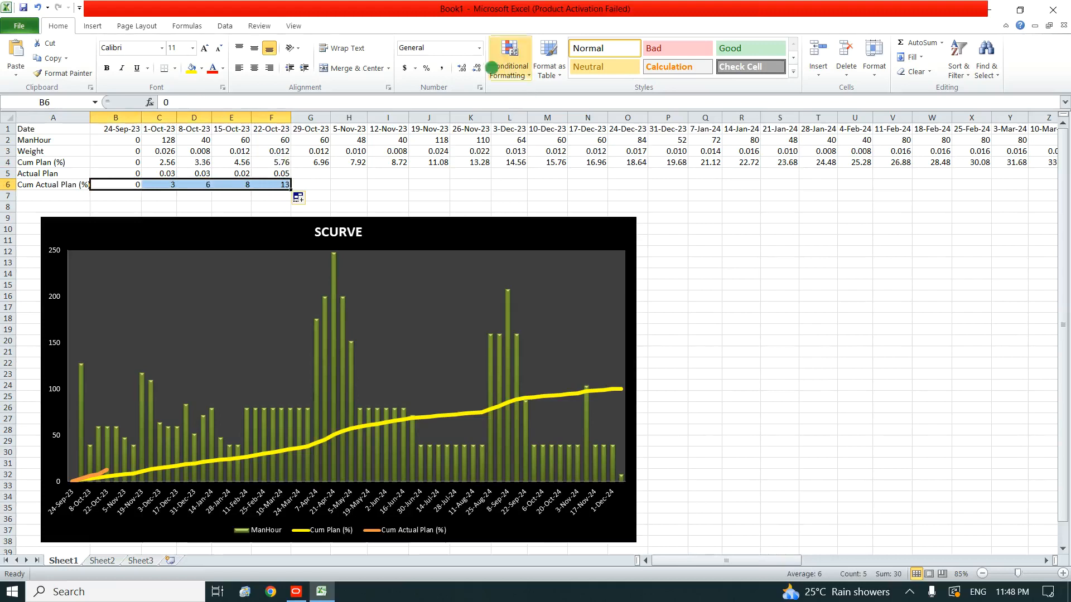
{"action": "left_click", "coordinate": [464, 68]}
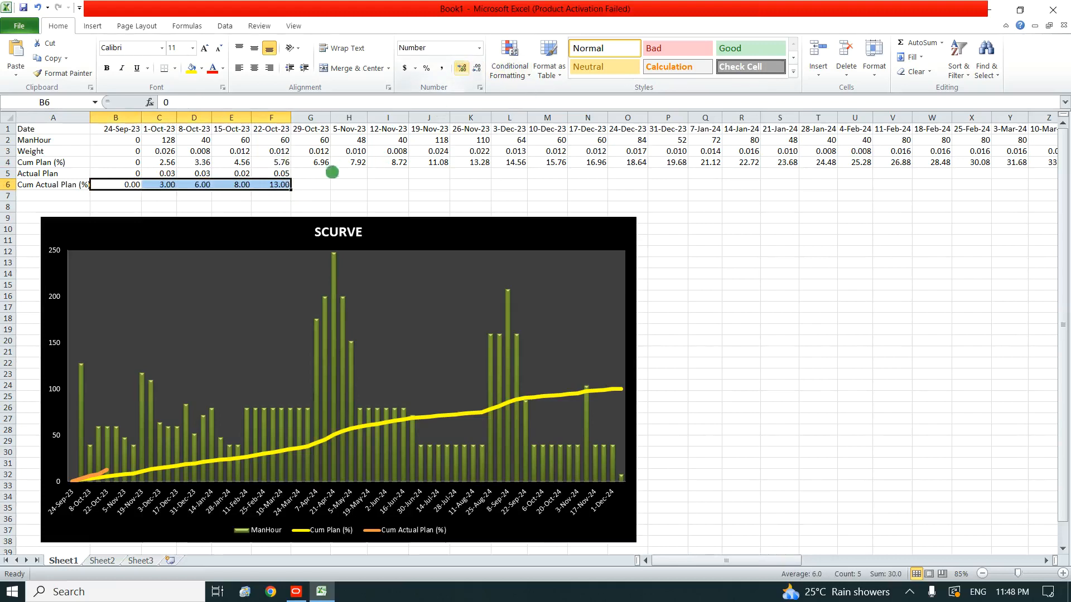
{"action": "left_click", "coordinate": [266, 185]}
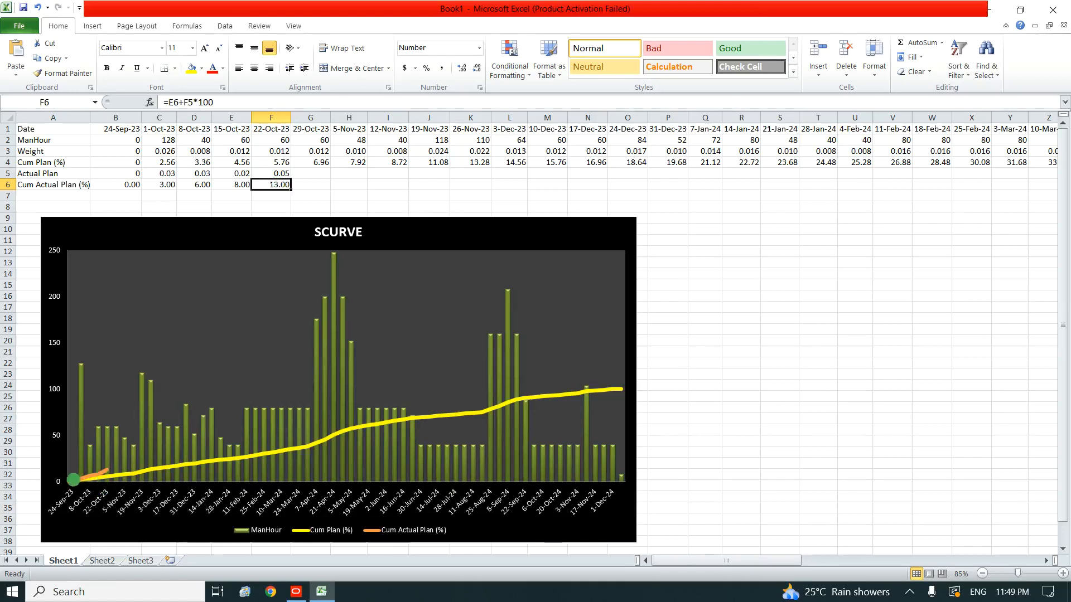
{"action": "mouse_move", "coordinate": [98, 472]}
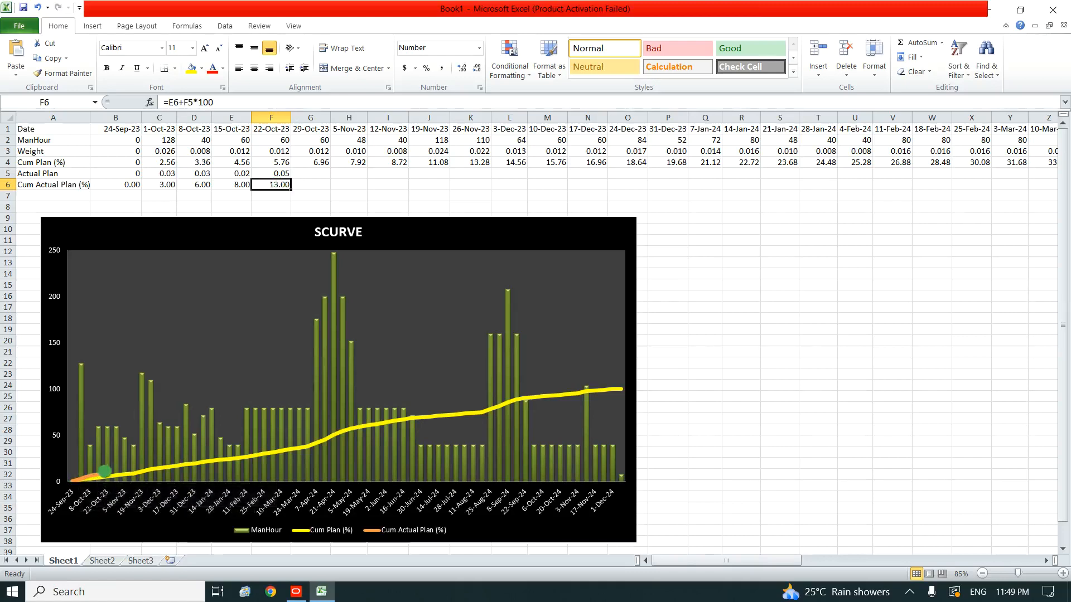